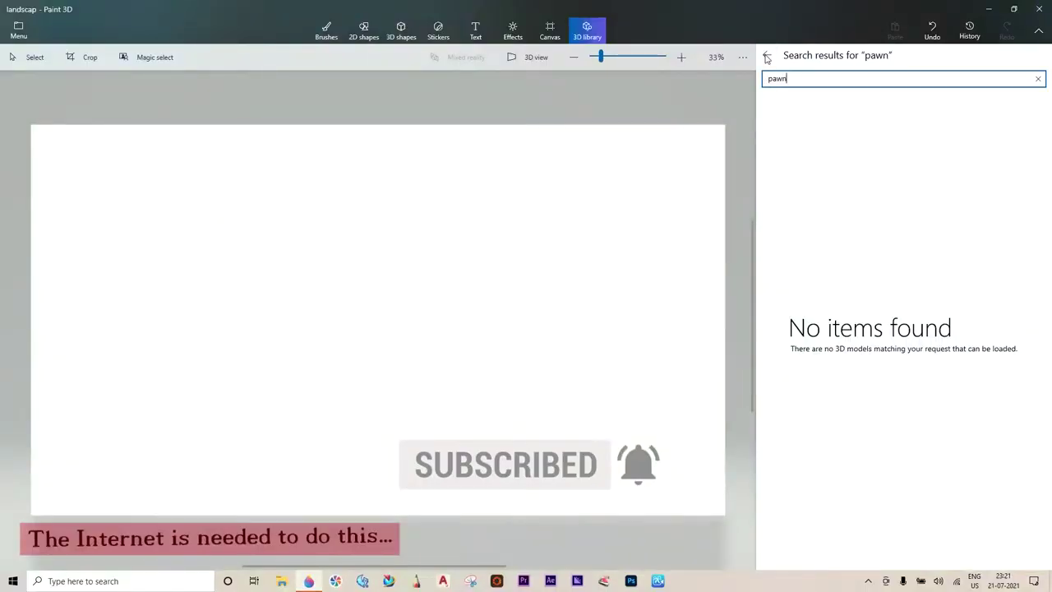
- Leave the pawn results, search the 3D library for 'grass' and scroll through the models
{"action": "left_click", "coordinate": [766, 56]}
{"action": "type", "text": "grass"}
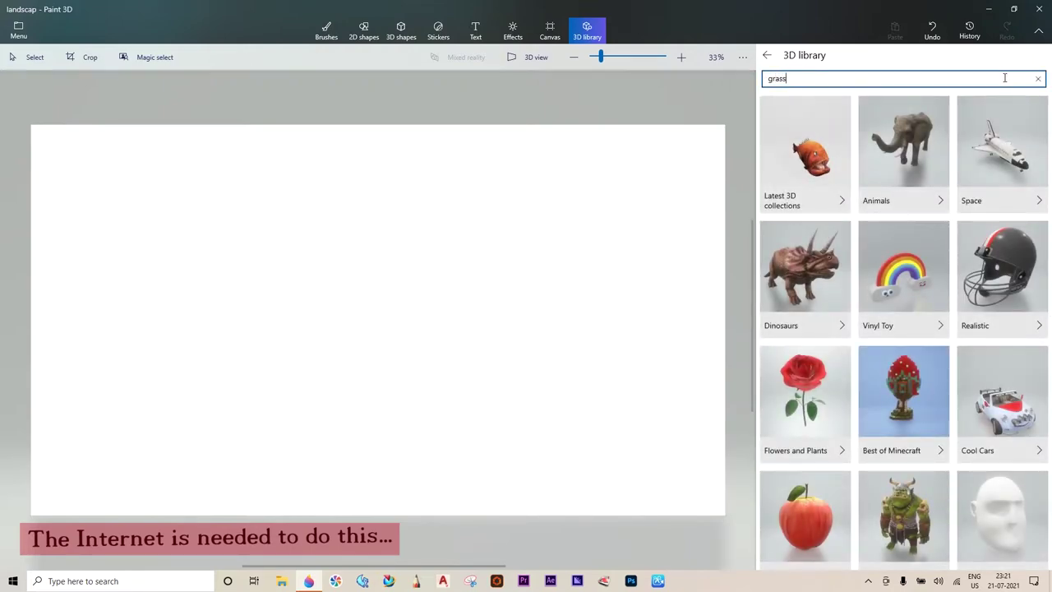
{"action": "key", "text": "Return"}
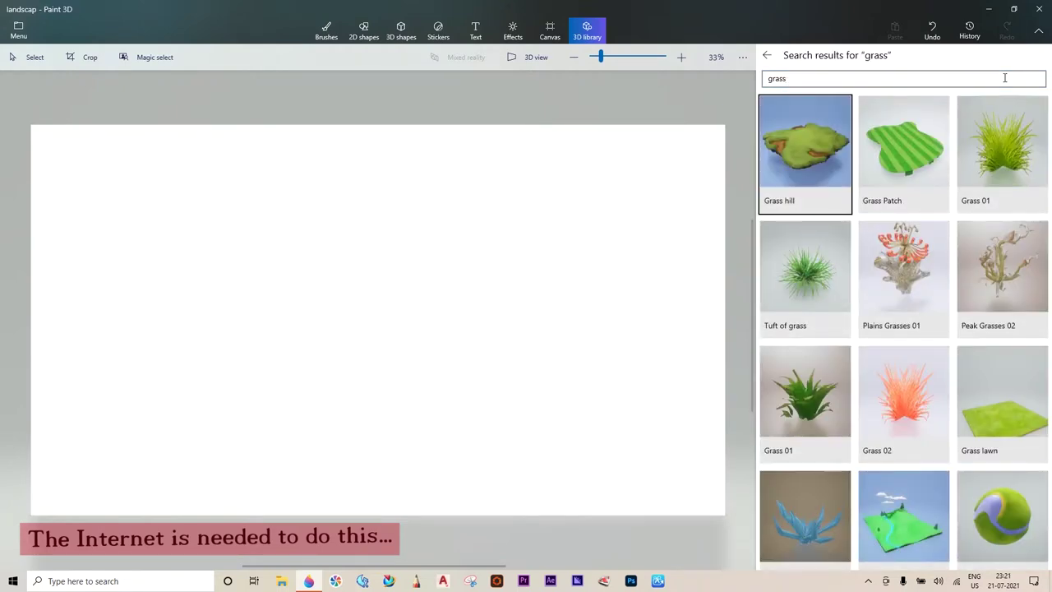
{"action": "scroll", "coordinate": [986, 181], "scroll_direction": "down", "scroll_amount": 2}
{"action": "scroll", "coordinate": [962, 247], "scroll_direction": "down", "scroll_amount": 1}
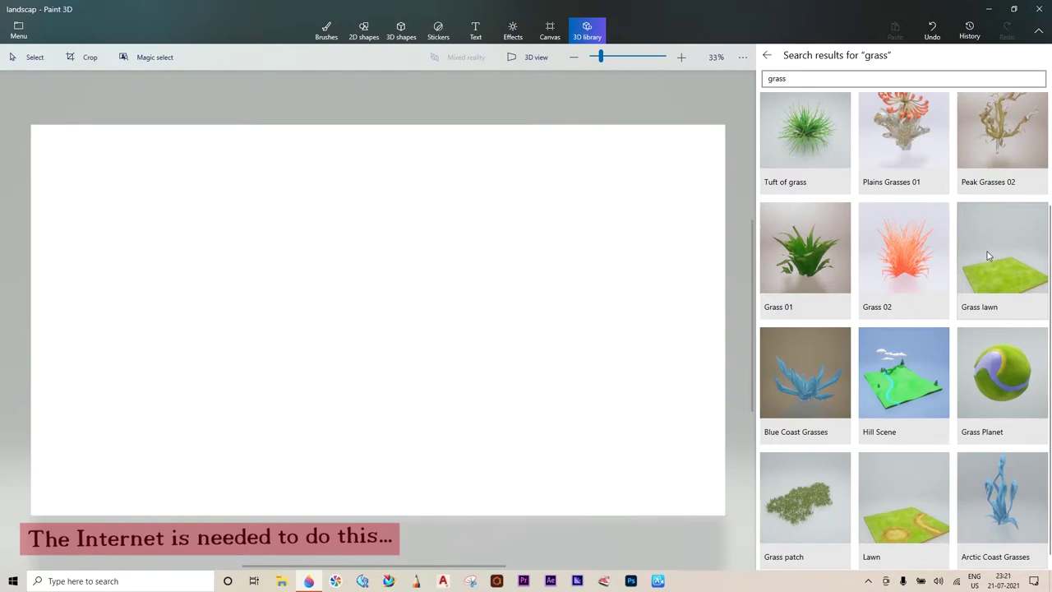
{"action": "scroll", "coordinate": [989, 255], "scroll_direction": "down", "scroll_amount": 1}
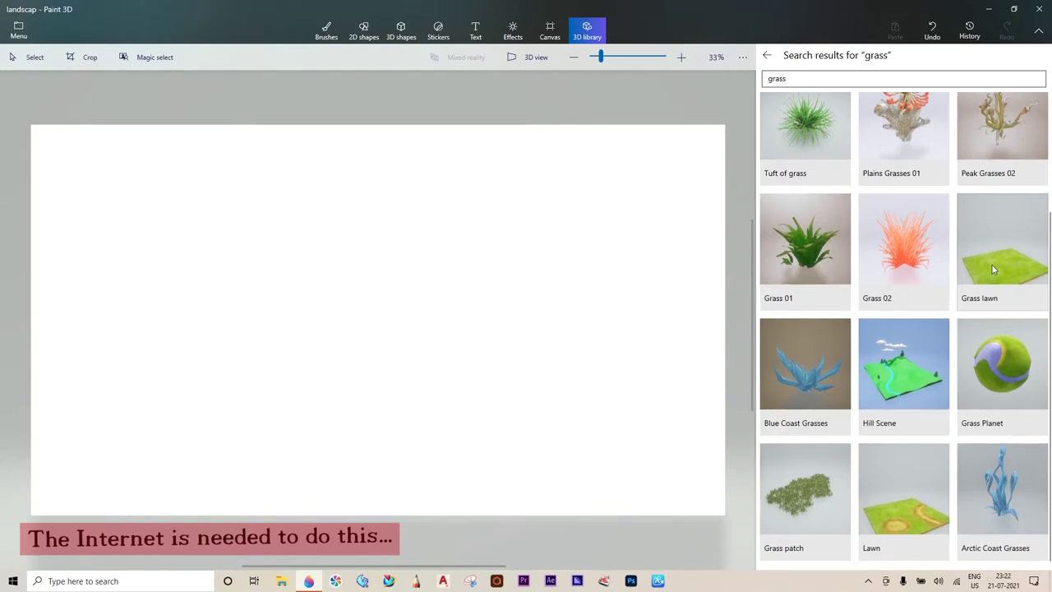
- Insert the Grass lawn model, rotate it face-on into a square, shrink it, and move it top-left
{"action": "left_click", "coordinate": [1003, 258]}
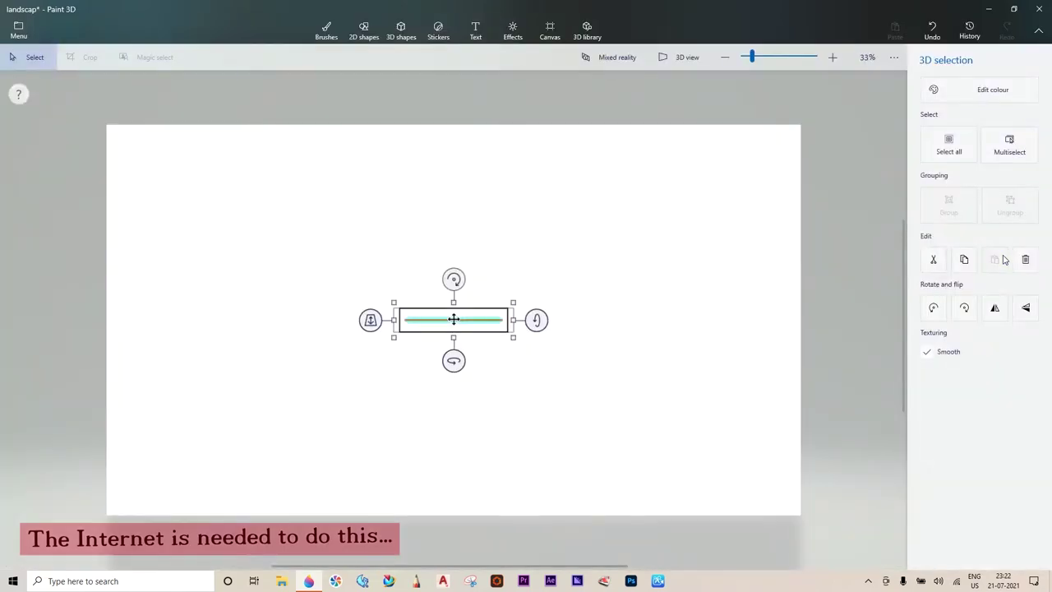
{"action": "left_click_drag", "start_coordinate": [538, 317], "coordinate": [531, 322]}
{"action": "mouse_move", "coordinate": [649, 261]}
{"action": "left_mouse_down"}
{"action": "mouse_move", "coordinate": [648, 297]}
{"action": "mouse_move", "coordinate": [646, 247]}
{"action": "left_mouse_up"}
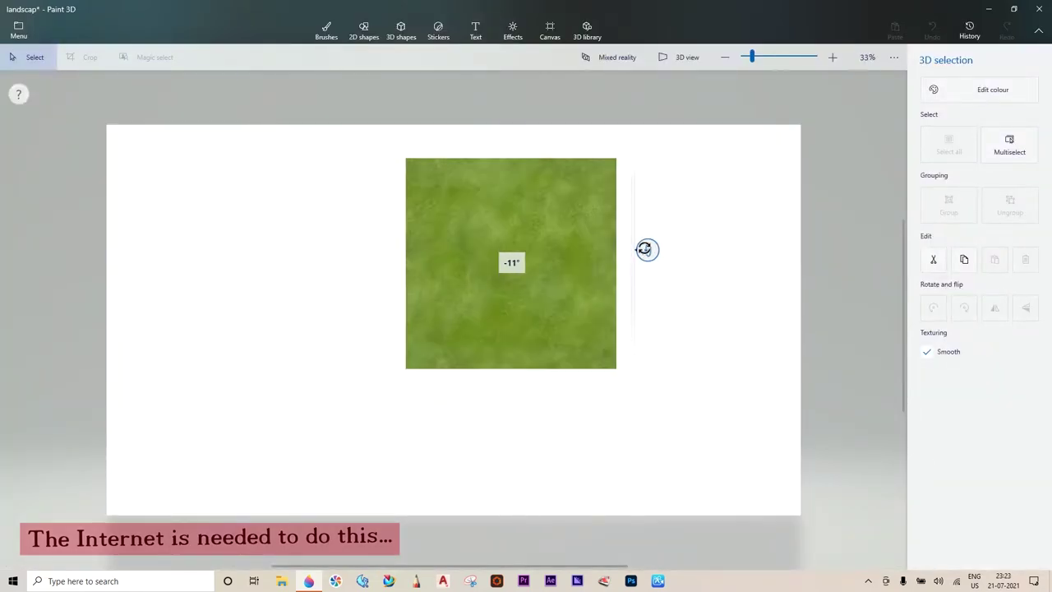
{"action": "mouse_move", "coordinate": [554, 270]}
{"action": "left_mouse_down"}
{"action": "mouse_move", "coordinate": [447, 331]}
{"action": "mouse_move", "coordinate": [394, 342]}
{"action": "left_mouse_up"}
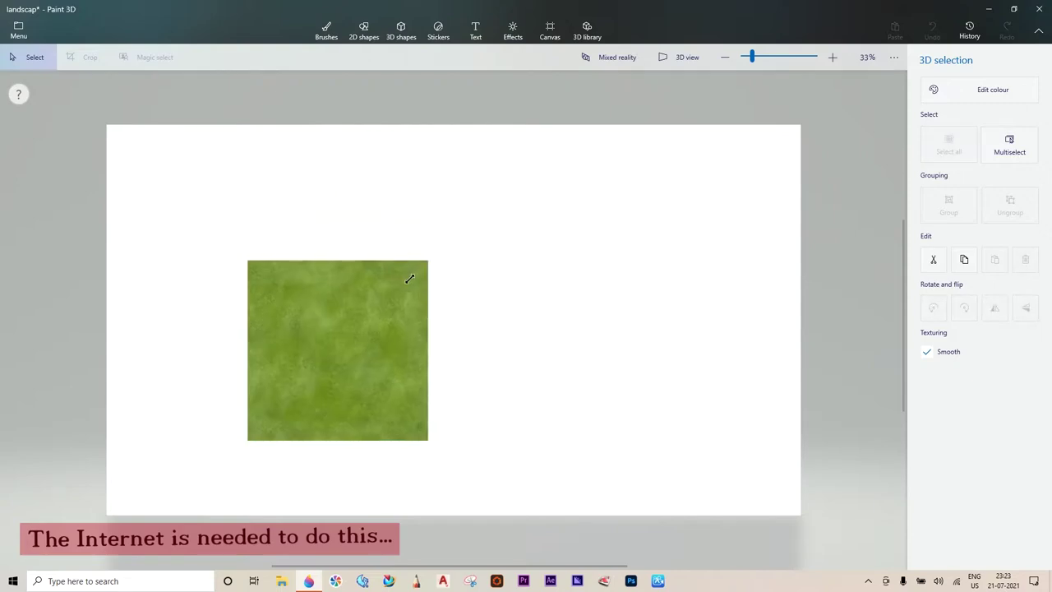
{"action": "left_click_drag", "start_coordinate": [479, 217], "coordinate": [333, 235]}
{"action": "left_click_drag", "start_coordinate": [268, 287], "coordinate": [186, 199]}
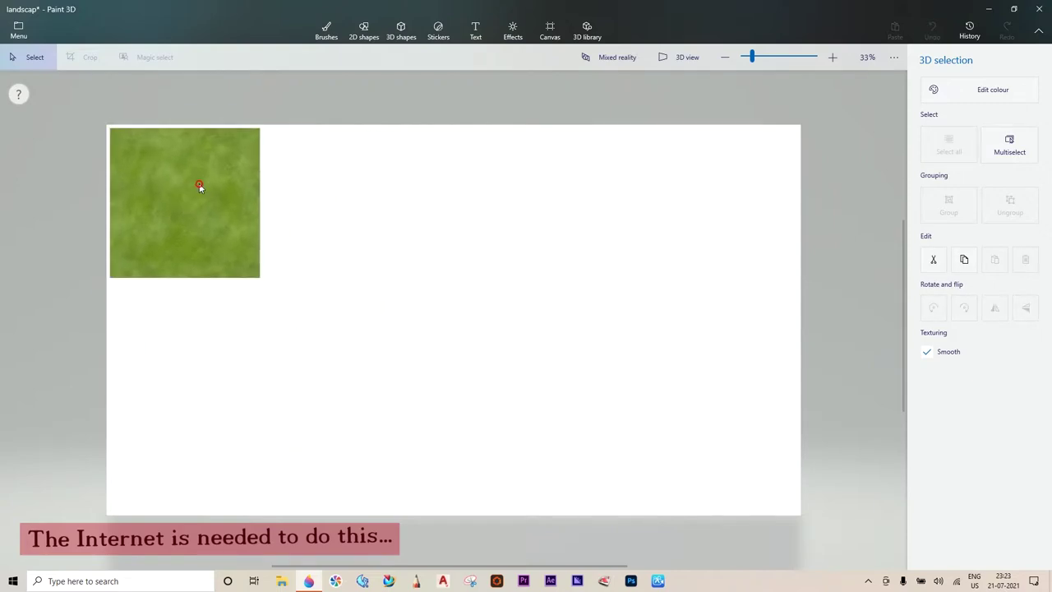
- Rotate the grass square to lie flat with its green top showing, then enlarge it
{"action": "right_click", "coordinate": [223, 228]}
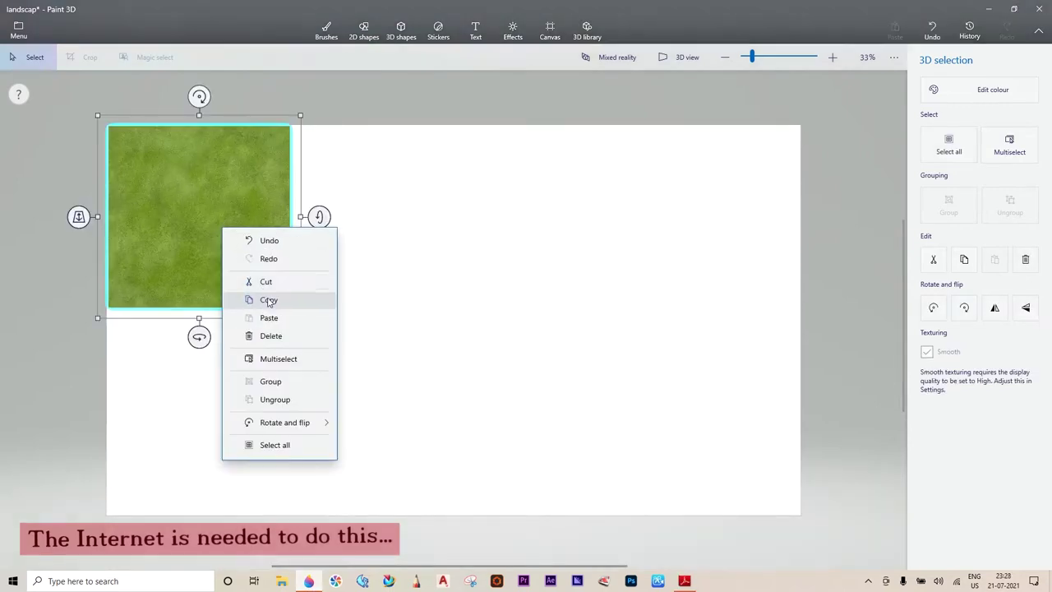
{"action": "left_click_drag", "start_coordinate": [320, 216], "coordinate": [317, 135]}
{"action": "left_click_drag", "start_coordinate": [327, 216], "coordinate": [334, 226]}
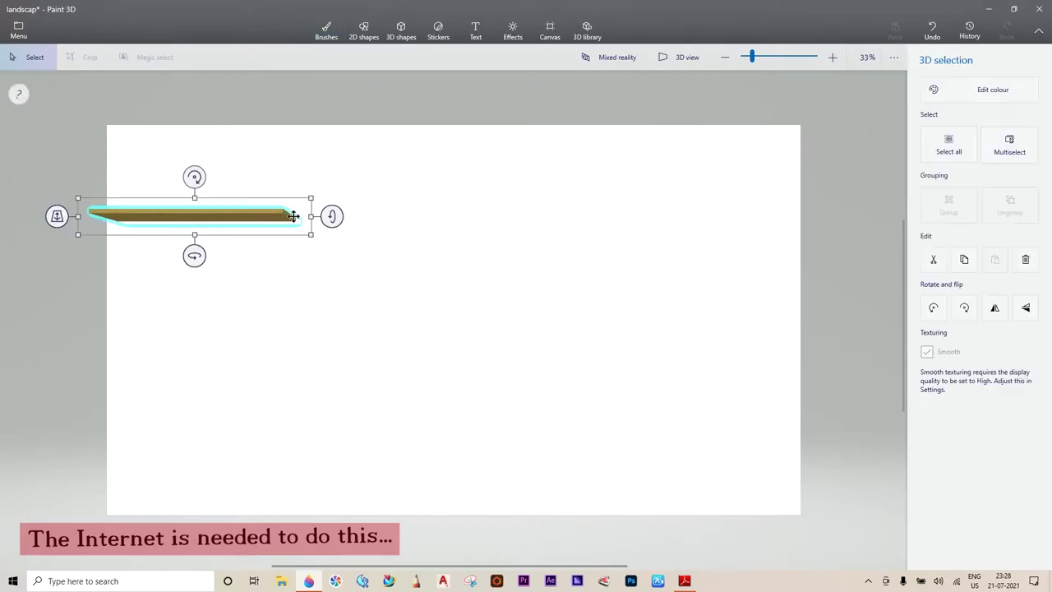
{"action": "left_click_drag", "start_coordinate": [194, 258], "coordinate": [202, 258]}
{"action": "mouse_move", "coordinate": [328, 220]}
{"action": "left_mouse_down"}
{"action": "mouse_move", "coordinate": [353, 351]}
{"action": "mouse_move", "coordinate": [251, 266]}
{"action": "left_mouse_up"}
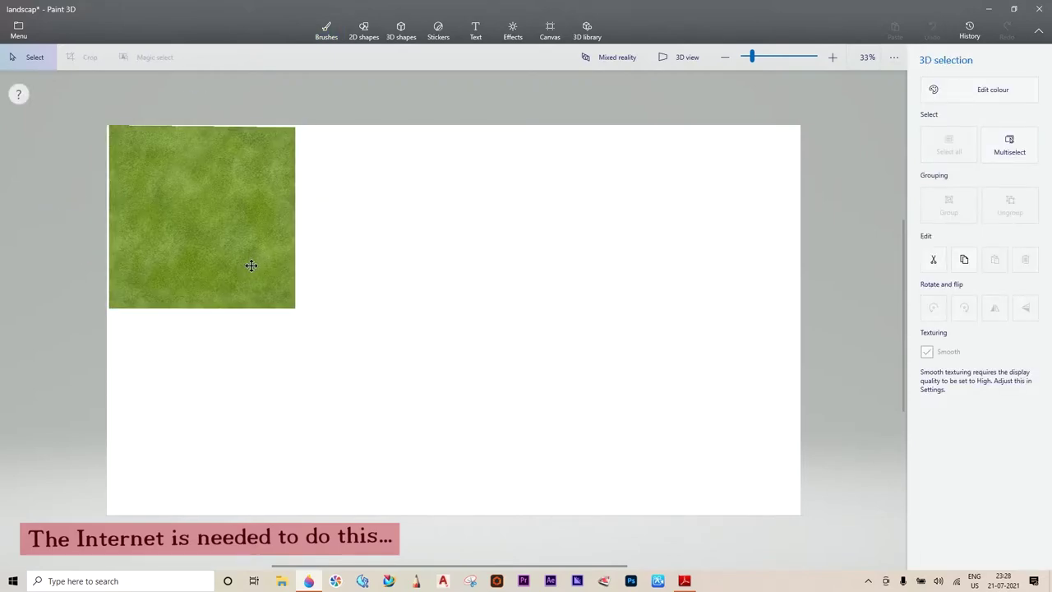
{"action": "right_click", "coordinate": [252, 268]}
{"action": "left_click_drag", "start_coordinate": [307, 331], "coordinate": [507, 522]}
- Copy and paste the grass square and move the copy to the right
{"action": "right_click", "coordinate": [298, 240]}
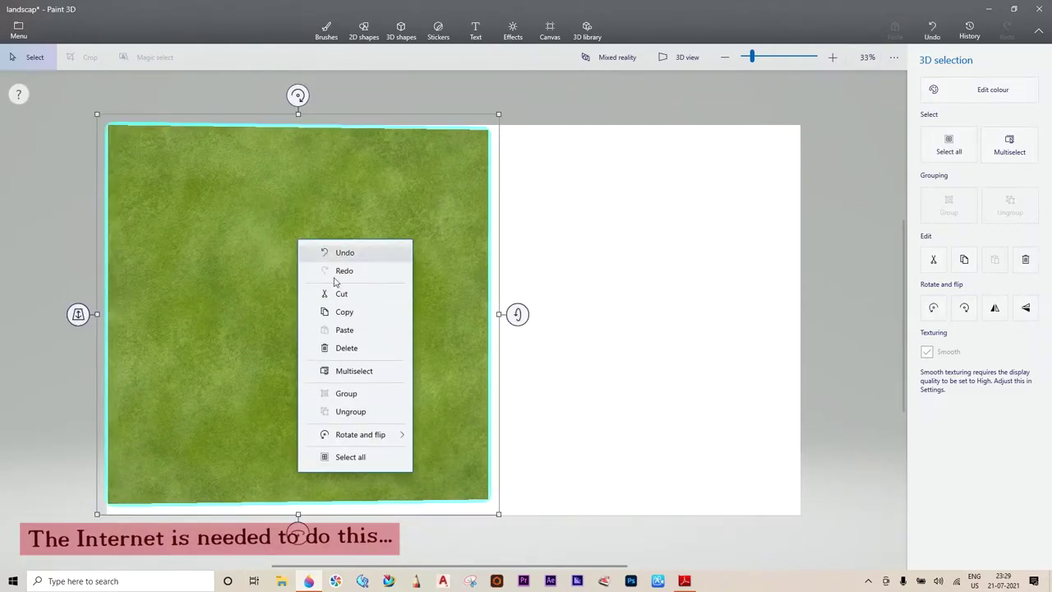
{"action": "key", "text": "Return"}
{"action": "left_click_drag", "start_coordinate": [310, 266], "coordinate": [635, 297]}
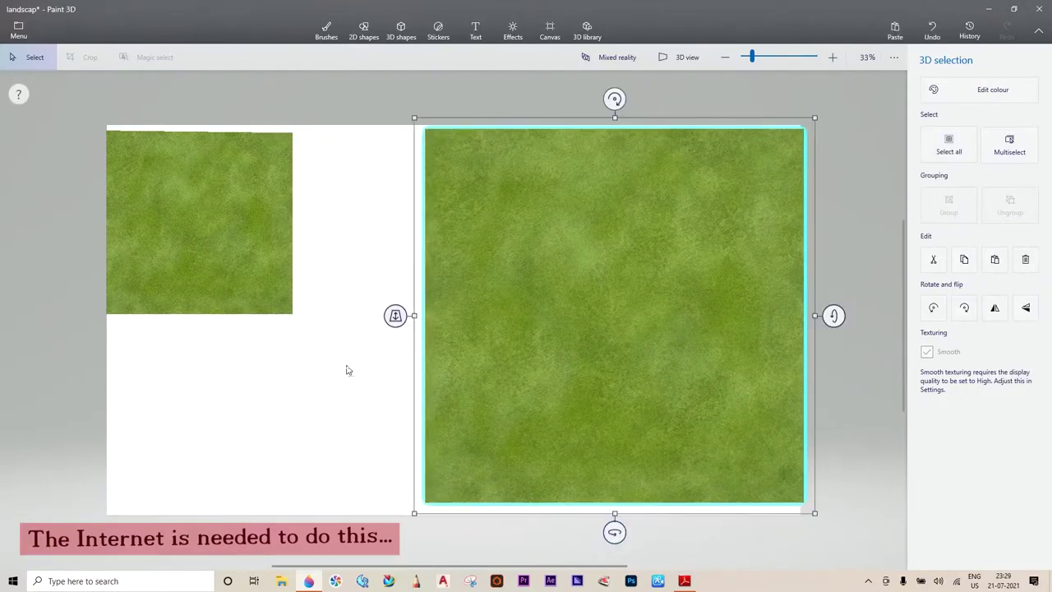
{"action": "left_click", "coordinate": [326, 359]}
{"action": "left_click", "coordinate": [483, 416]}
{"action": "left_click", "coordinate": [638, 256]}
{"action": "left_click_drag", "start_coordinate": [646, 246], "coordinate": [674, 207]}
- Enlarge the left grass square so it meets the right one
{"action": "left_click", "coordinate": [401, 423]}
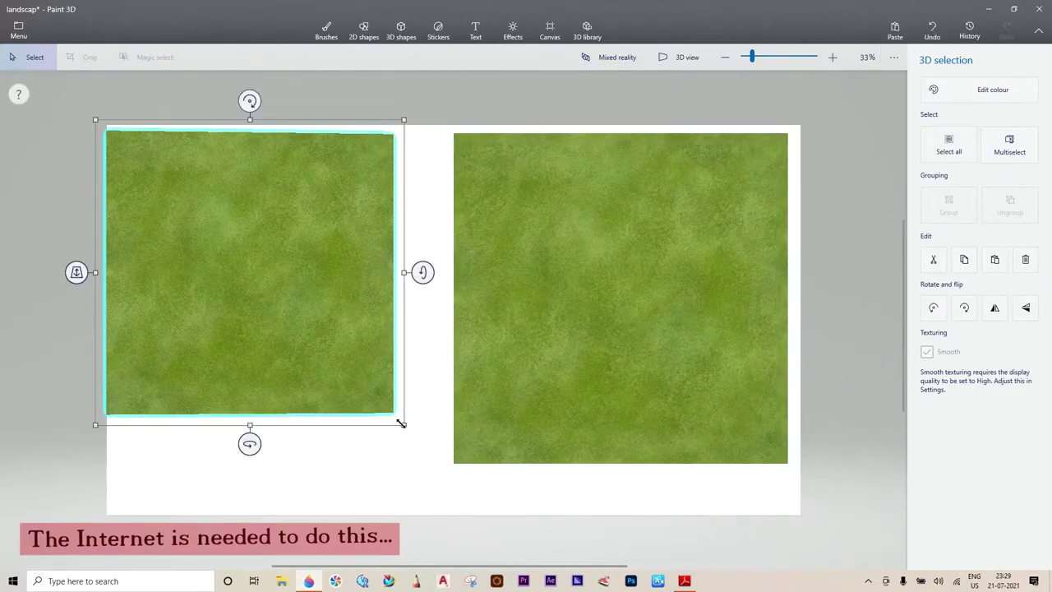
{"action": "mouse_move", "coordinate": [404, 424]}
{"action": "left_mouse_down"}
{"action": "mouse_move", "coordinate": [453, 472]}
{"action": "mouse_move", "coordinate": [498, 454]}
{"action": "mouse_move", "coordinate": [453, 482]}
{"action": "left_mouse_up"}
{"action": "left_click", "coordinate": [402, 428]}
{"action": "left_click", "coordinate": [425, 443]}
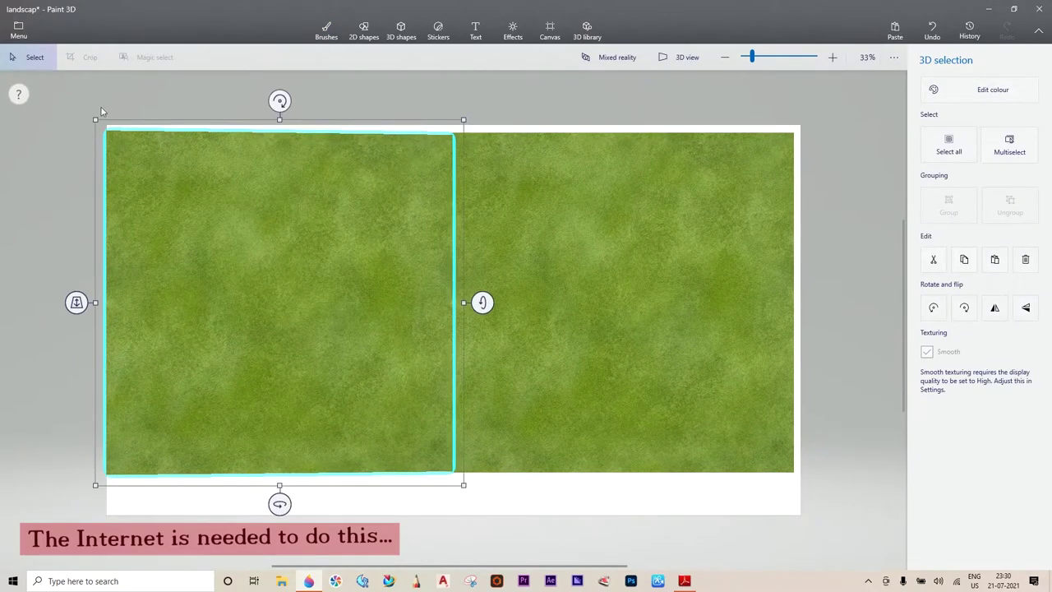
{"action": "left_click", "coordinate": [94, 124]}
- Select both grass pieces together and rotate them flat into one green slab
{"action": "scroll", "coordinate": [332, 156], "scroll_direction": "down", "scroll_amount": 1, "text": "ctrl"}
{"action": "left_click_drag", "start_coordinate": [104, 87], "coordinate": [346, 282]}
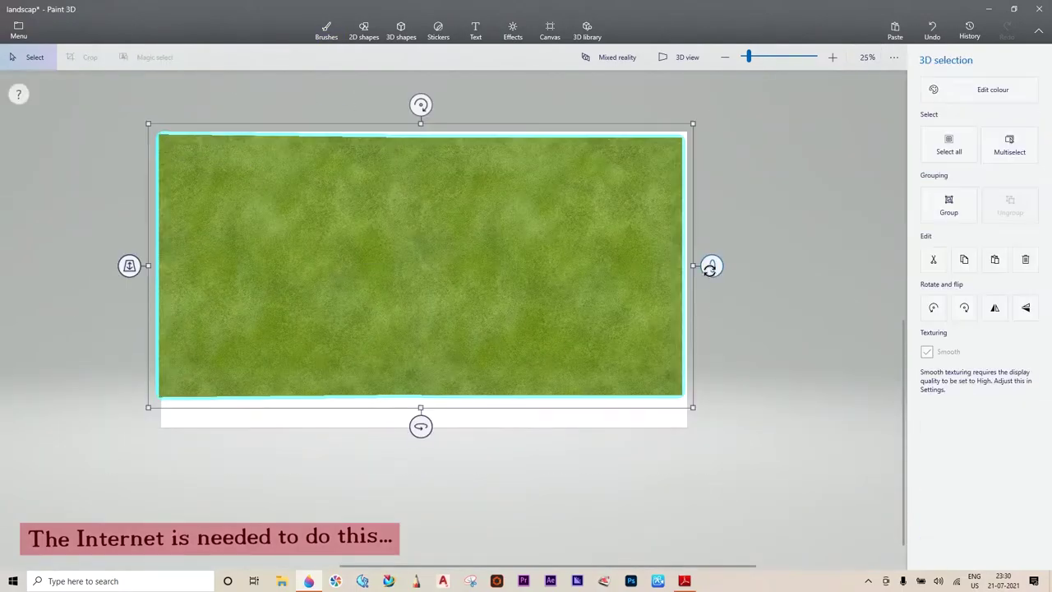
{"action": "left_click_drag", "start_coordinate": [709, 265], "coordinate": [711, 134]}
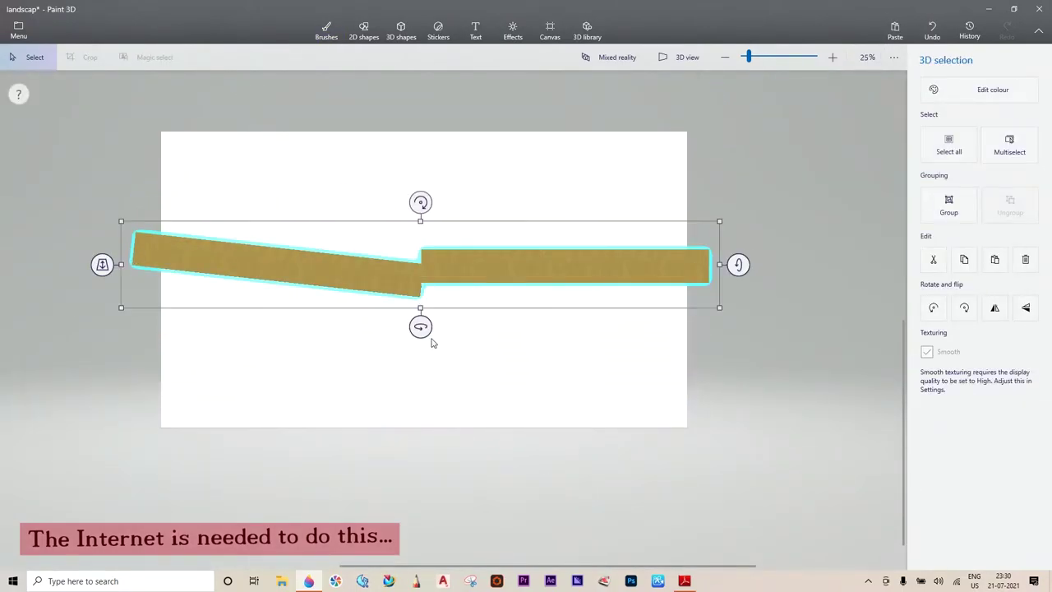
{"action": "left_click", "coordinate": [430, 341]}
{"action": "left_click", "coordinate": [359, 285]}
{"action": "left_click_drag", "start_coordinate": [317, 218], "coordinate": [496, 173]}
{"action": "left_click", "coordinate": [495, 172]}
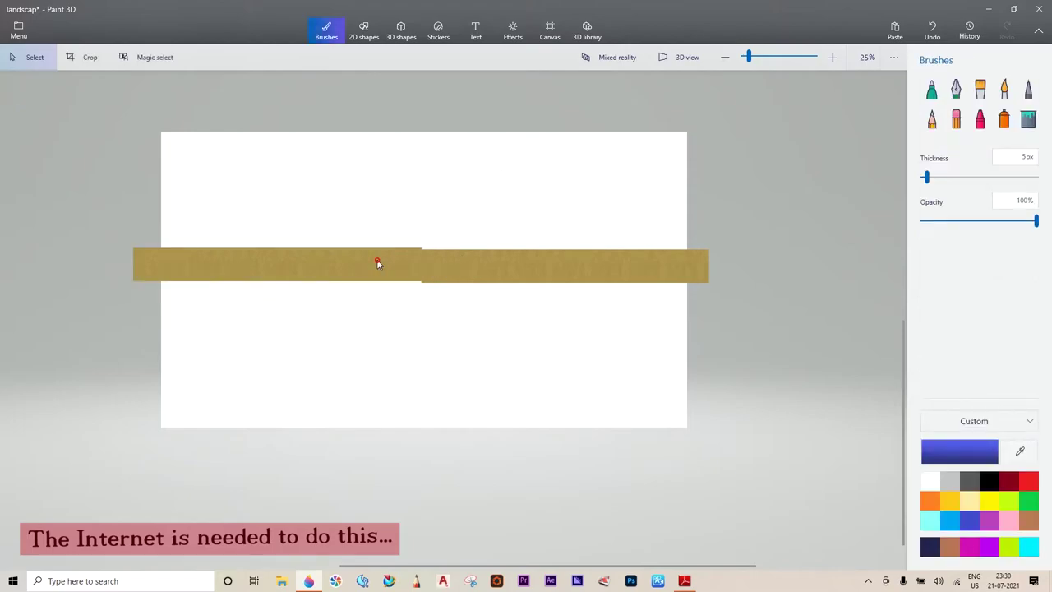
{"action": "left_click", "coordinate": [376, 261]}
{"action": "left_click_drag", "start_coordinate": [93, 189], "coordinate": [820, 408]}
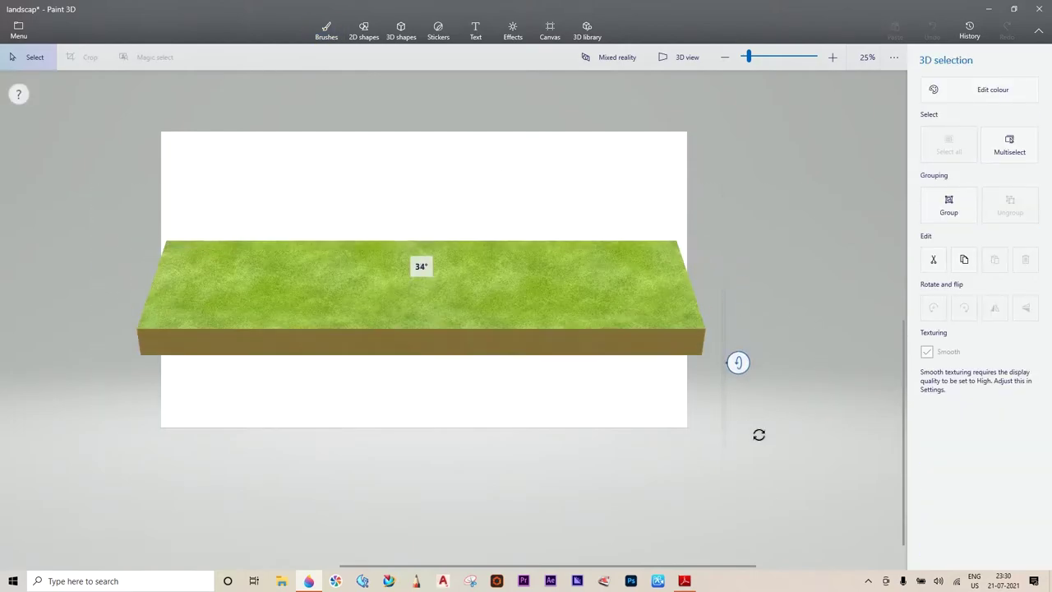
{"action": "mouse_move", "coordinate": [738, 268]}
{"action": "left_mouse_down"}
{"action": "mouse_move", "coordinate": [759, 469]}
{"action": "mouse_move", "coordinate": [722, 301]}
{"action": "left_mouse_up"}
{"action": "left_click", "coordinate": [595, 236]}
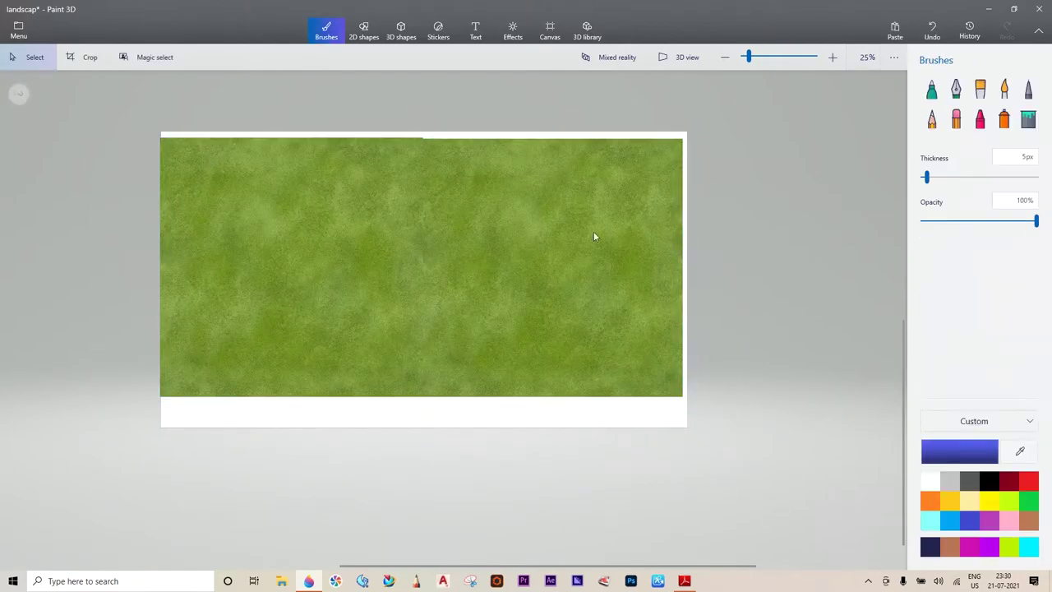
- Select all the grass and resize the combined slab to span the canvas
{"action": "key", "text": "ctrl+a"}
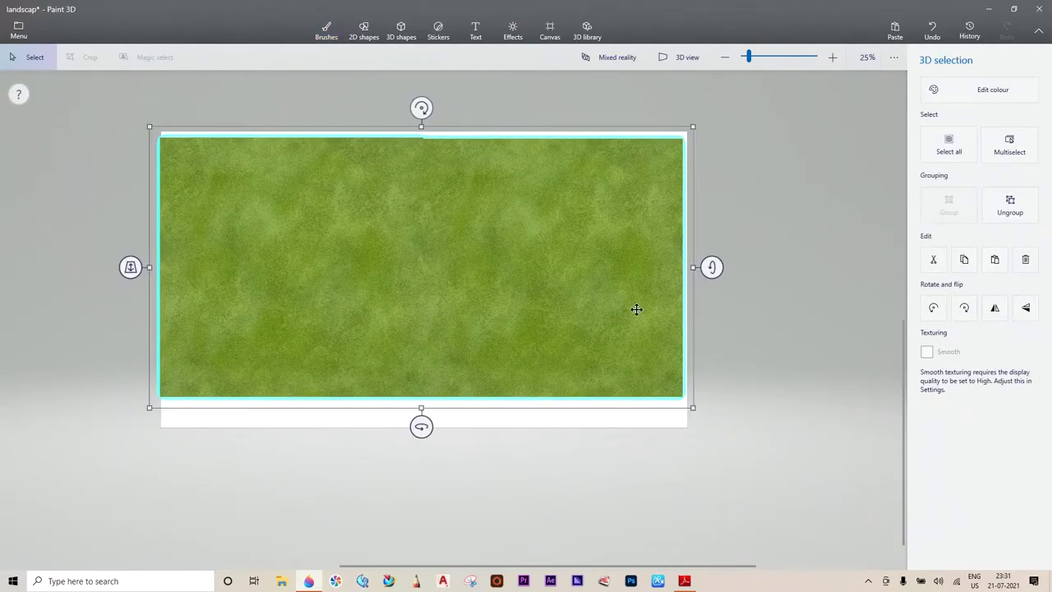
{"action": "mouse_move", "coordinate": [686, 405]}
{"action": "left_mouse_down"}
{"action": "mouse_move", "coordinate": [740, 471]}
{"action": "mouse_move", "coordinate": [677, 458]}
{"action": "left_mouse_up"}
{"action": "mouse_move", "coordinate": [130, 266]}
{"action": "left_mouse_down"}
{"action": "mouse_move", "coordinate": [135, 389]}
{"action": "mouse_move", "coordinate": [299, 370]}
{"action": "left_mouse_up"}
{"action": "left_click", "coordinate": [587, 31]}
- Insert the teal Residential House from a 'house' search and save the scene as 'landscap'
{"action": "type", "text": "house"}
{"action": "key", "text": "Return"}
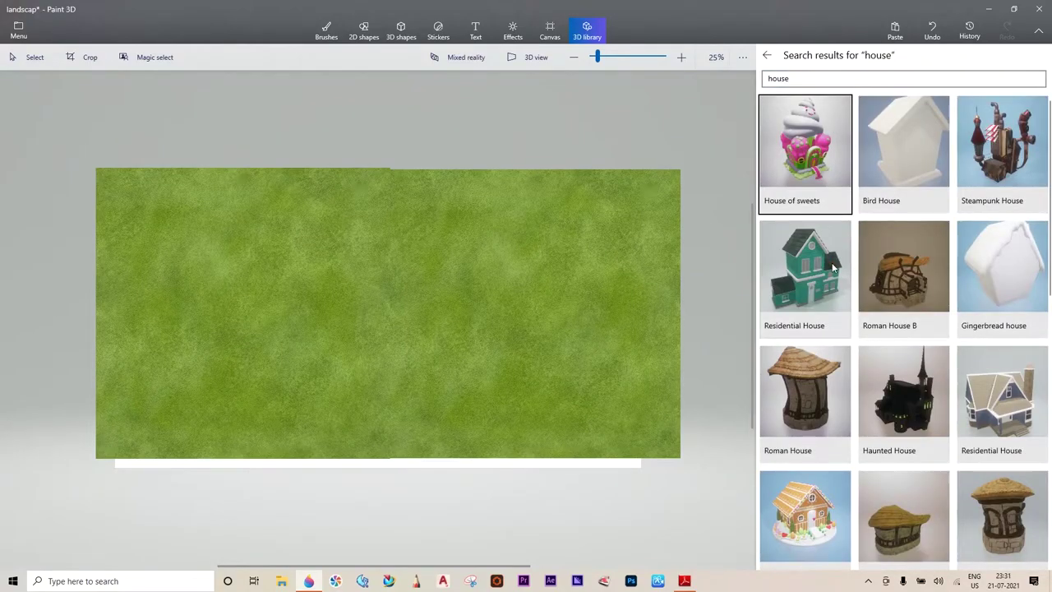
{"action": "left_click", "coordinate": [833, 267]}
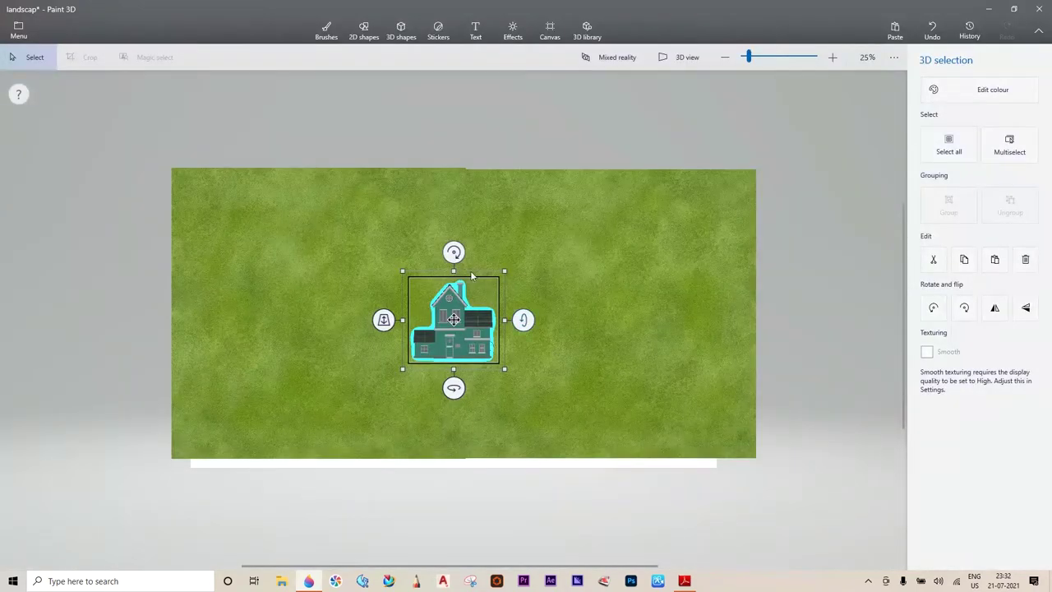
{"action": "left_click", "coordinate": [405, 197]}
{"action": "left_click", "coordinate": [356, 116]}
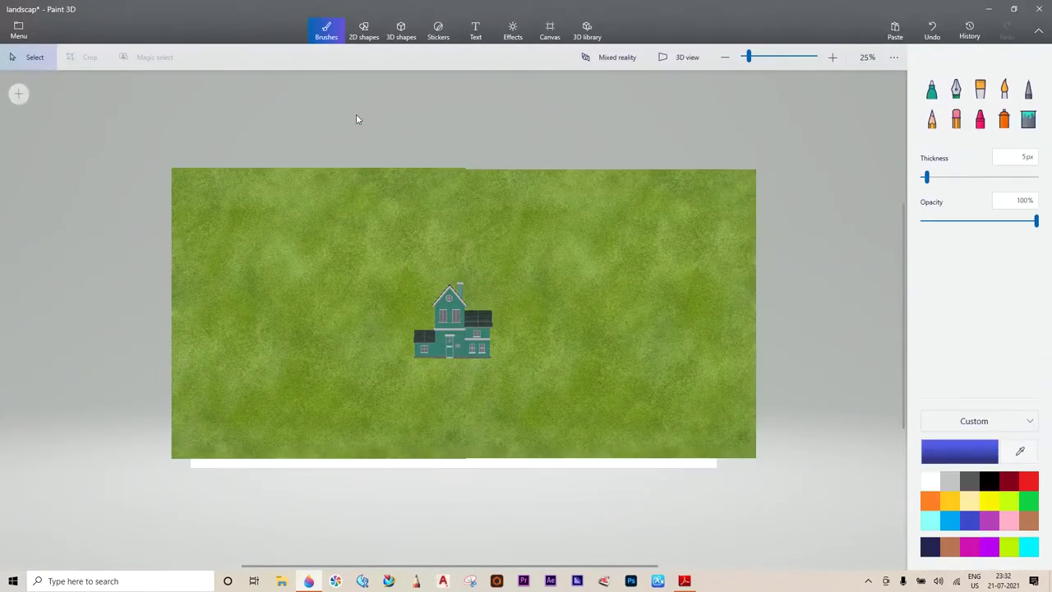
{"action": "left_click", "coordinate": [18, 30]}
{"action": "left_click", "coordinate": [40, 145]}
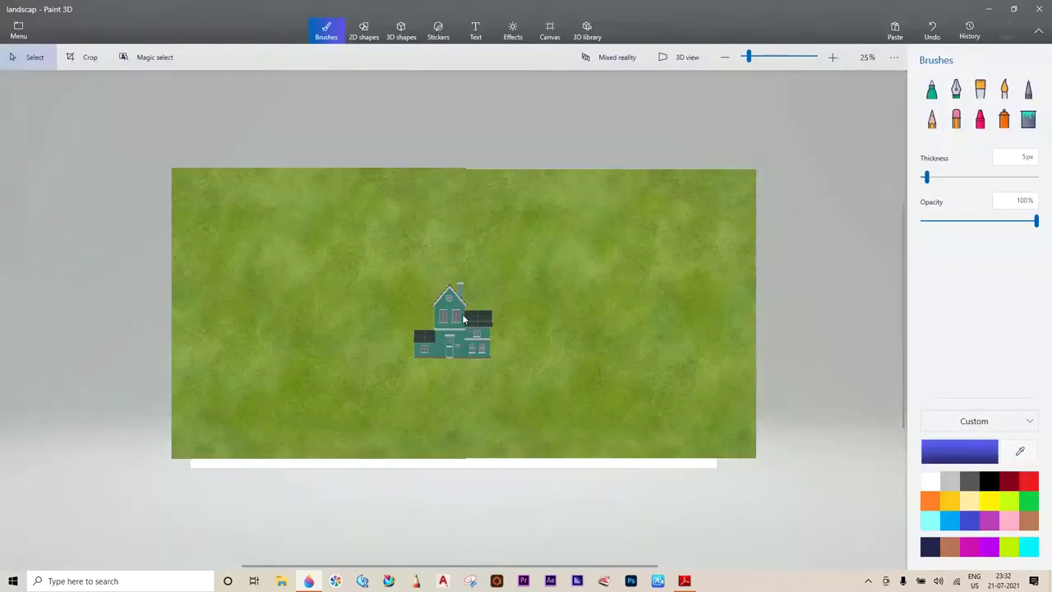
- Insert another Residential House and arrange the houses side by side on the grass
{"action": "left_click", "coordinate": [602, 38]}
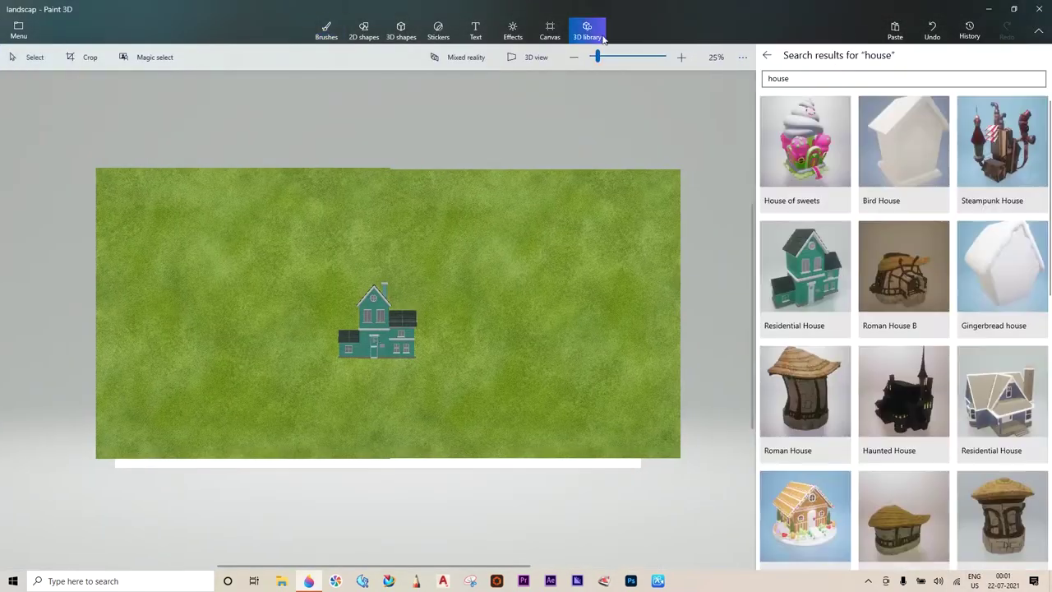
{"action": "left_click", "coordinate": [995, 402]}
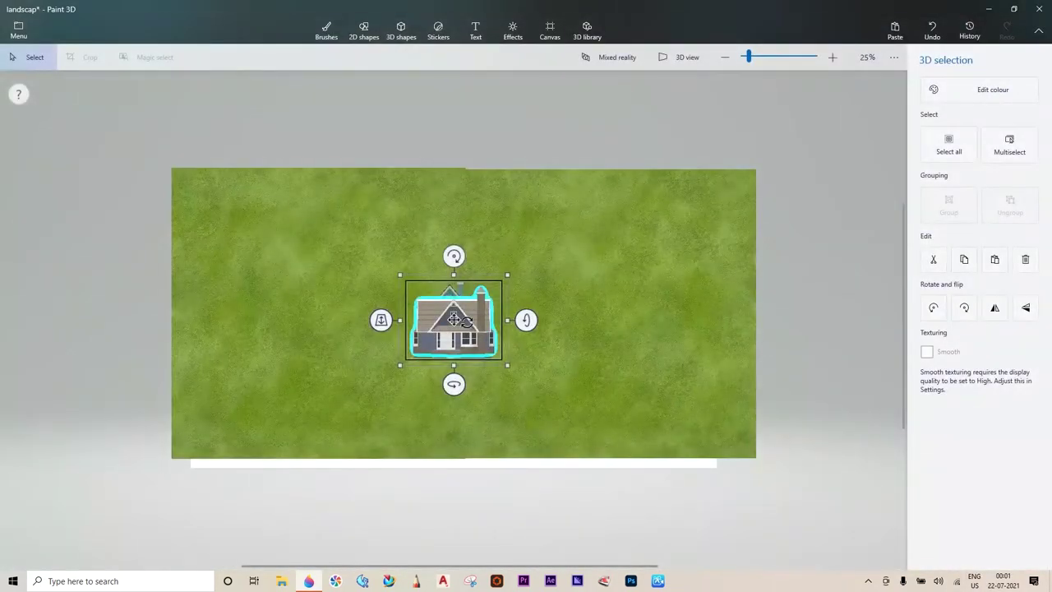
{"action": "left_click_drag", "start_coordinate": [453, 337], "coordinate": [552, 337]}
{"action": "left_click_drag", "start_coordinate": [453, 339], "coordinate": [306, 304]}
{"action": "left_click_drag", "start_coordinate": [553, 324], "coordinate": [407, 311]}
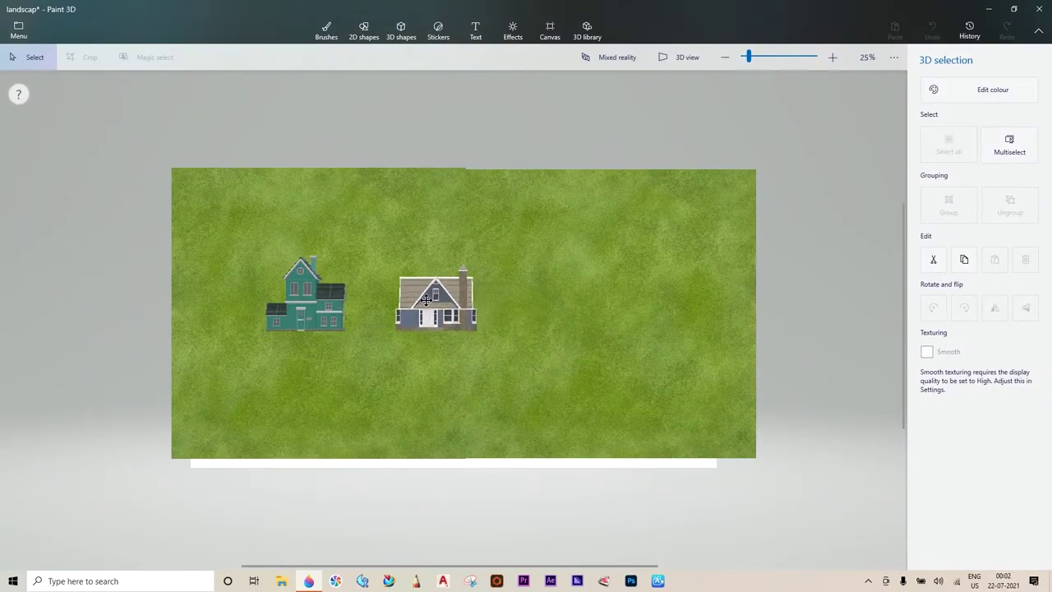
{"action": "left_click", "coordinate": [464, 312]}
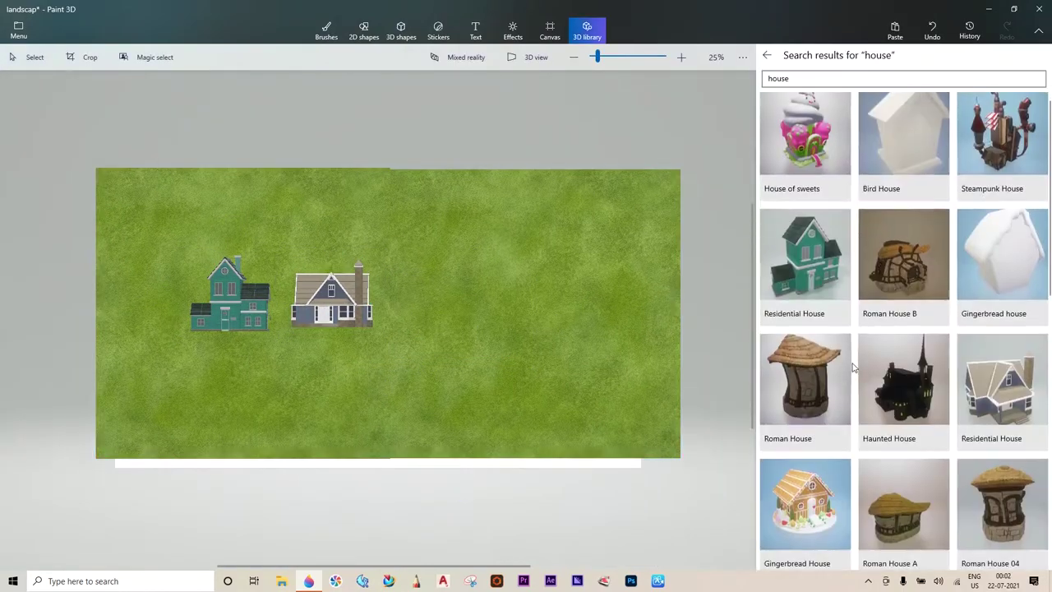
- Rotate the teal and brown houses to face forward, then tilt the grass slab into 3D
{"action": "left_click", "coordinate": [330, 300]}
{"action": "left_click_drag", "start_coordinate": [306, 360], "coordinate": [378, 325]}
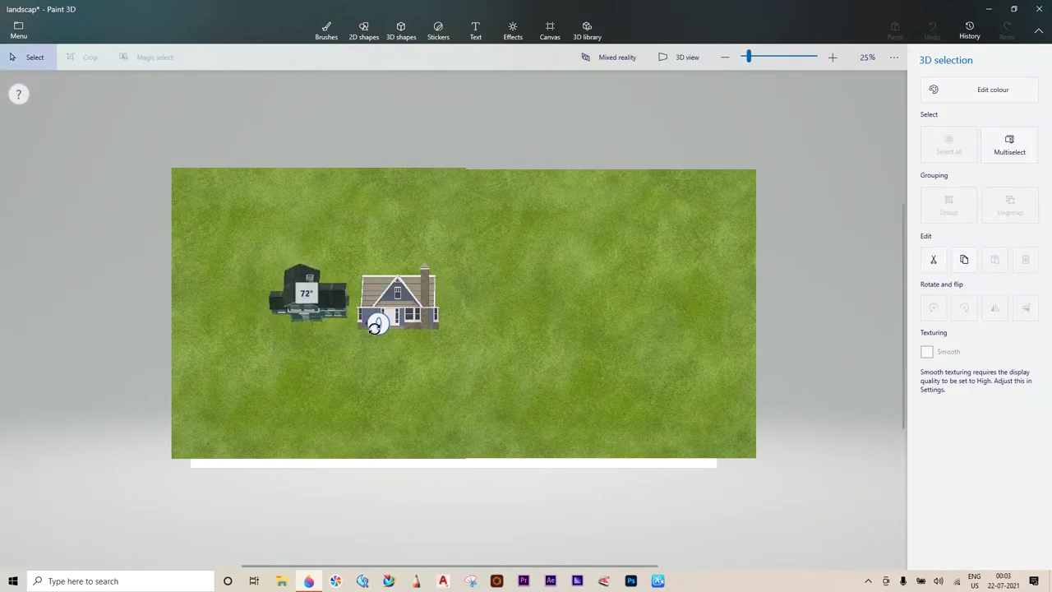
{"action": "left_click", "coordinate": [398, 296]}
{"action": "mouse_move", "coordinate": [399, 360]}
{"action": "left_mouse_down"}
{"action": "mouse_move", "coordinate": [470, 359]}
{"action": "mouse_move", "coordinate": [460, 360]}
{"action": "left_mouse_up"}
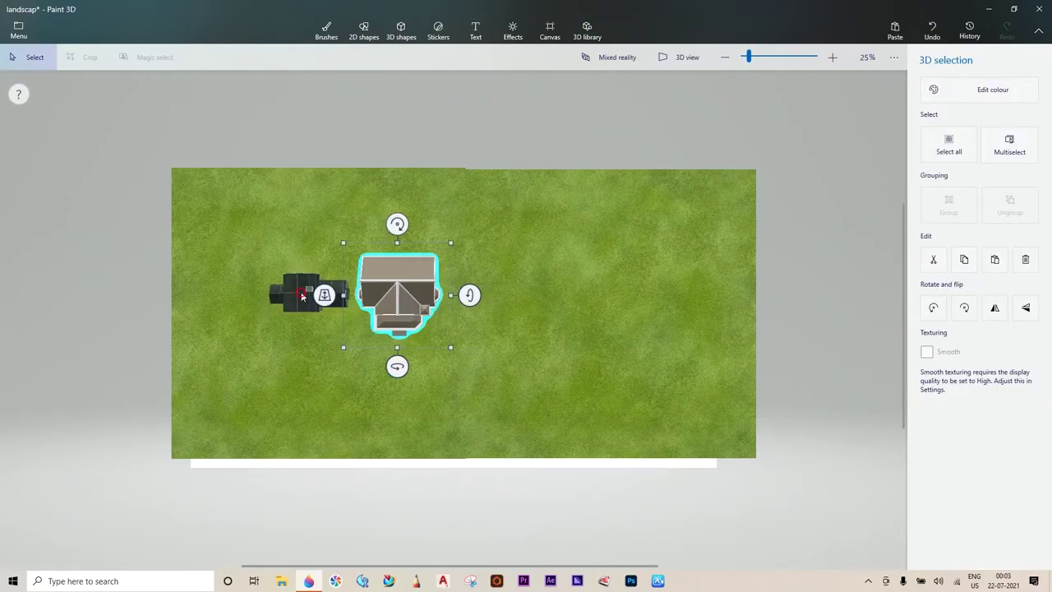
{"action": "left_click", "coordinate": [371, 358]}
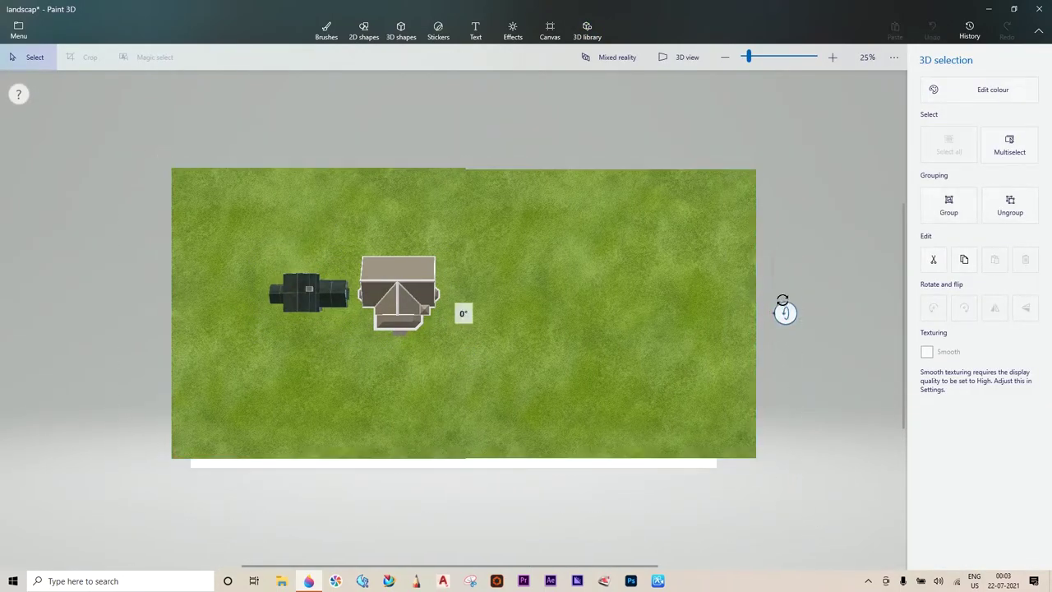
{"action": "left_click_drag", "start_coordinate": [785, 313], "coordinate": [785, 164]}
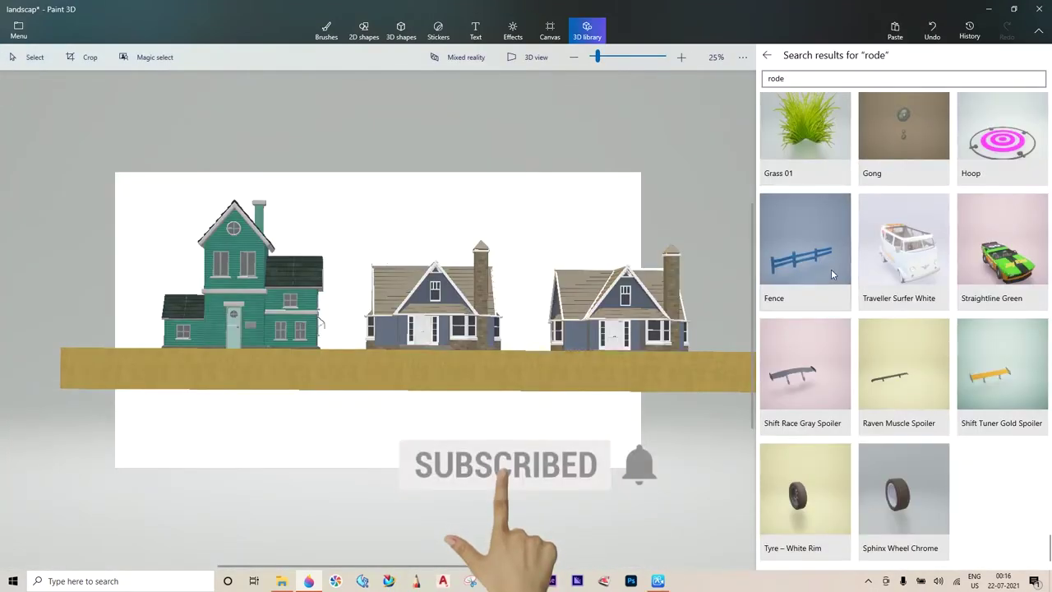
- Search for 'fence', insert the plain Fence model and drag it onto the canvas
{"action": "left_click", "coordinate": [771, 79]}
{"action": "type", "text": "fence"}
{"action": "key", "text": "Return"}
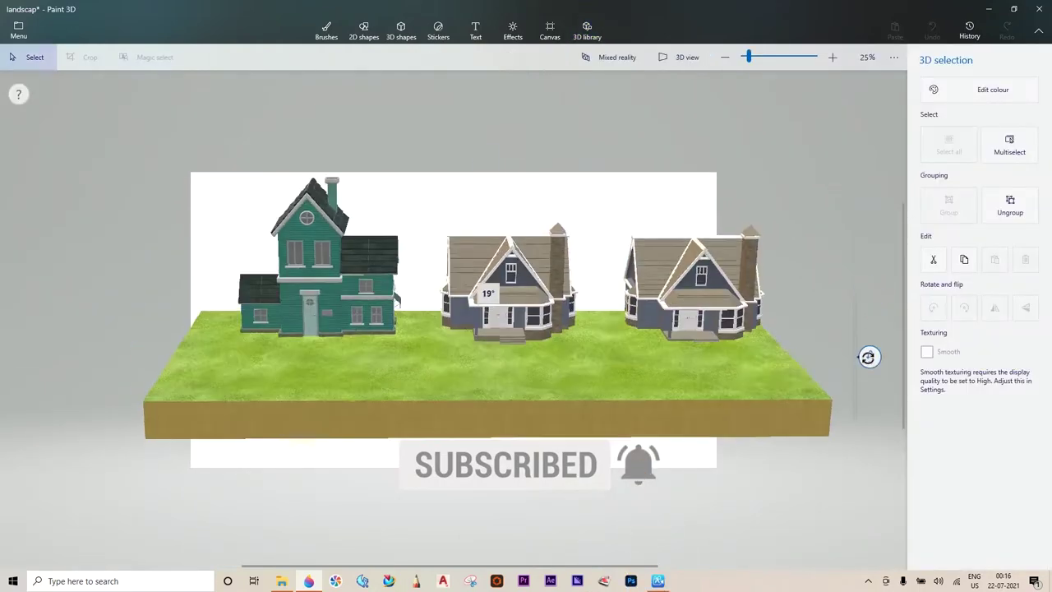
{"action": "left_click_drag", "start_coordinate": [869, 357], "coordinate": [820, 507]}
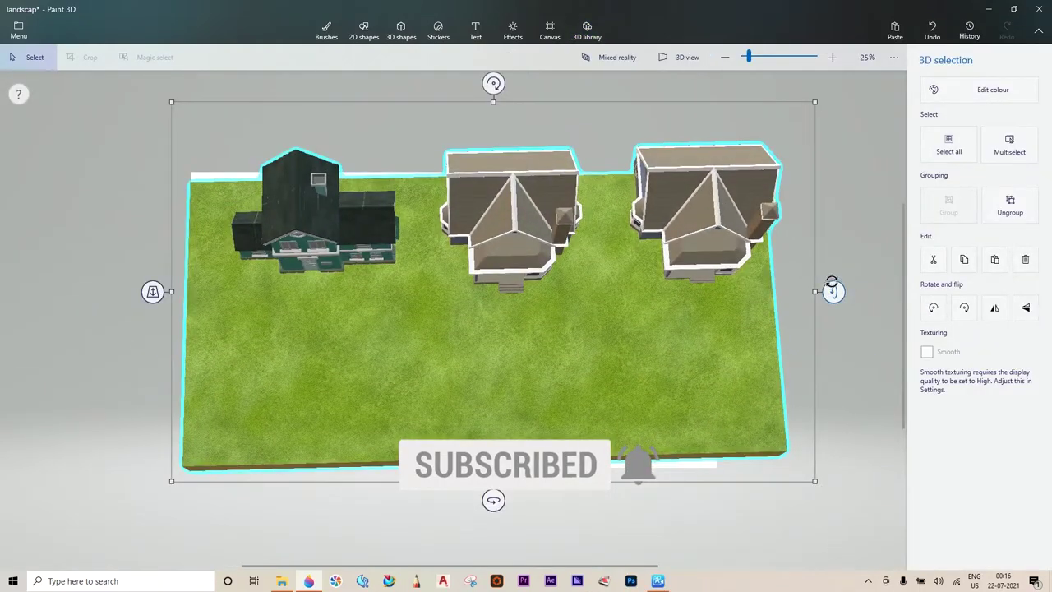
{"action": "left_click_drag", "start_coordinate": [832, 291], "coordinate": [824, 317]}
{"action": "left_click", "coordinate": [587, 30]}
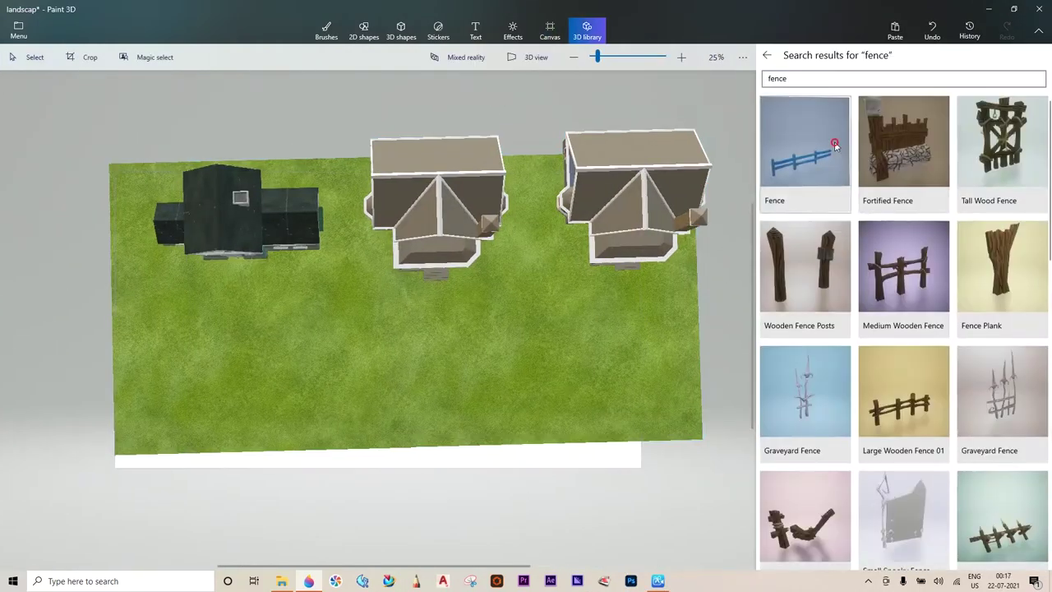
{"action": "left_click", "coordinate": [811, 176]}
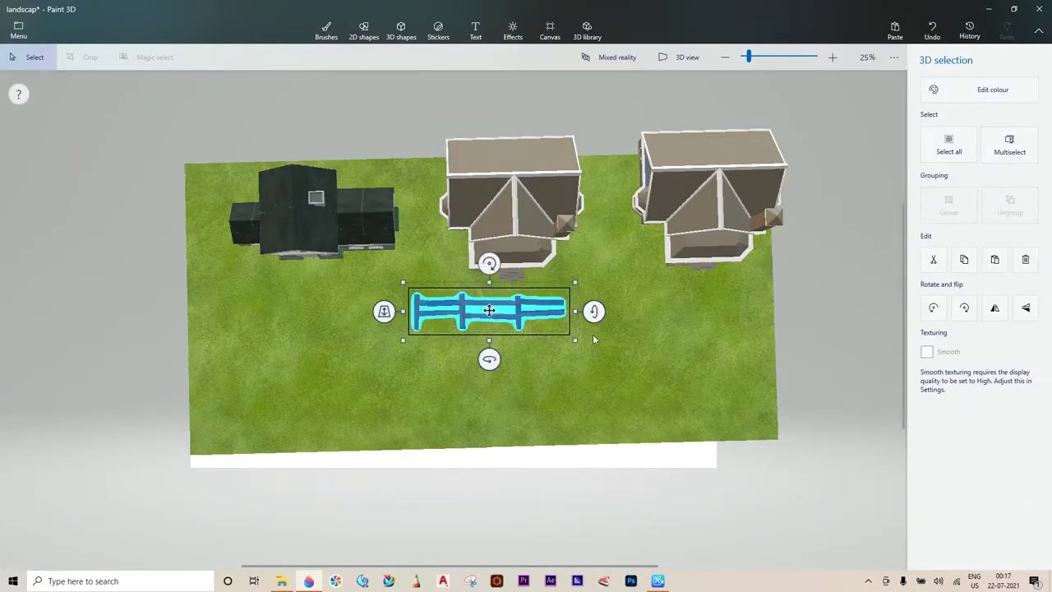
{"action": "scroll", "coordinate": [575, 333], "scroll_direction": "down", "scroll_amount": 3}
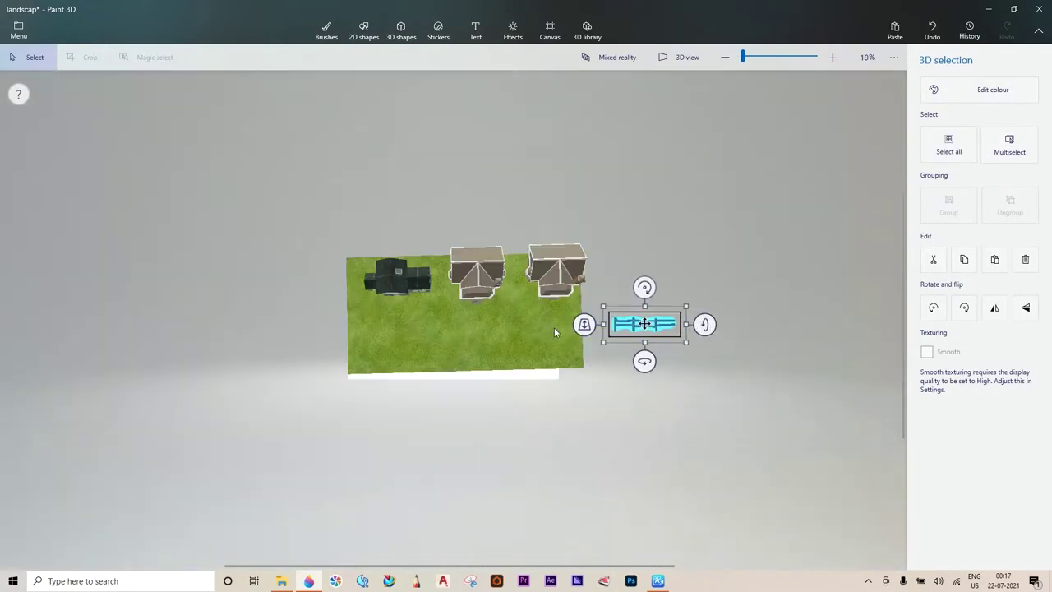
{"action": "scroll", "coordinate": [554, 327], "scroll_direction": "up", "scroll_amount": 3}
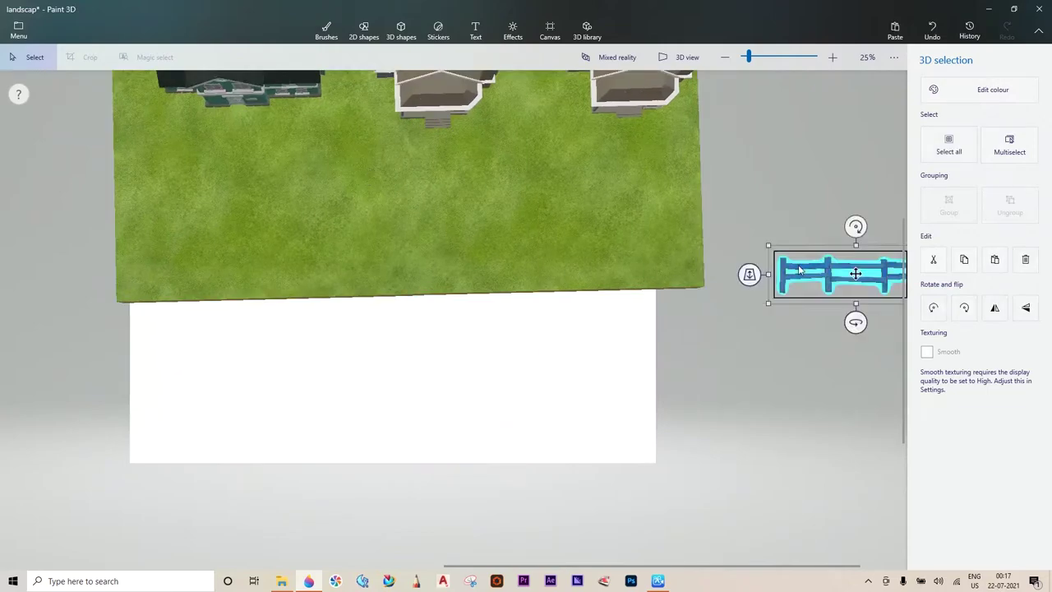
{"action": "left_click_drag", "start_coordinate": [798, 265], "coordinate": [477, 361]}
- Rotate the fence to run along the street and set it on the grass below the houses
{"action": "left_click", "coordinate": [550, 31]}
{"action": "left_click", "coordinate": [327, 31]}
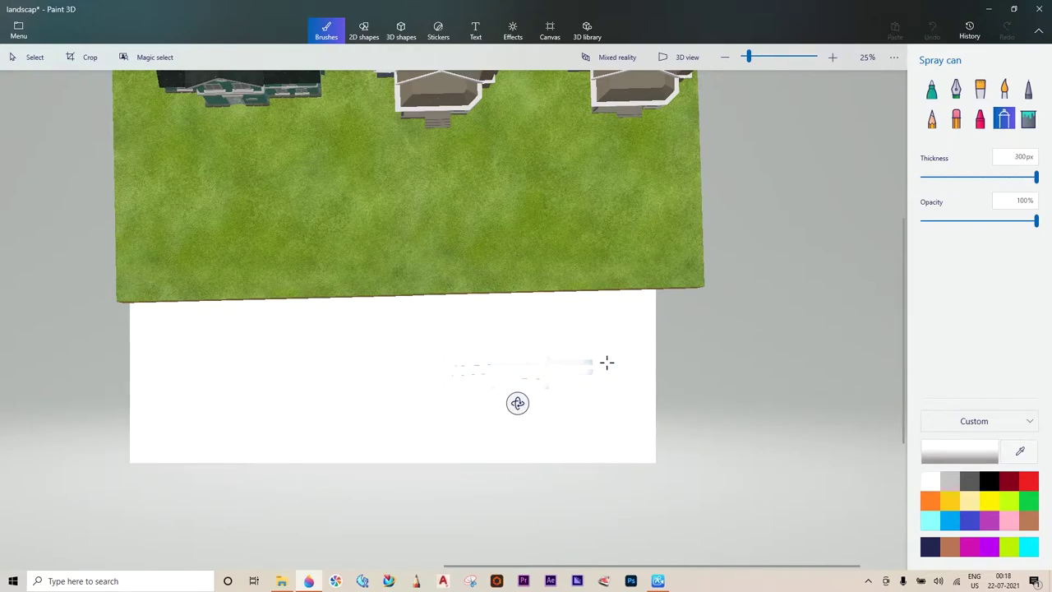
{"action": "left_click", "coordinate": [491, 374]}
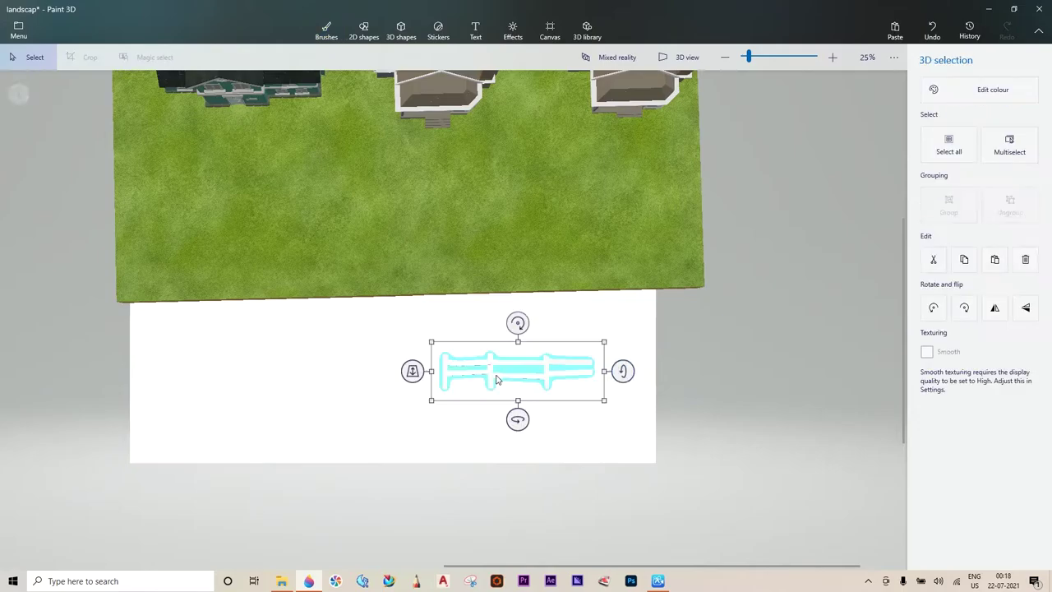
{"action": "left_click_drag", "start_coordinate": [622, 371], "coordinate": [622, 415]}
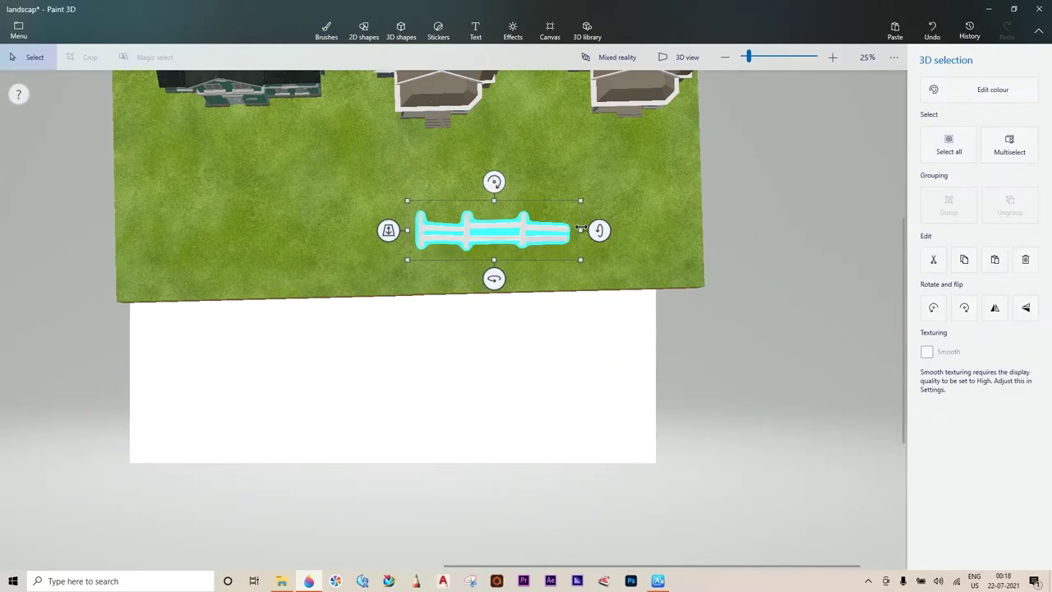
{"action": "mouse_move", "coordinate": [597, 230]}
{"action": "left_mouse_down"}
{"action": "mouse_move", "coordinate": [642, 208]}
{"action": "mouse_move", "coordinate": [607, 325]}
{"action": "mouse_move", "coordinate": [540, 259]}
{"action": "left_mouse_up"}
- Rotate the landscape between front and top-down views to check the fence placement
{"action": "left_click", "coordinate": [642, 208]}
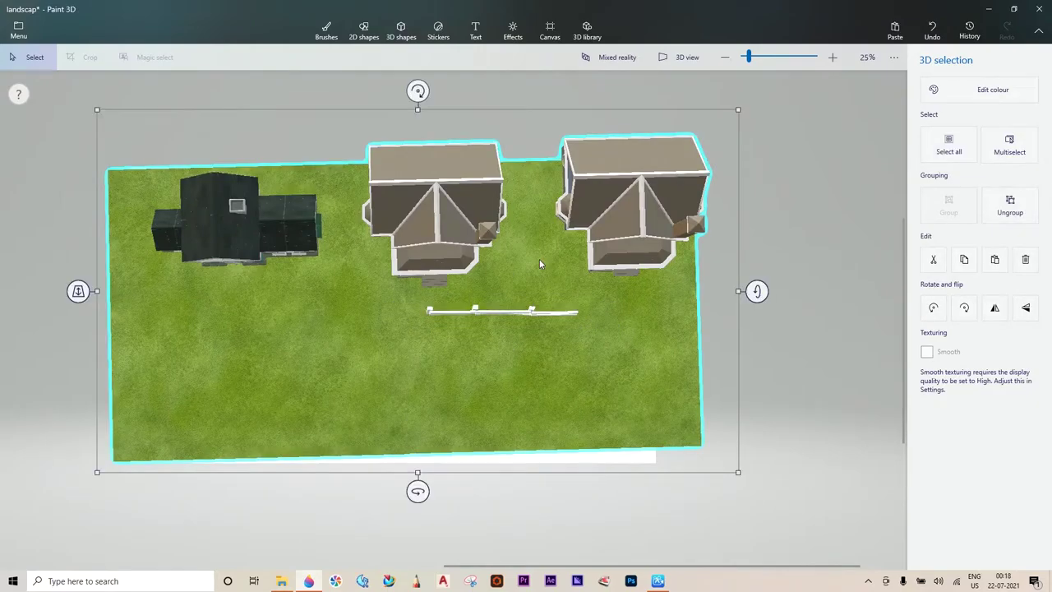
{"action": "scroll", "coordinate": [485, 370], "scroll_direction": "down", "scroll_amount": 3}
{"action": "left_click", "coordinate": [326, 30]}
{"action": "left_click", "coordinate": [459, 328]}
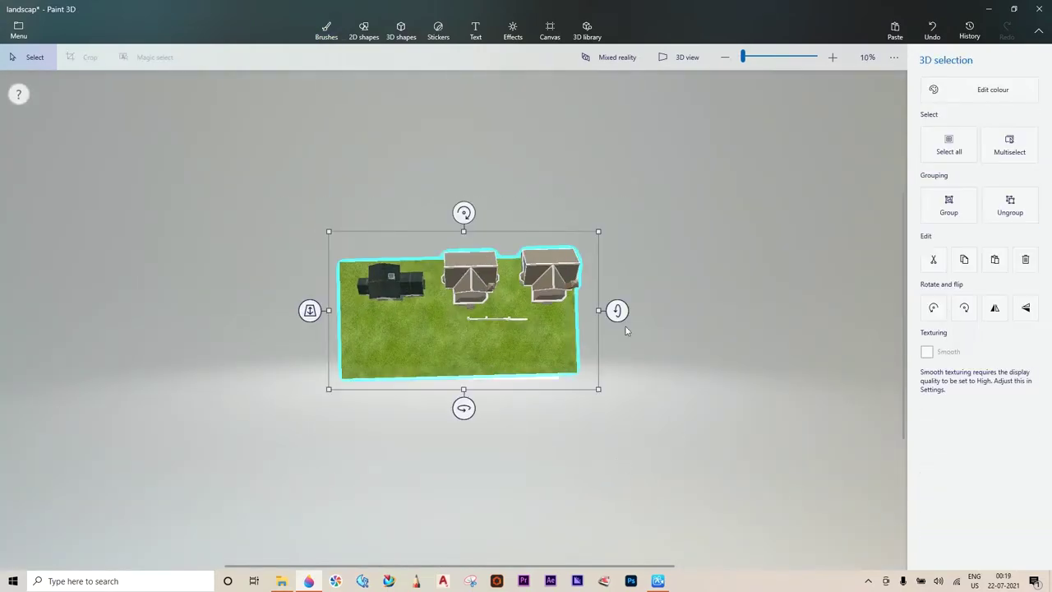
{"action": "left_click_drag", "start_coordinate": [617, 308], "coordinate": [581, 148]}
{"action": "scroll", "coordinate": [580, 148], "scroll_direction": "up", "scroll_amount": 3}
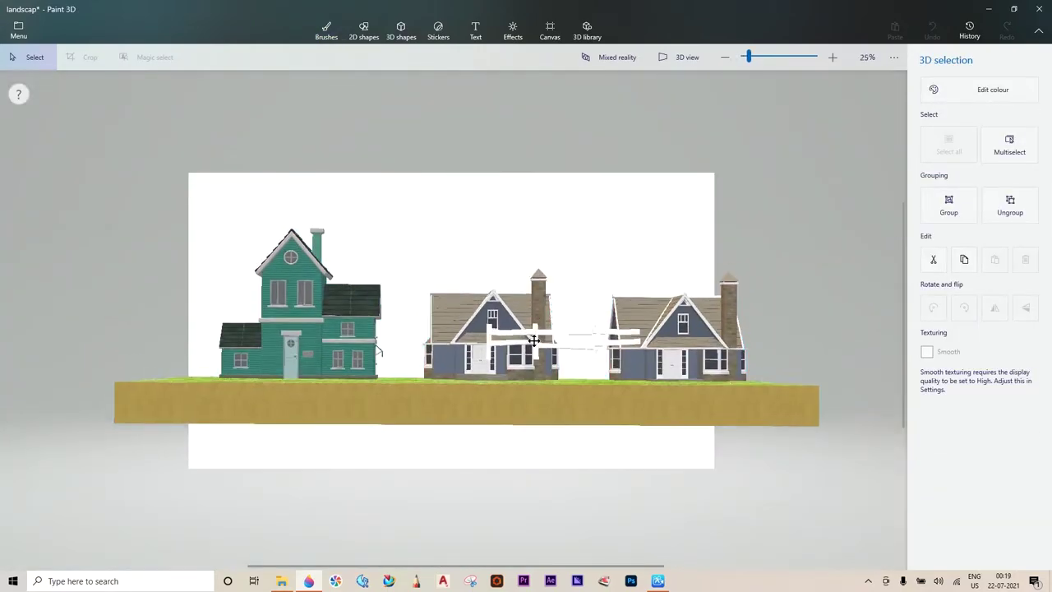
{"action": "left_click", "coordinate": [143, 201]}
{"action": "left_click", "coordinate": [773, 374]}
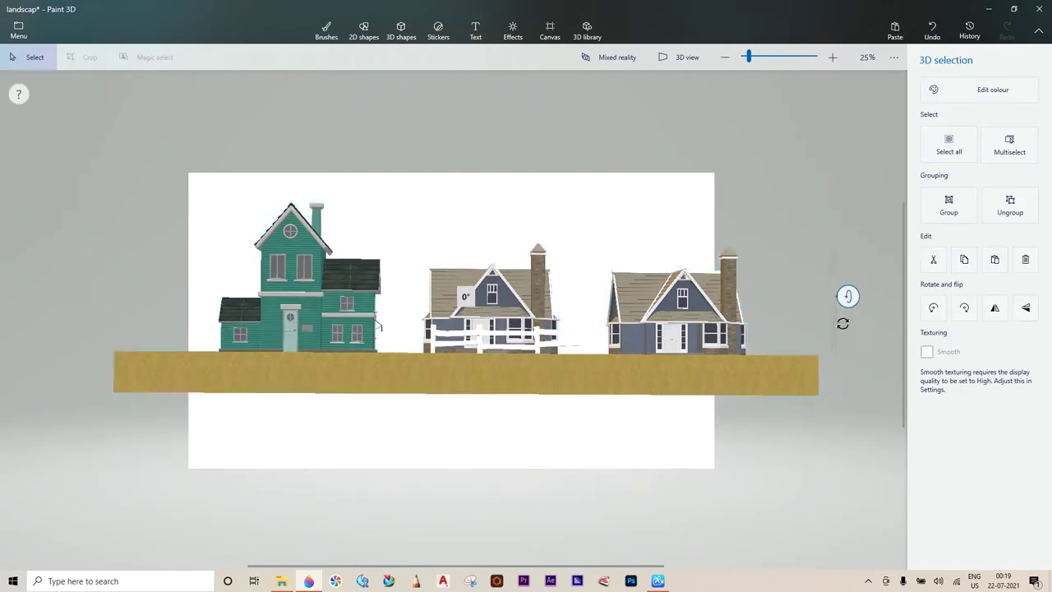
{"action": "left_click_drag", "start_coordinate": [846, 306], "coordinate": [809, 382]}
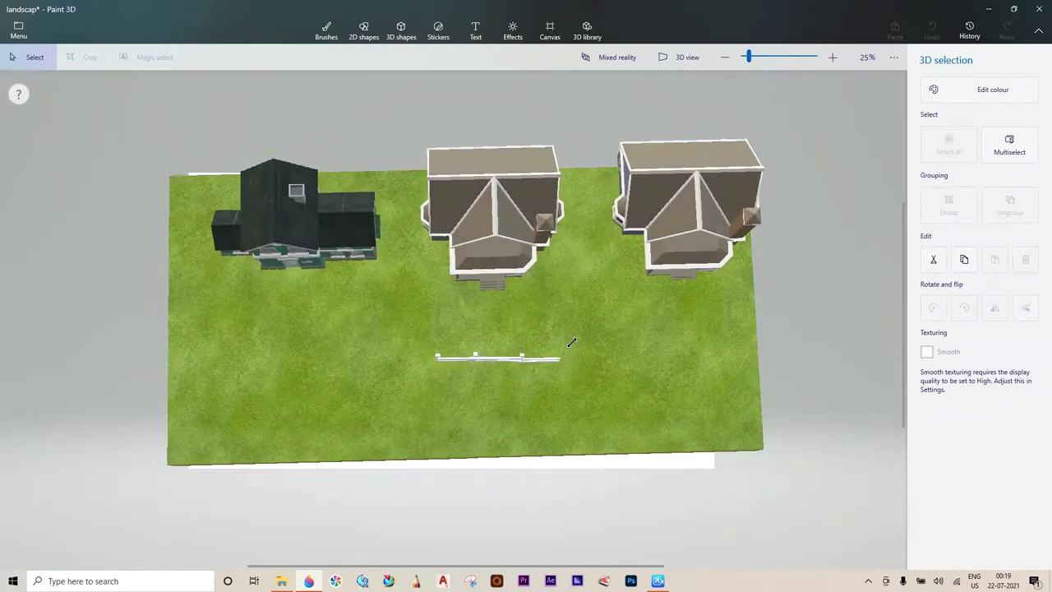
{"action": "left_click", "coordinate": [602, 406]}
{"action": "left_click", "coordinate": [125, 112]}
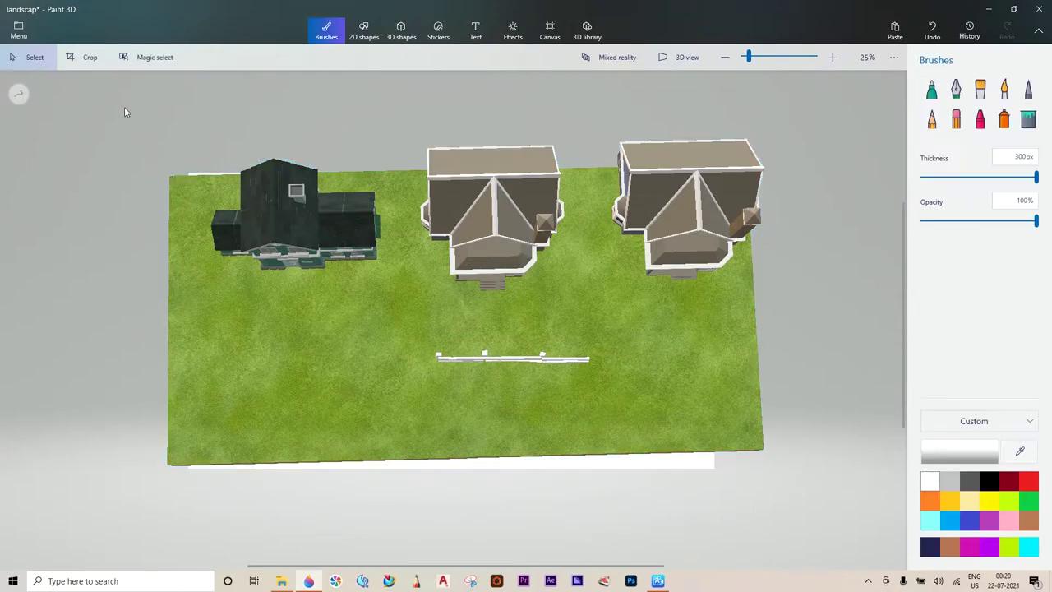
{"action": "left_click", "coordinate": [739, 428]}
{"action": "left_click_drag", "start_coordinate": [813, 246], "coordinate": [756, 106]}
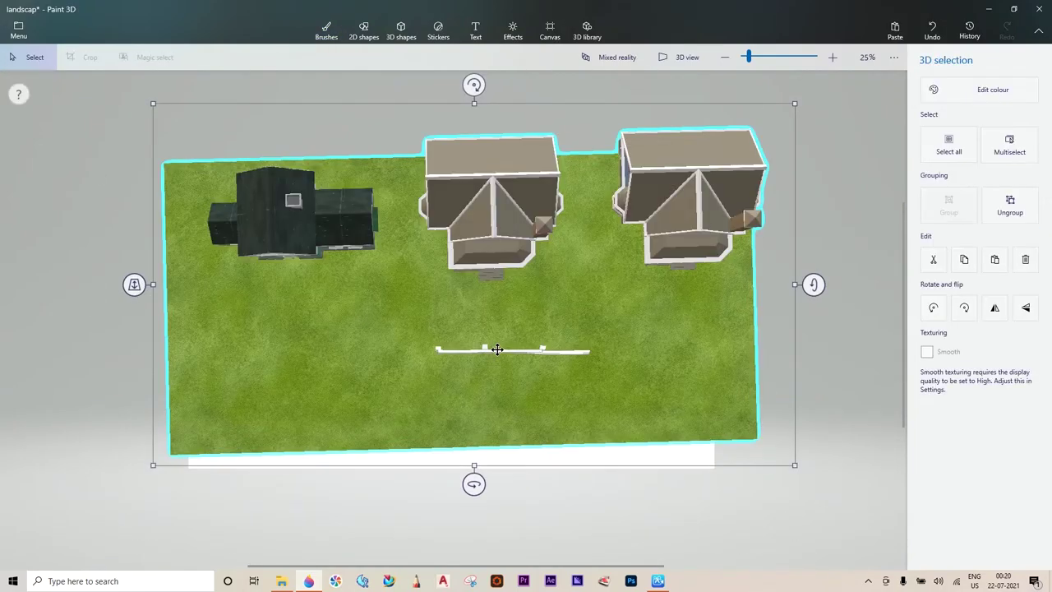
- Paste a fence copy, move it toward the lawn's left edge, and shift the other fence left
{"action": "right_click", "coordinate": [438, 353]}
{"action": "left_click", "coordinate": [387, 165]}
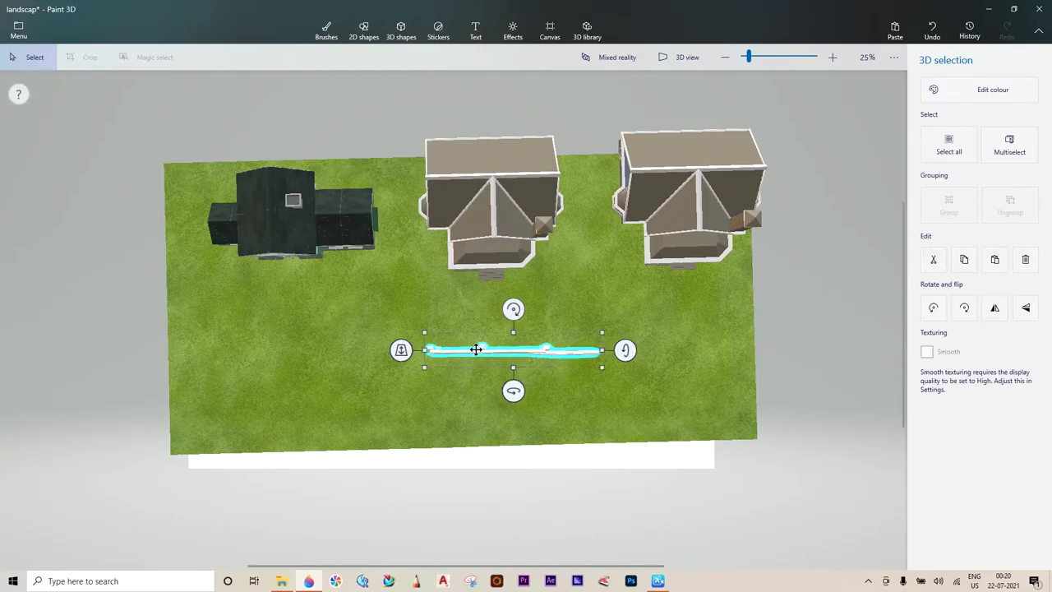
{"action": "right_click", "coordinate": [380, 120]}
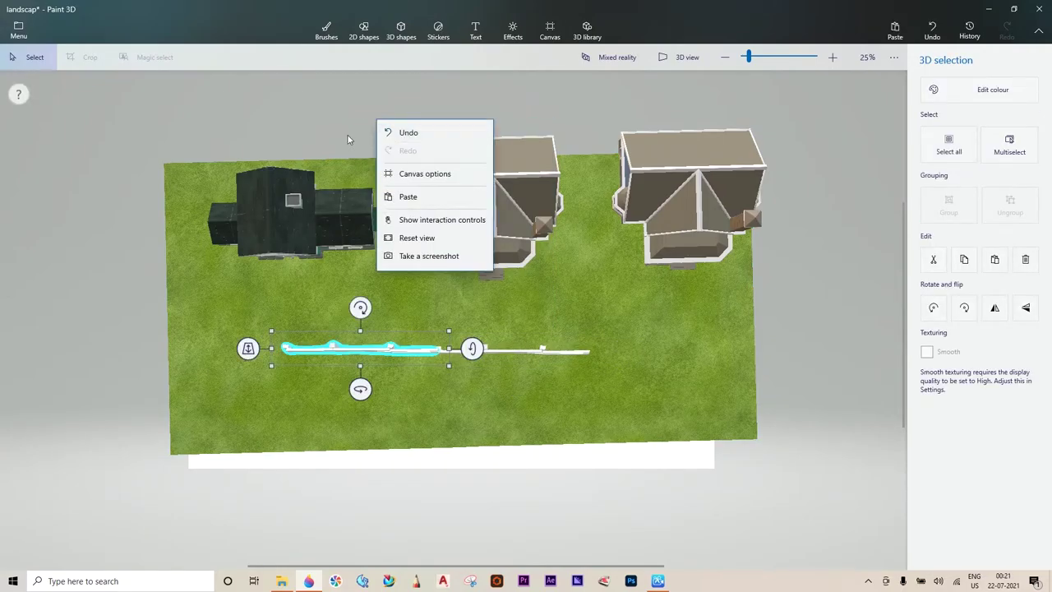
{"action": "left_click", "coordinate": [100, 211]}
{"action": "left_click_drag", "start_coordinate": [333, 349], "coordinate": [214, 332]}
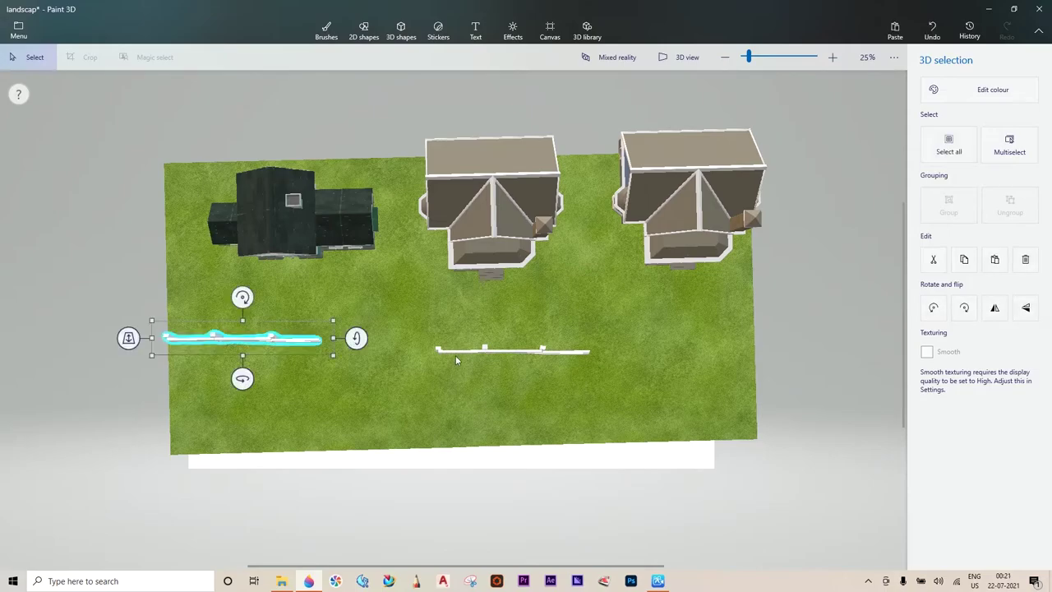
{"action": "left_click", "coordinate": [456, 355]}
{"action": "left_click_drag", "start_coordinate": [485, 350], "coordinate": [374, 343]}
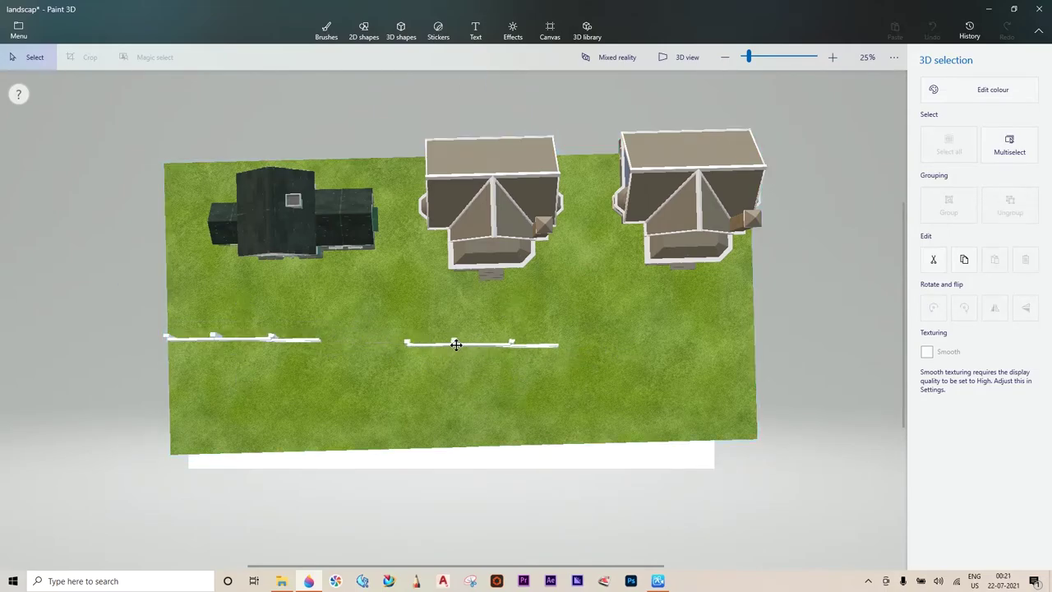
{"action": "left_click", "coordinate": [465, 343]}
- Copy another fence section to the lawn's right side and join it with the middle fence
{"action": "left_click", "coordinate": [251, 337]}
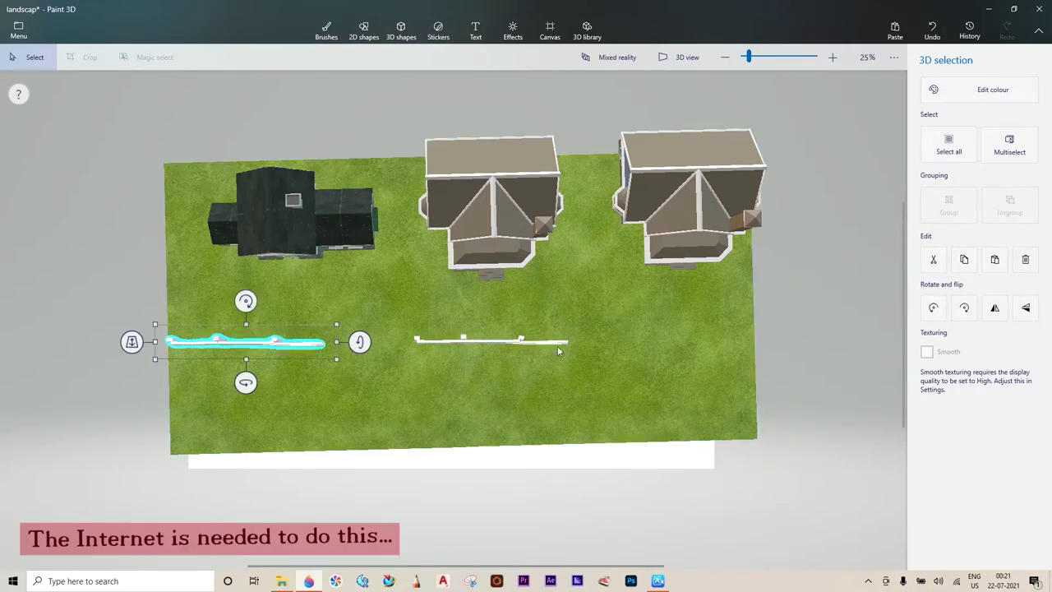
{"action": "right_click", "coordinate": [535, 340]}
{"action": "left_click", "coordinate": [582, 183]}
{"action": "right_click", "coordinate": [380, 339]}
{"action": "left_click", "coordinate": [436, 230]}
{"action": "left_click_drag", "start_coordinate": [488, 340], "coordinate": [674, 339]}
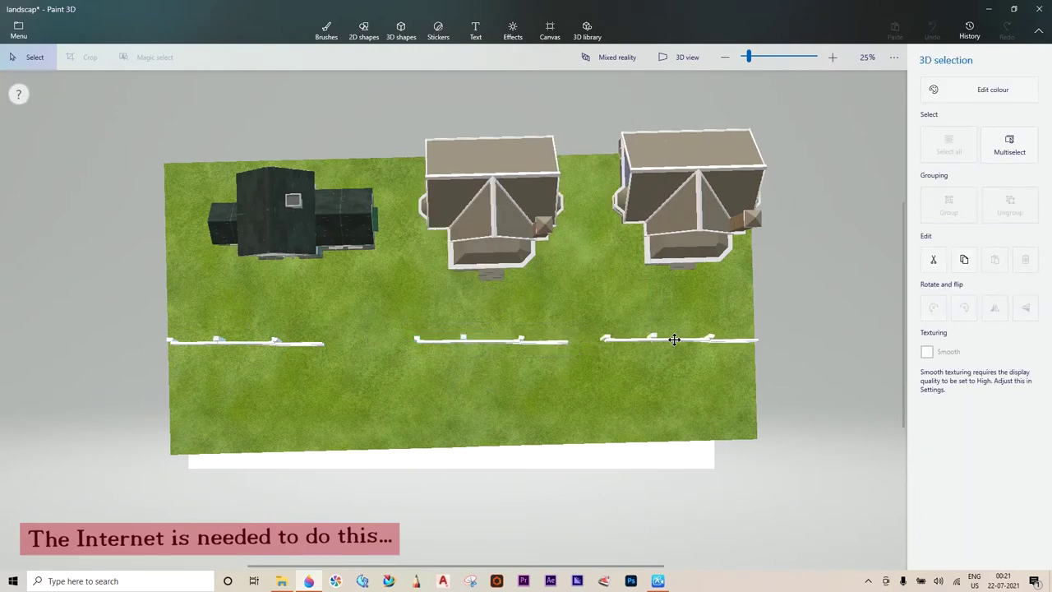
{"action": "left_click", "coordinate": [674, 340]}
{"action": "left_click", "coordinate": [679, 340]}
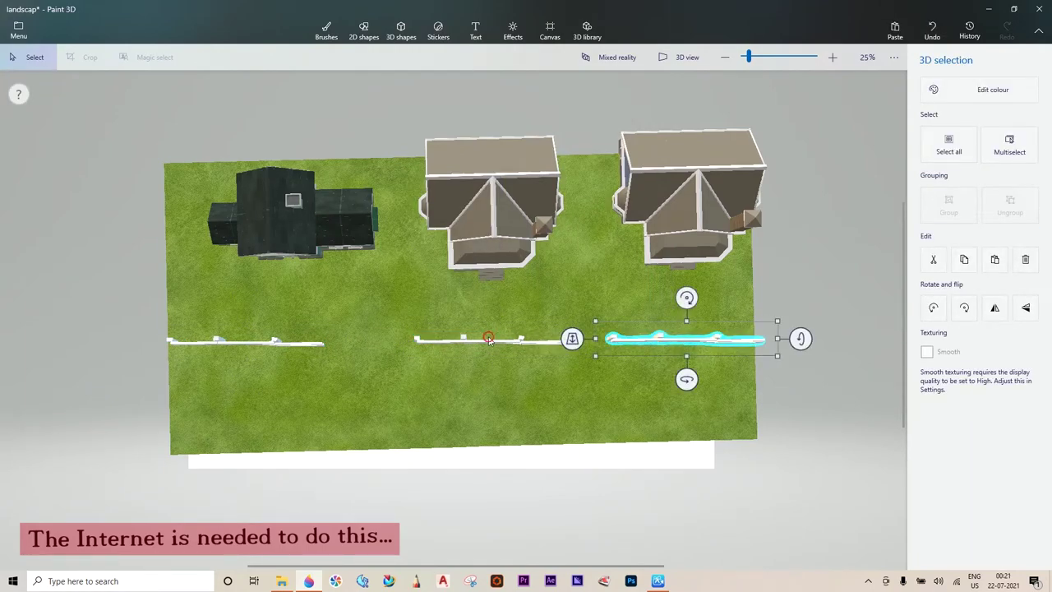
{"action": "left_click", "coordinate": [490, 341]}
{"action": "left_click_drag", "start_coordinate": [490, 342], "coordinate": [489, 342]}
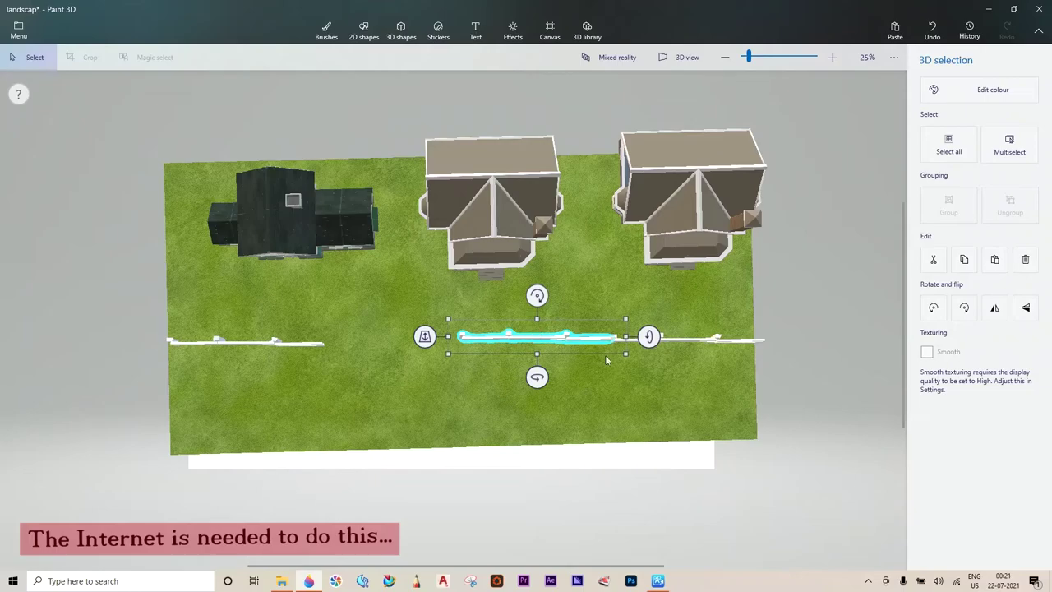
{"action": "mouse_move", "coordinate": [606, 360]}
{"action": "left_mouse_down"}
{"action": "mouse_move", "coordinate": [615, 341]}
{"action": "mouse_move", "coordinate": [662, 341]}
{"action": "left_mouse_up"}
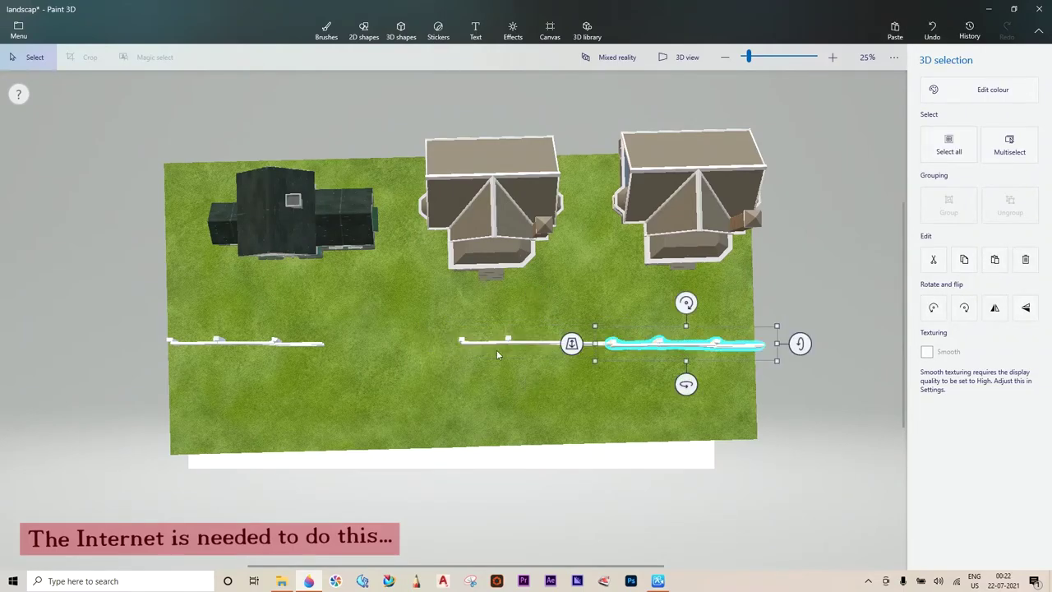
- Select every object in the scene together
{"action": "left_click", "coordinate": [497, 355]}
{"action": "key", "text": "ctrl+a"}
{"action": "left_click_drag", "start_coordinate": [99, 122], "coordinate": [799, 488]}
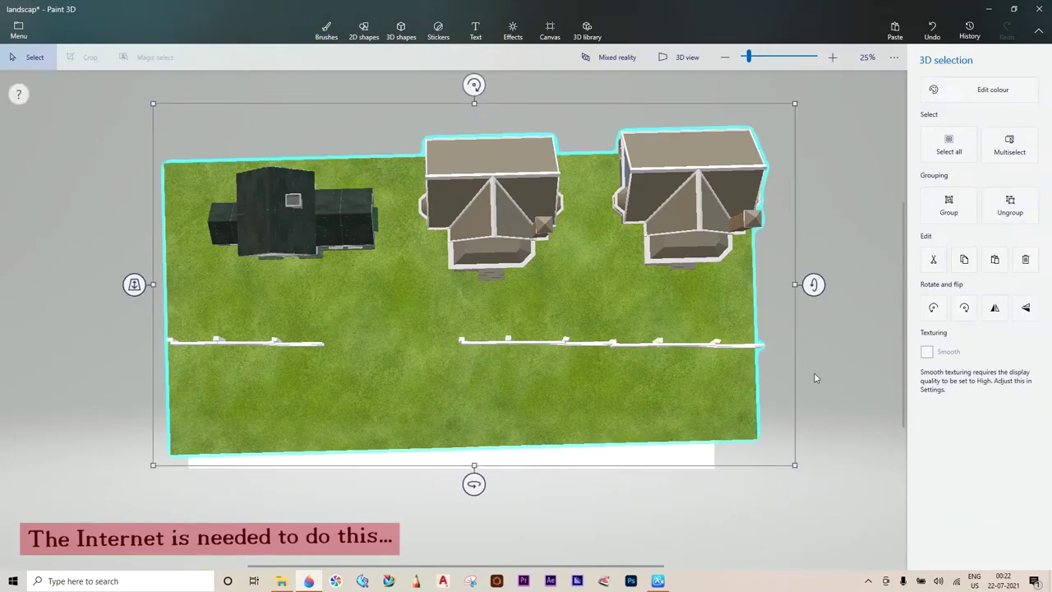
- Draw a white soft-edge 3D doodle strip along the lawn's front edge, below the fences
{"action": "mouse_move", "coordinate": [813, 285]}
{"action": "left_mouse_down"}
{"action": "mouse_move", "coordinate": [745, 246]}
{"action": "mouse_move", "coordinate": [740, 298]}
{"action": "mouse_move", "coordinate": [737, 286]}
{"action": "left_mouse_up"}
{"action": "key", "text": "Escape"}
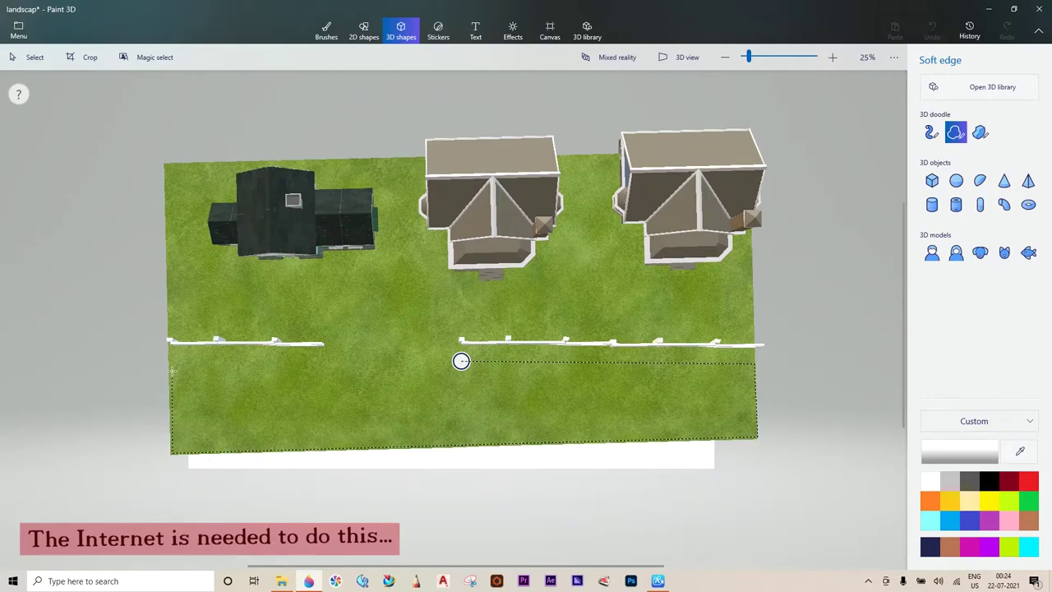
{"action": "left_click", "coordinate": [461, 361]}
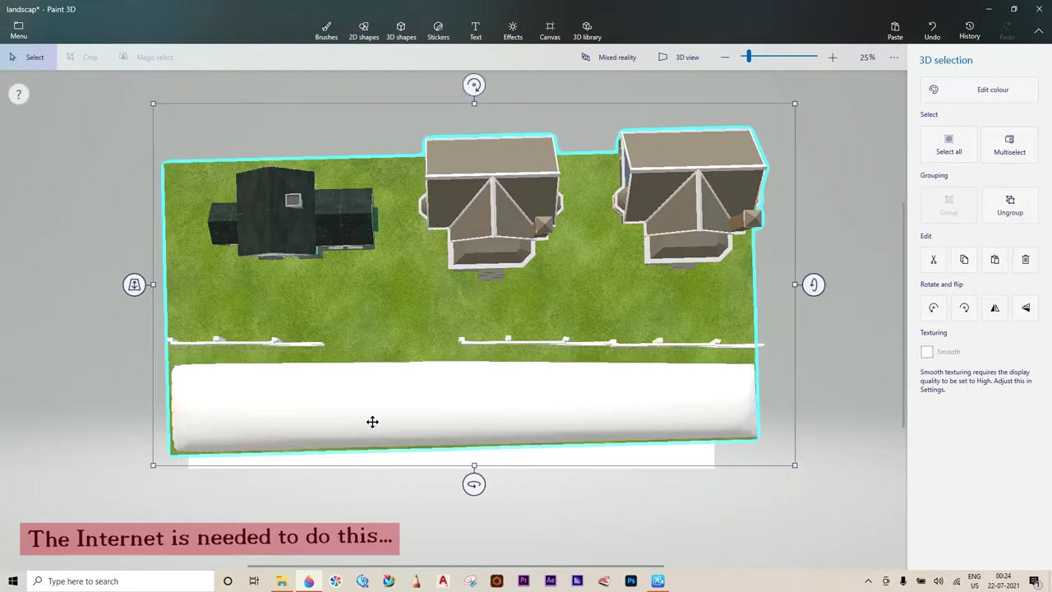
- Tilt the whole scene back to normal perspective and line up the white road strip
{"action": "left_click_drag", "start_coordinate": [134, 162], "coordinate": [850, 461]}
{"action": "left_click_drag", "start_coordinate": [811, 285], "coordinate": [812, 164]}
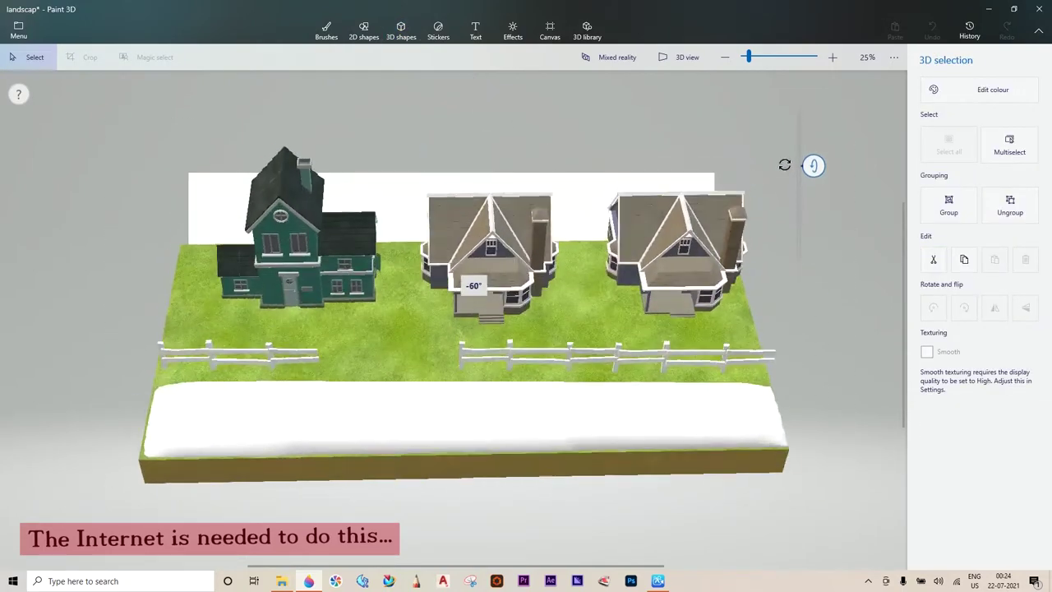
{"action": "left_click", "coordinate": [458, 404]}
{"action": "left_click_drag", "start_coordinate": [839, 414], "coordinate": [833, 378]}
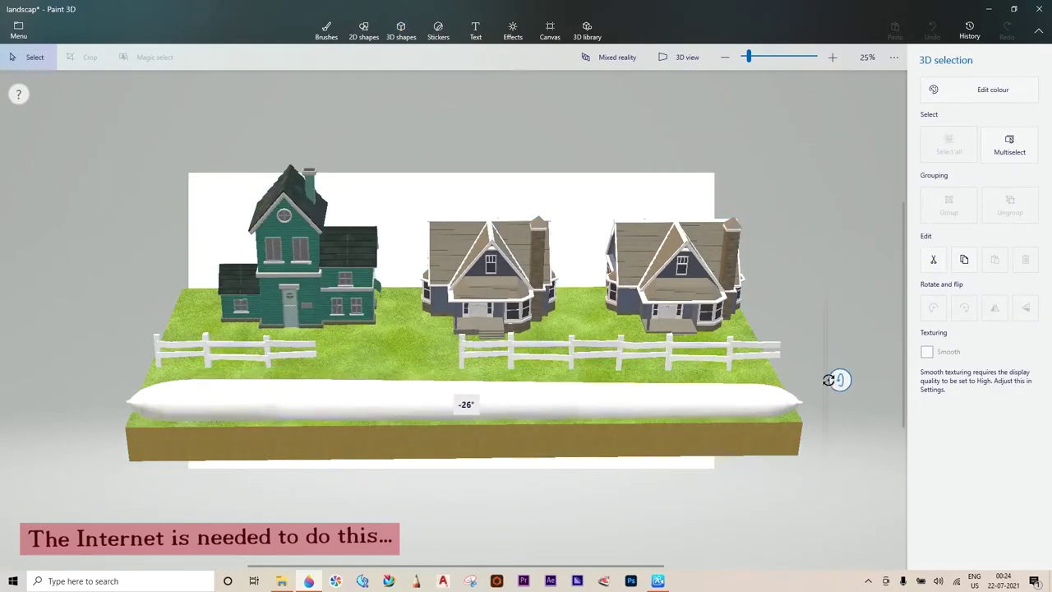
{"action": "key", "text": "Escape"}
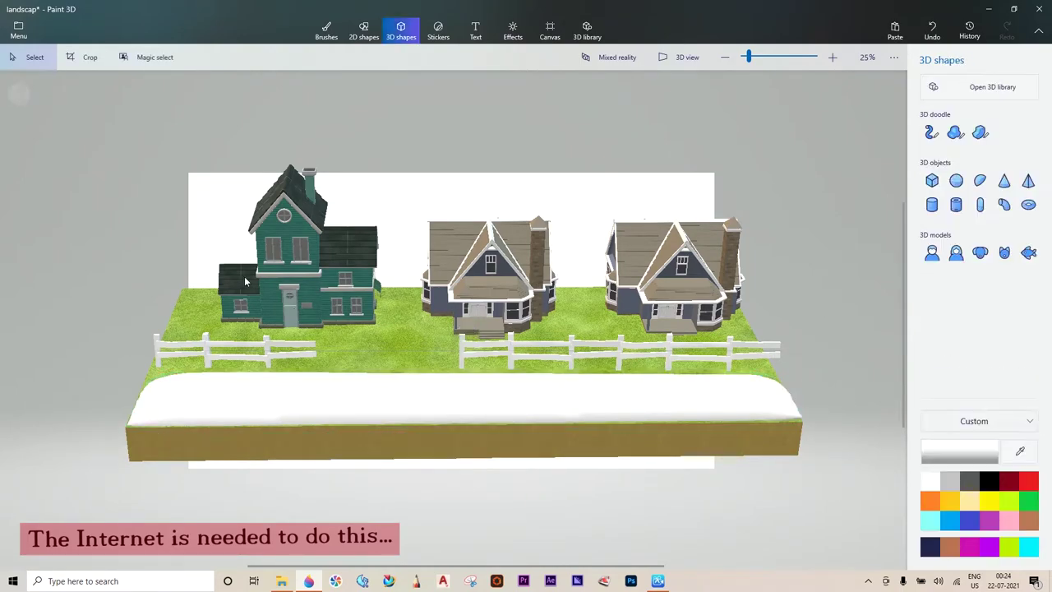
- Rotate the entire scene so it lies flat with the road facing straight up
{"action": "key", "text": "ctrl+a"}
{"action": "left_click_drag", "start_coordinate": [838, 307], "coordinate": [804, 198]}
{"action": "key", "text": "ctrl+z"}
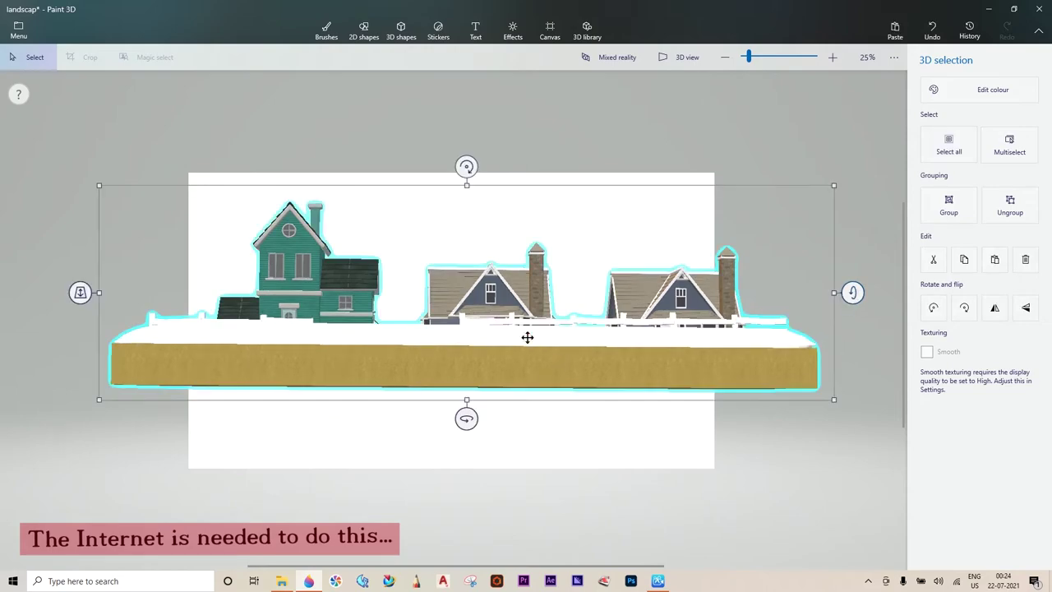
{"action": "left_click_drag", "start_coordinate": [70, 156], "coordinate": [864, 478]}
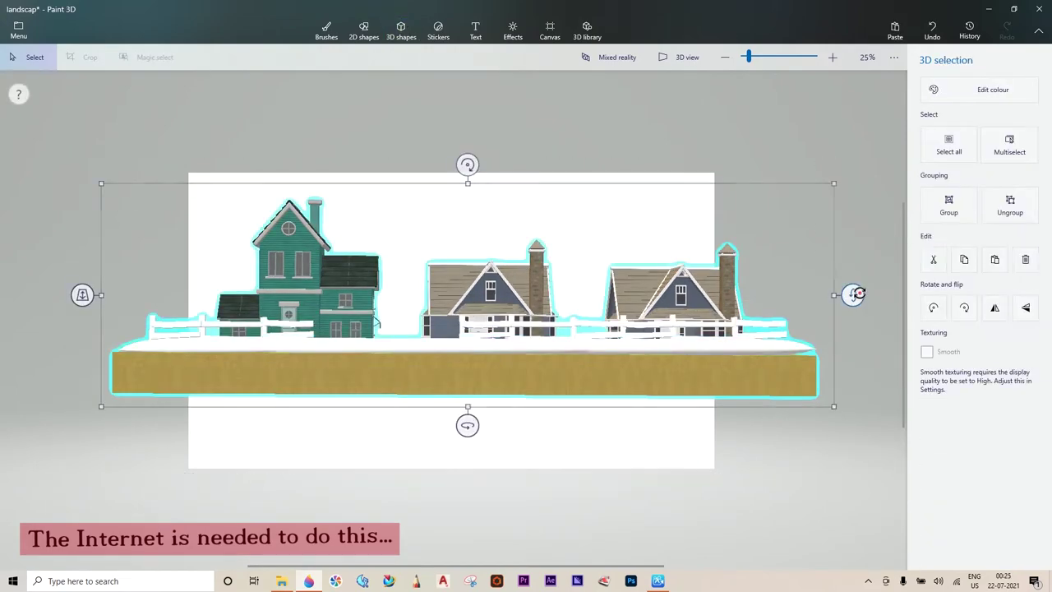
{"action": "left_click_drag", "start_coordinate": [857, 296], "coordinate": [853, 530]}
{"action": "left_click_drag", "start_coordinate": [813, 284], "coordinate": [782, 291]}
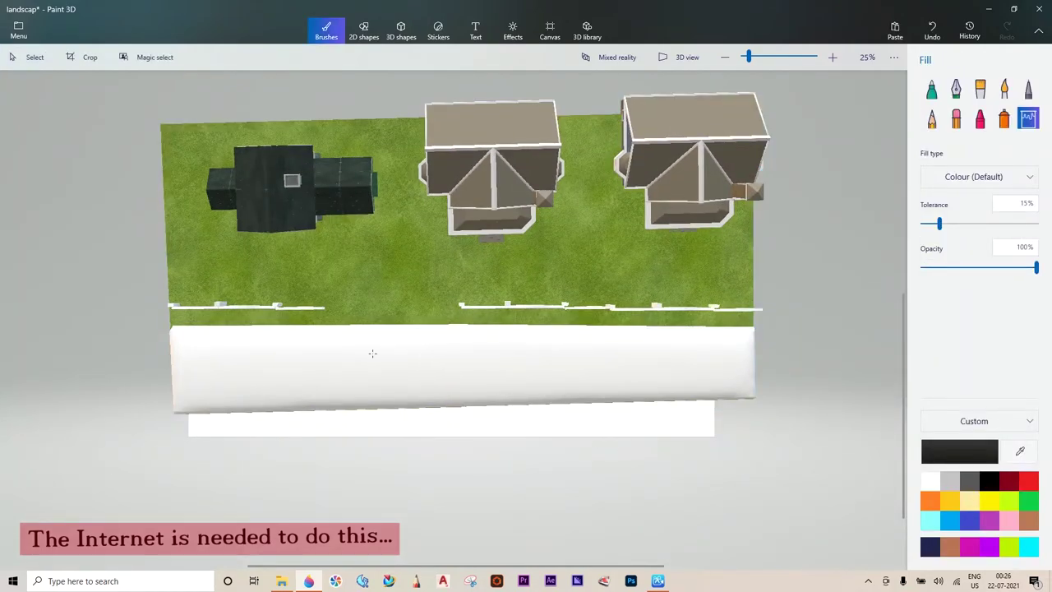
- Fill the road strip dark grey, then paint white marker dashes along it to the left end
{"action": "left_click", "coordinate": [421, 357]}
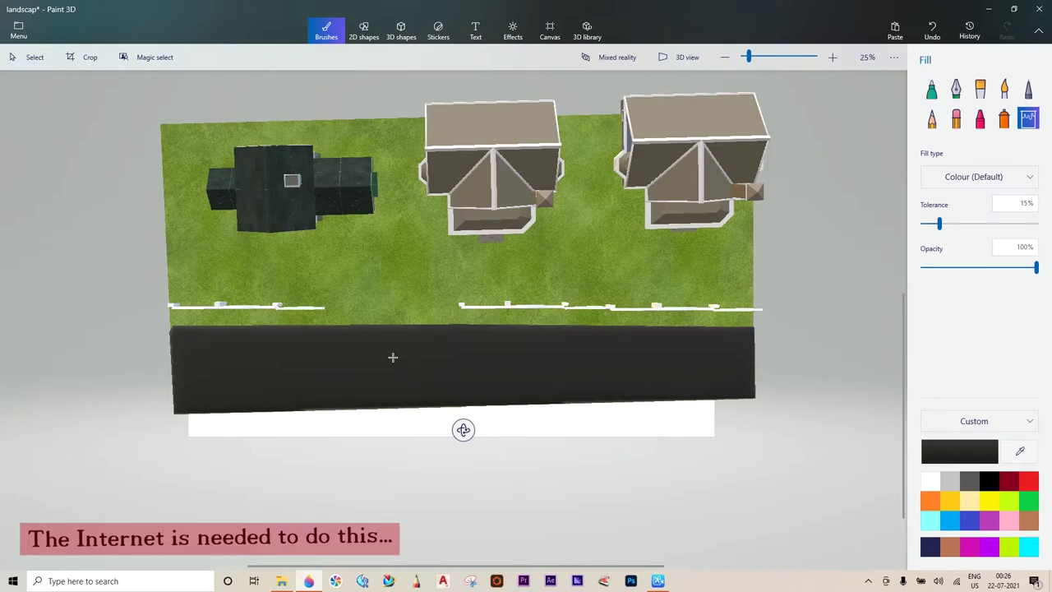
{"action": "left_click", "coordinate": [931, 88]}
{"action": "left_click", "coordinate": [930, 480]}
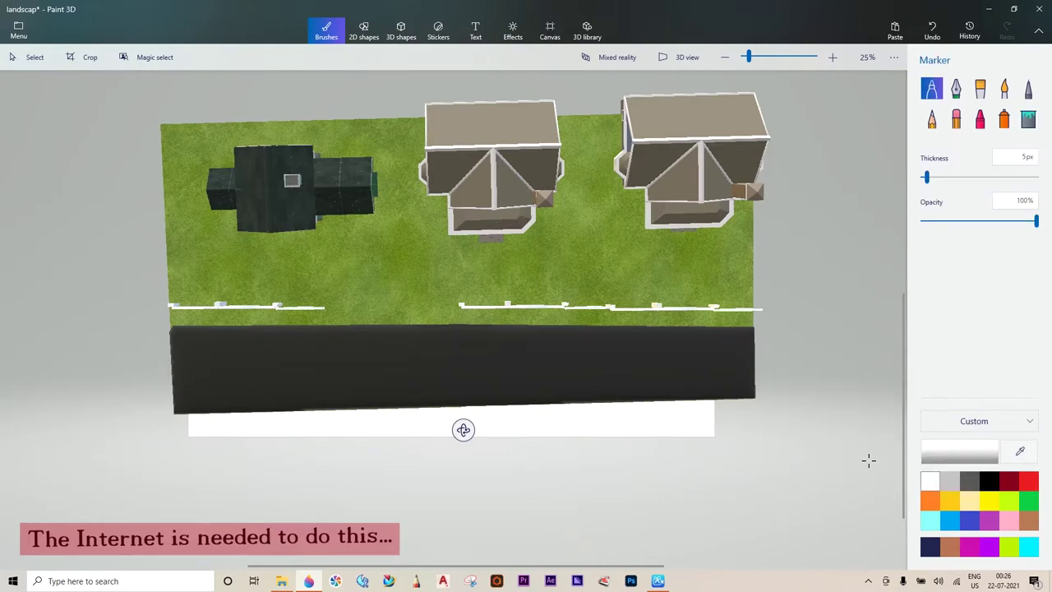
{"action": "scroll", "coordinate": [701, 346], "scroll_direction": "up", "scroll_amount": 3}
{"action": "left_click_drag", "start_coordinate": [787, 344], "coordinate": [752, 344]}
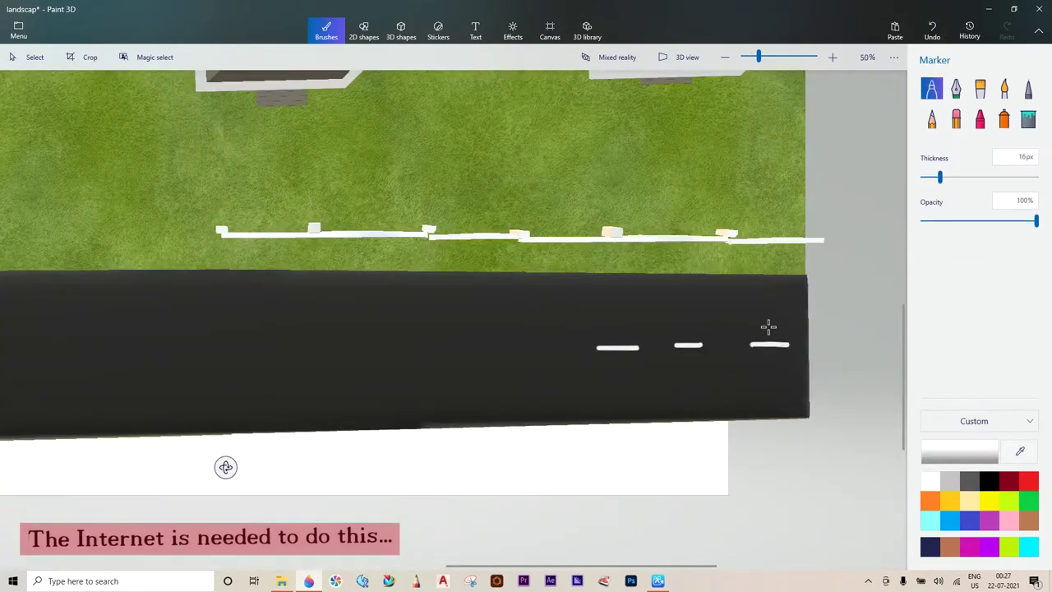
{"action": "scroll", "coordinate": [769, 327], "scroll_direction": "down", "scroll_amount": 3}
{"action": "scroll", "coordinate": [637, 355], "scroll_direction": "up", "scroll_amount": 1}
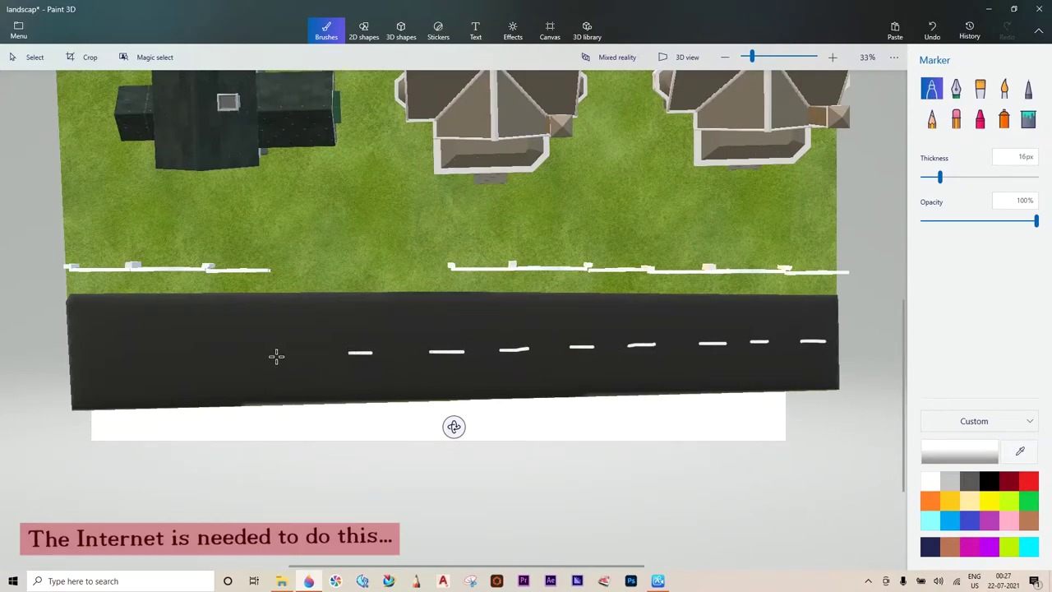
{"action": "left_click_drag", "start_coordinate": [92, 354], "coordinate": [134, 354]}
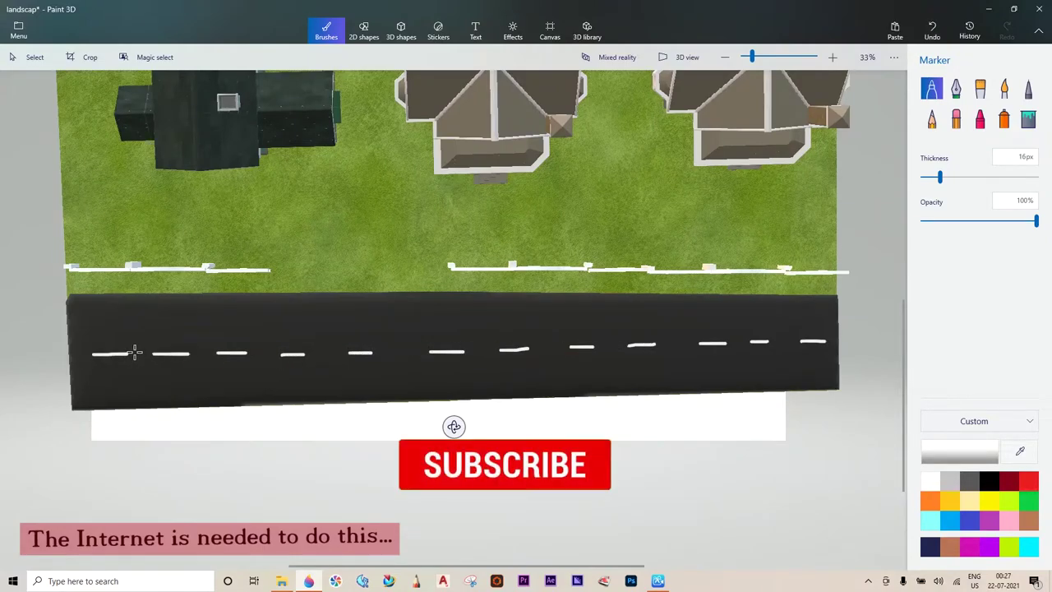
- Select the whole scene and rotate it slightly
{"action": "key", "text": "ctrl+a"}
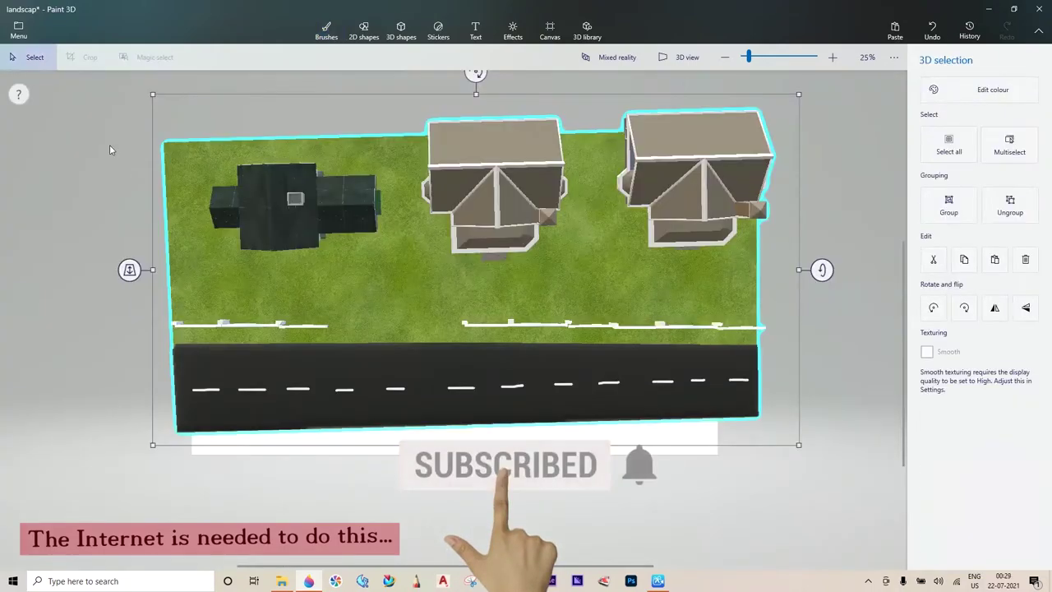
{"action": "mouse_move", "coordinate": [117, 115]}
{"action": "left_mouse_down"}
{"action": "mouse_move", "coordinate": [762, 463]}
{"action": "mouse_move", "coordinate": [804, 414]}
{"action": "left_mouse_up"}
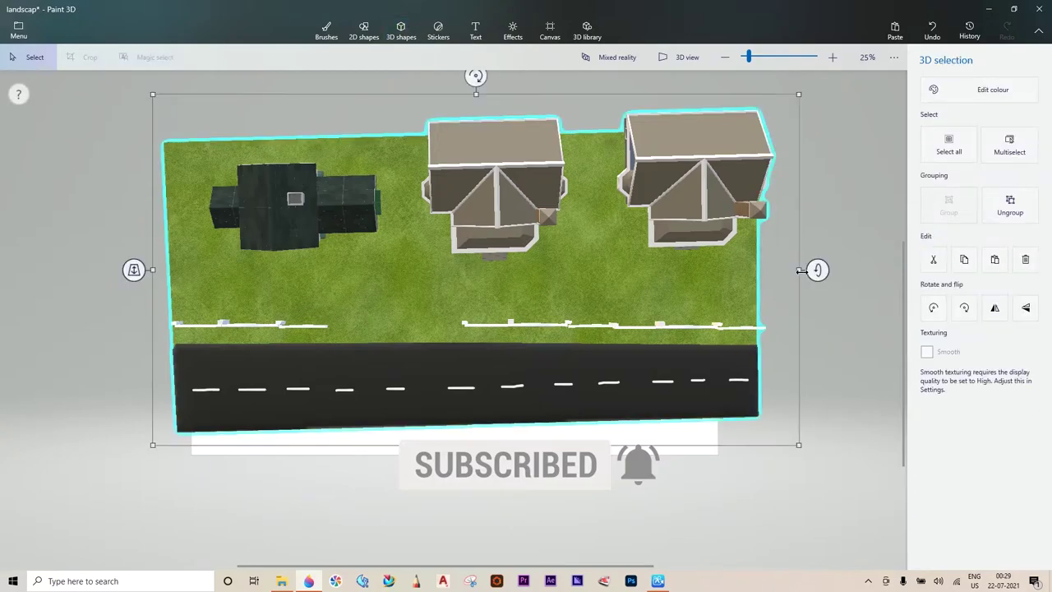
{"action": "mouse_move", "coordinate": [817, 270]}
{"action": "left_mouse_down"}
{"action": "mouse_move", "coordinate": [753, 89]}
{"action": "mouse_move", "coordinate": [748, 245]}
{"action": "left_mouse_up"}
- Insert the Birch Tree model, set it on the lawn and enlarge it from a front view
{"action": "scroll", "coordinate": [822, 317], "scroll_direction": "up", "scroll_amount": 2}
{"action": "left_click", "coordinate": [822, 318]}
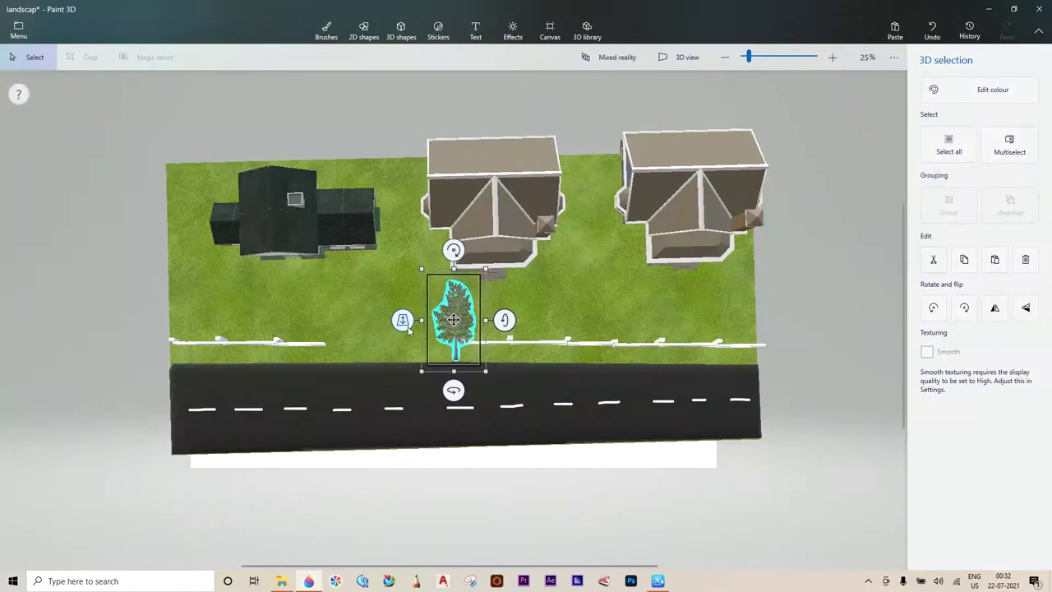
{"action": "left_click_drag", "start_coordinate": [402, 316], "coordinate": [415, 347]}
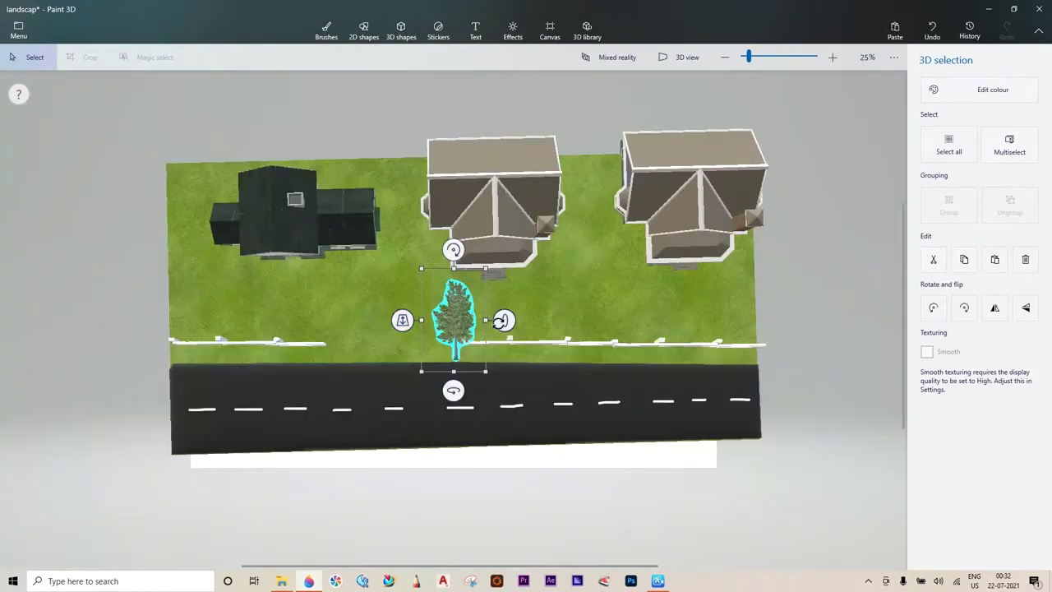
{"action": "left_click_drag", "start_coordinate": [505, 318], "coordinate": [505, 362]}
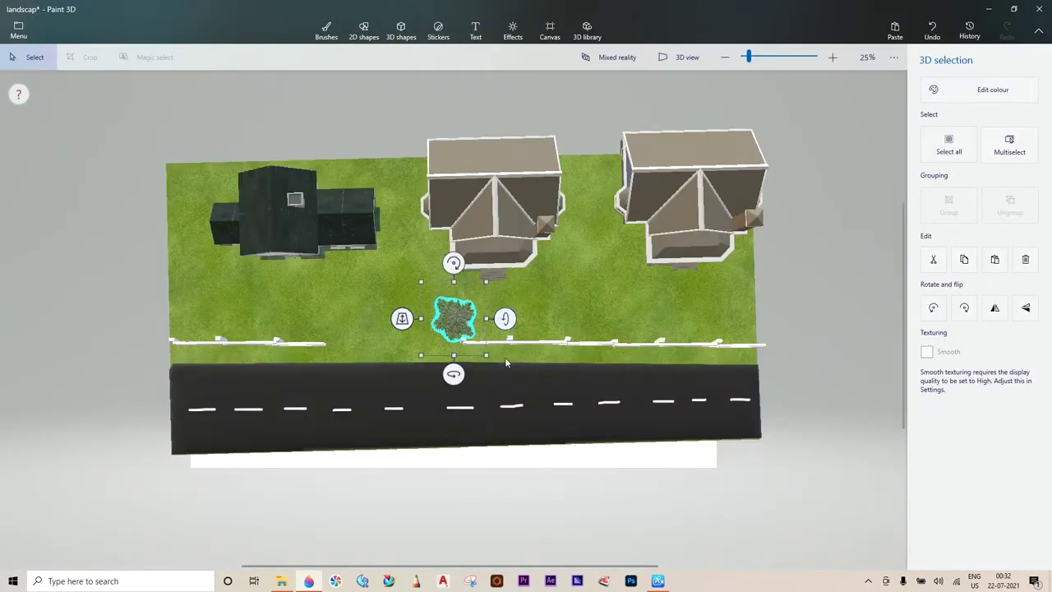
{"action": "left_click_drag", "start_coordinate": [156, 105], "coordinate": [808, 477]}
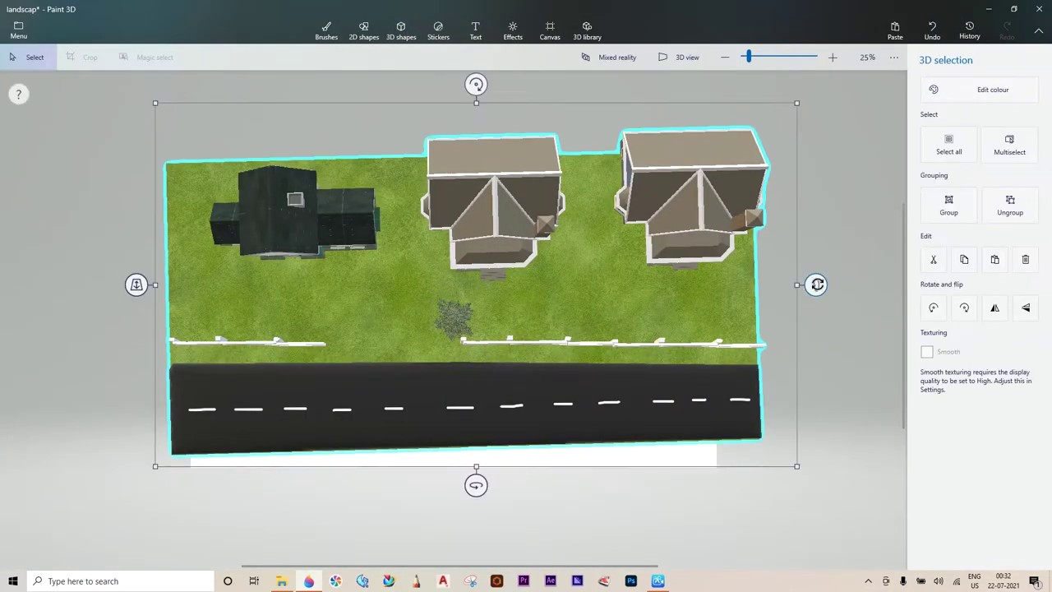
{"action": "left_click_drag", "start_coordinate": [815, 281], "coordinate": [761, 80]}
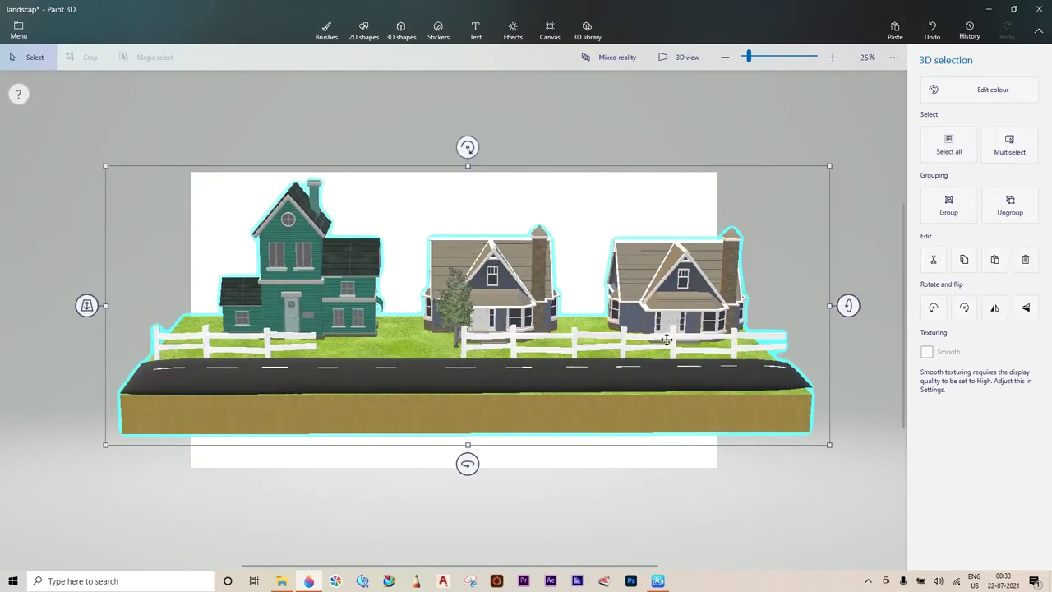
{"action": "left_click_drag", "start_coordinate": [848, 305], "coordinate": [841, 315]}
{"action": "left_click", "coordinate": [452, 304]}
{"action": "left_click_drag", "start_coordinate": [428, 272], "coordinate": [492, 172]}
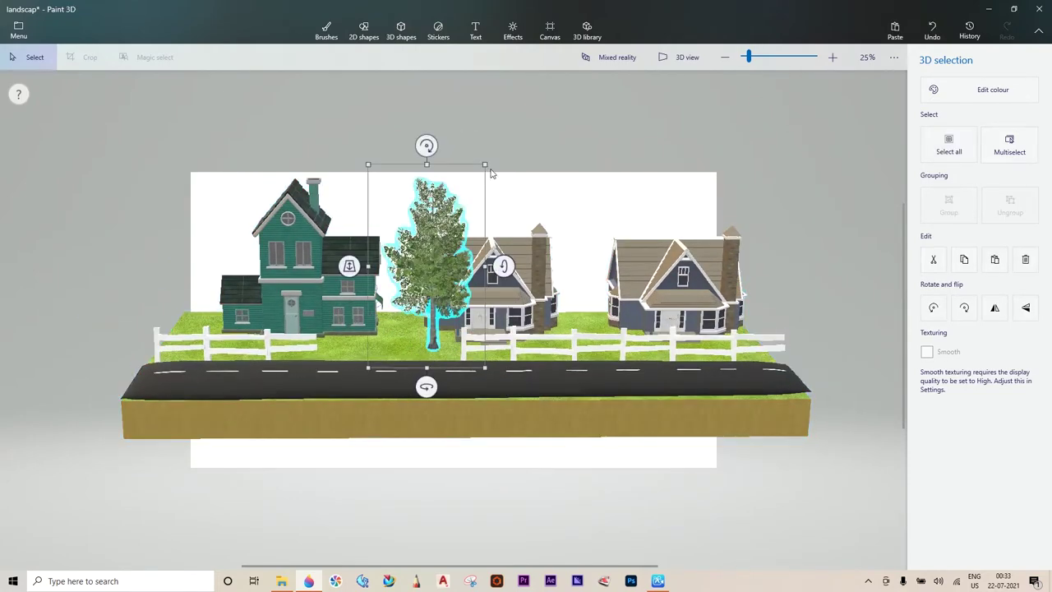
{"action": "left_click", "coordinate": [401, 31]}
- Move the tree to the lawn's top-left corner and tilt the scene back into perspective
{"action": "left_click_drag", "start_coordinate": [127, 121], "coordinate": [184, 162]}
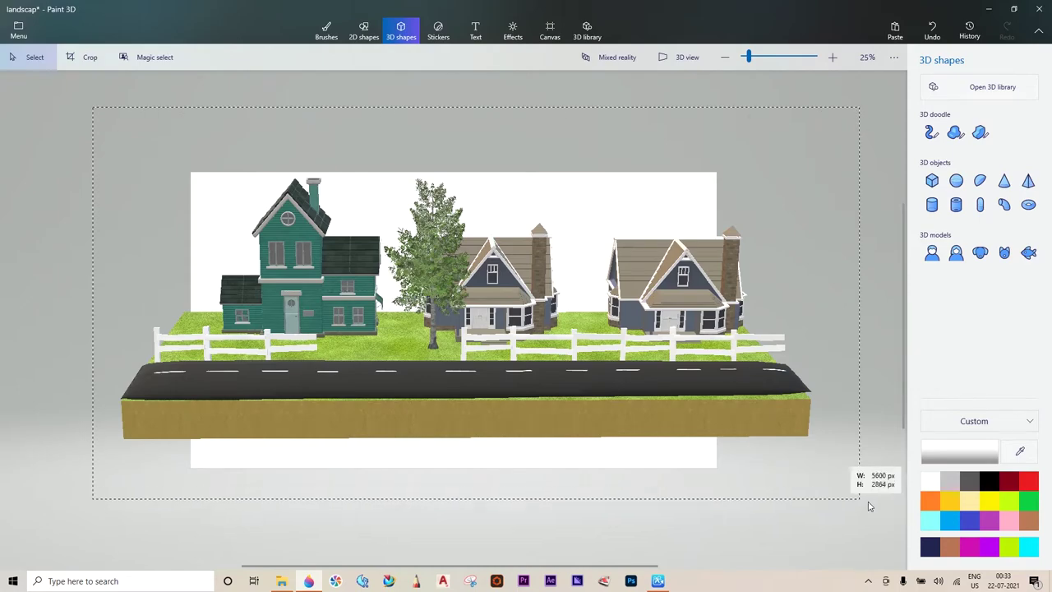
{"action": "left_click_drag", "start_coordinate": [869, 505], "coordinate": [863, 502]}
{"action": "mouse_move", "coordinate": [845, 305]}
{"action": "left_mouse_down"}
{"action": "mouse_move", "coordinate": [841, 547]}
{"action": "mouse_move", "coordinate": [812, 298]}
{"action": "left_mouse_up"}
{"action": "left_click_drag", "start_coordinate": [417, 280], "coordinate": [185, 173]}
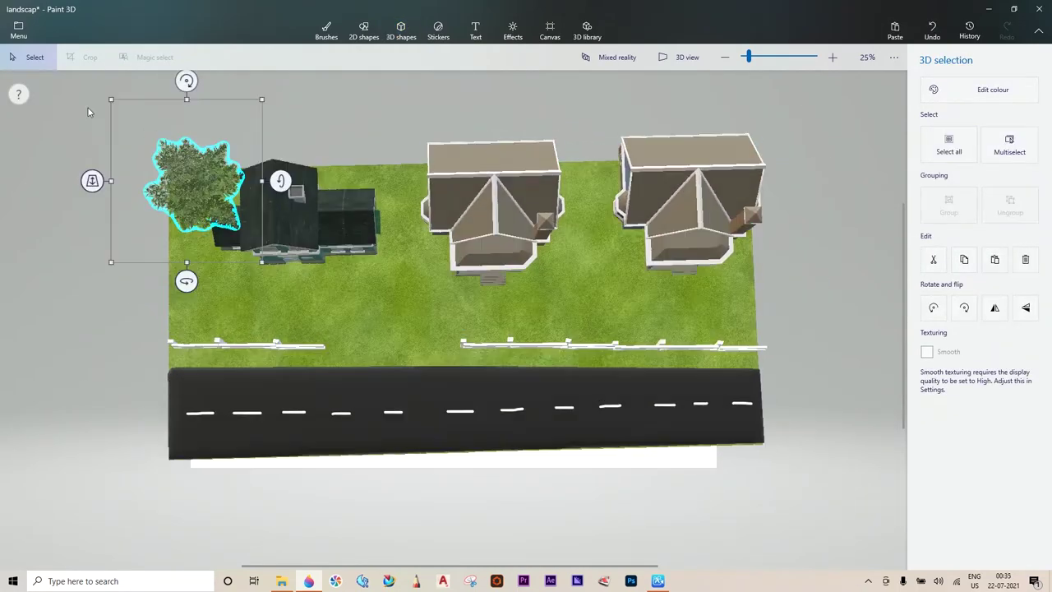
{"action": "left_click_drag", "start_coordinate": [89, 112], "coordinate": [814, 510]}
{"action": "left_click_drag", "start_coordinate": [830, 285], "coordinate": [809, 172]}
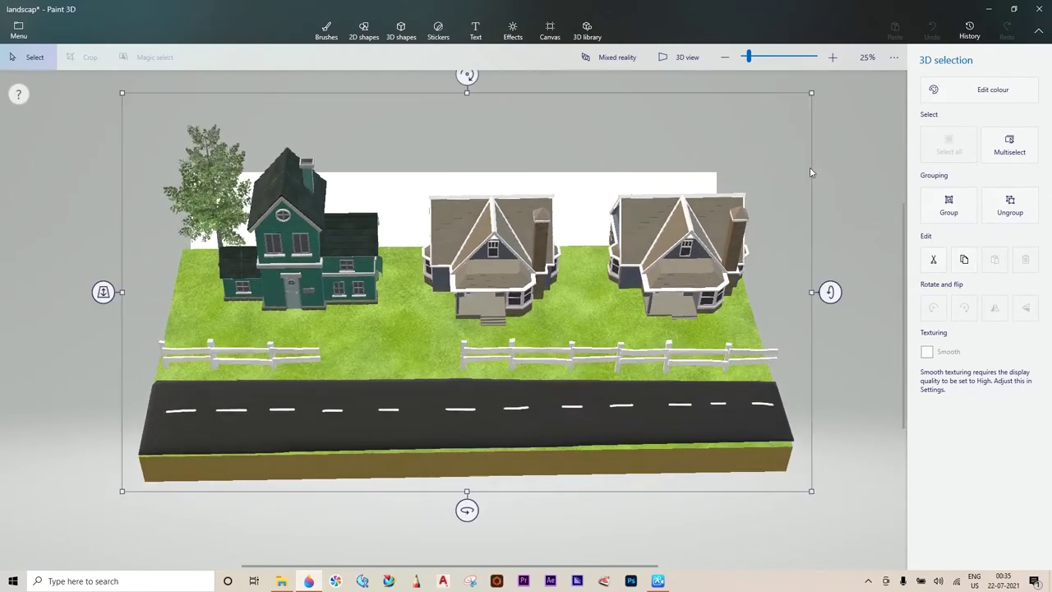
{"action": "left_click_drag", "start_coordinate": [830, 291], "coordinate": [827, 213]}
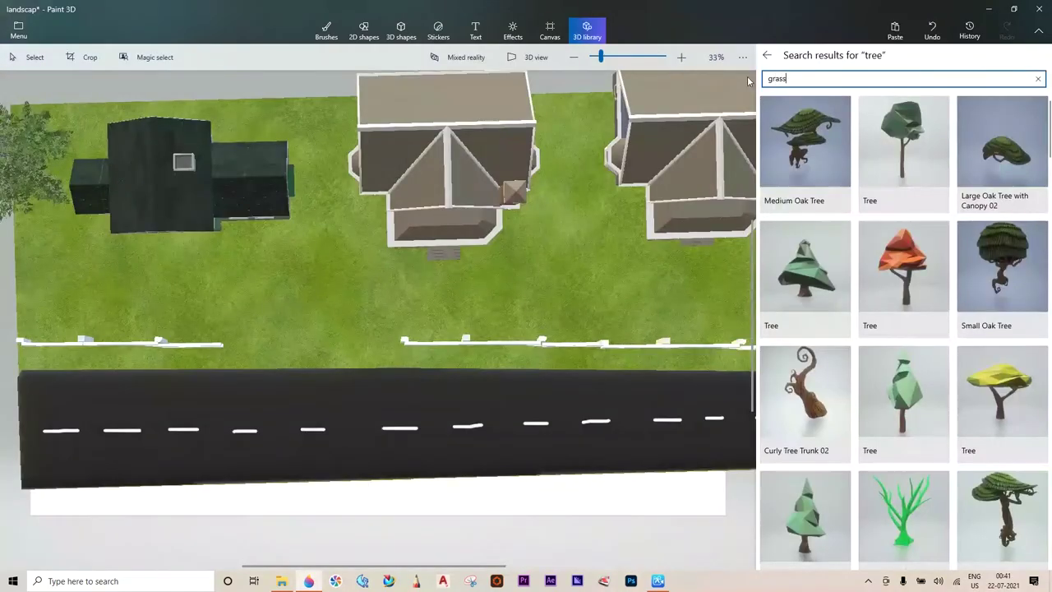
- Insert a Tuft of grass from the grass search, try placing it, then delete it
{"action": "key", "text": "Return"}
{"action": "scroll", "coordinate": [837, 399], "scroll_direction": "down", "scroll_amount": 2}
{"action": "scroll", "coordinate": [835, 399], "scroll_direction": "up", "scroll_amount": 2}
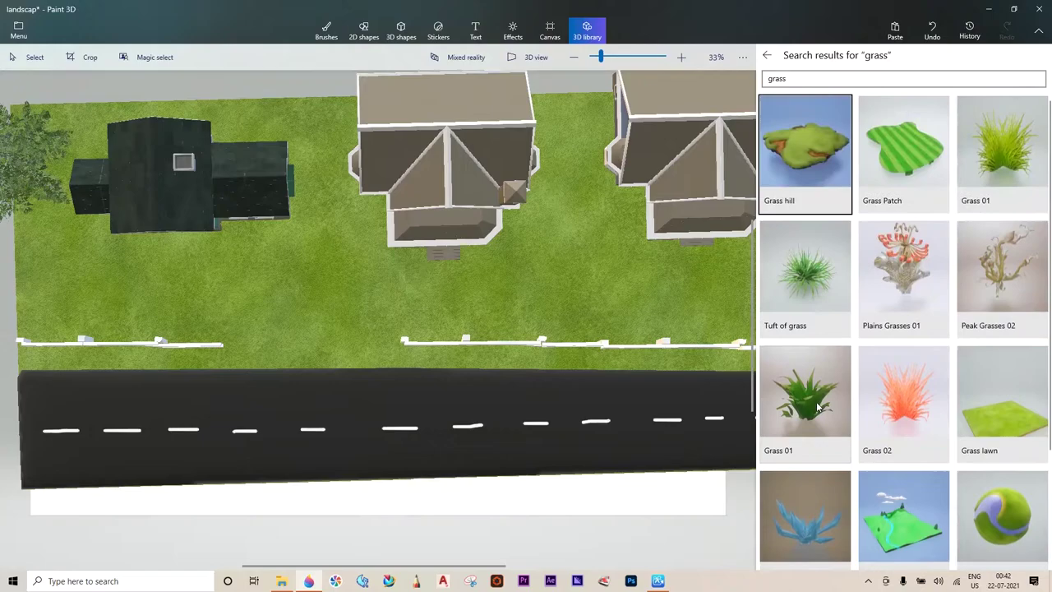
{"action": "left_click", "coordinate": [814, 271]}
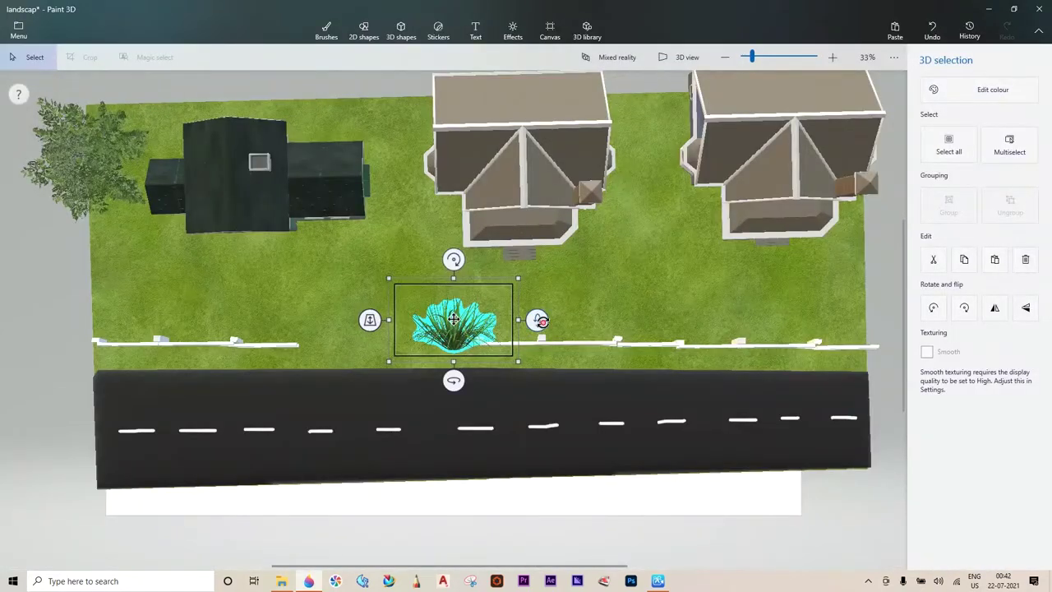
{"action": "left_click_drag", "start_coordinate": [537, 320], "coordinate": [536, 368]}
{"action": "left_click_drag", "start_coordinate": [448, 320], "coordinate": [346, 275]}
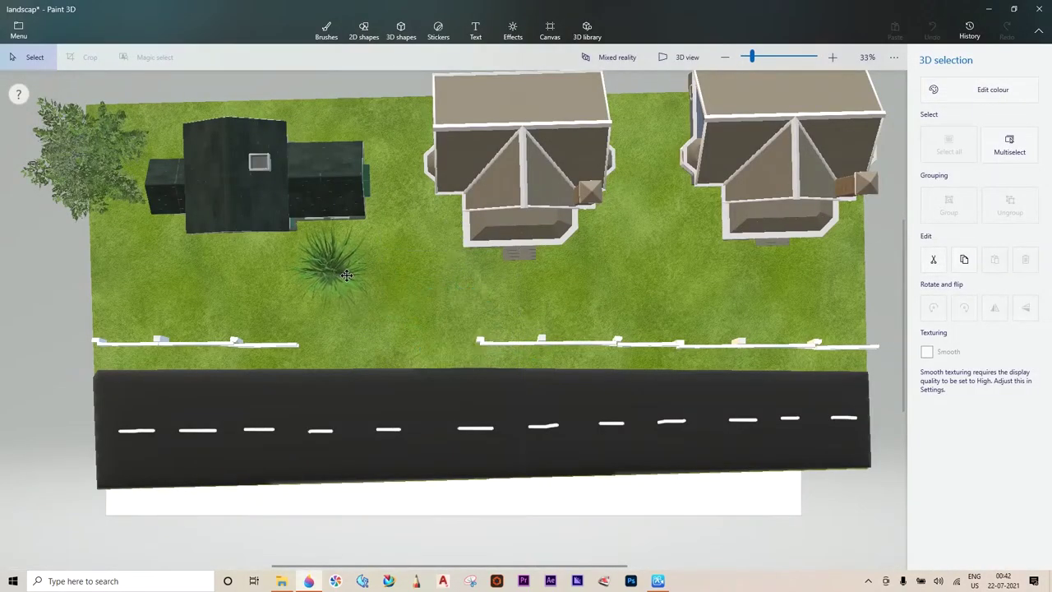
{"action": "right_click", "coordinate": [346, 276]}
{"action": "left_click", "coordinate": [364, 375]}
- Insert a new Tuft of grass from a 'grass' search, rotate it and place it near the fence
{"action": "left_click", "coordinate": [587, 31]}
{"action": "type", "text": "grass"}
{"action": "key", "text": "Return"}
{"action": "scroll", "coordinate": [836, 398], "scroll_direction": "down", "scroll_amount": 2}
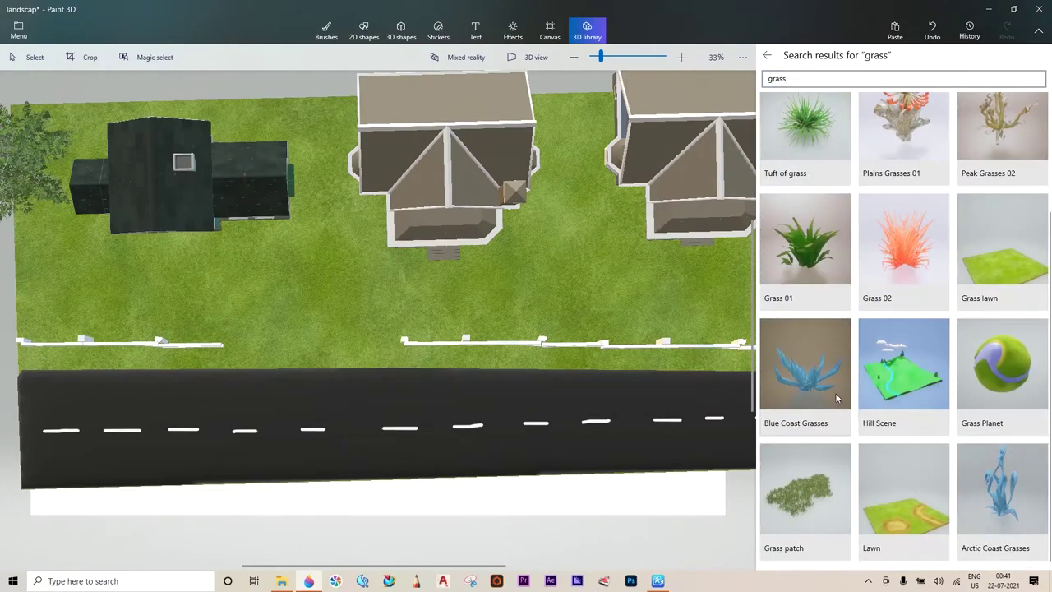
{"action": "scroll", "coordinate": [835, 393], "scroll_direction": "up", "scroll_amount": 2}
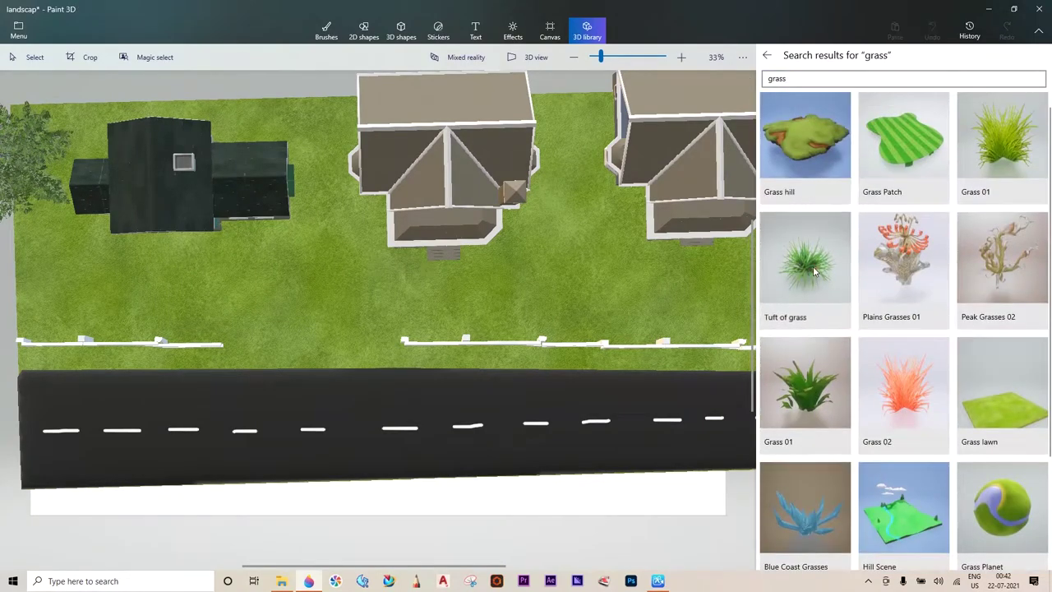
{"action": "left_click", "coordinate": [814, 272]}
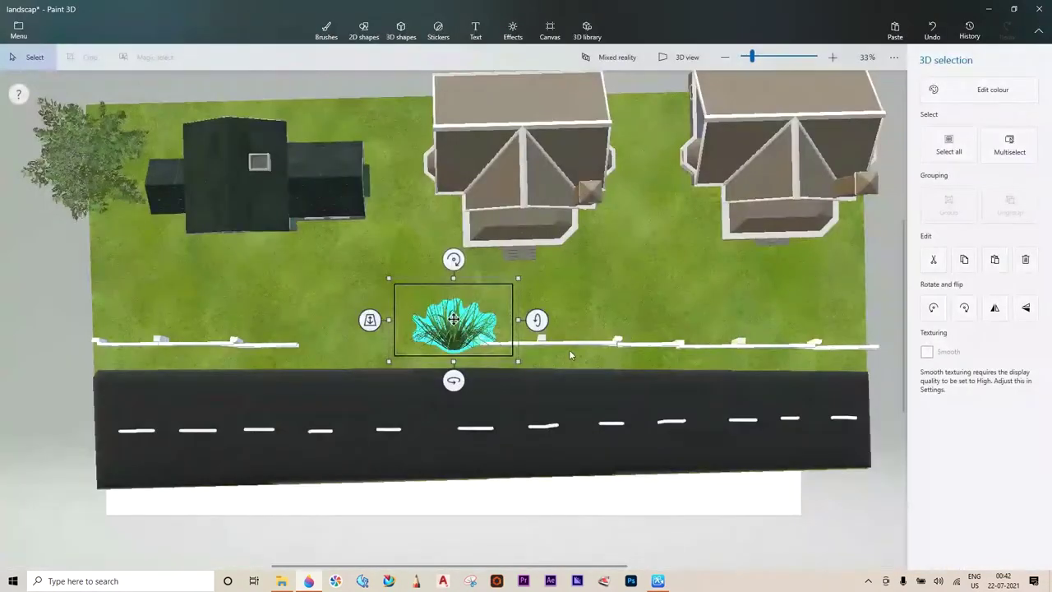
{"action": "left_click_drag", "start_coordinate": [538, 317], "coordinate": [535, 362]}
{"action": "mouse_move", "coordinate": [448, 310]}
{"action": "left_mouse_down"}
{"action": "mouse_move", "coordinate": [317, 269]}
{"action": "mouse_move", "coordinate": [386, 270]}
{"action": "mouse_move", "coordinate": [275, 257]}
{"action": "left_mouse_up"}
- Paste grass tuft copies, rotating and moving the second one toward the fence
{"action": "right_click", "coordinate": [416, 304]}
{"action": "left_click", "coordinate": [440, 374]}
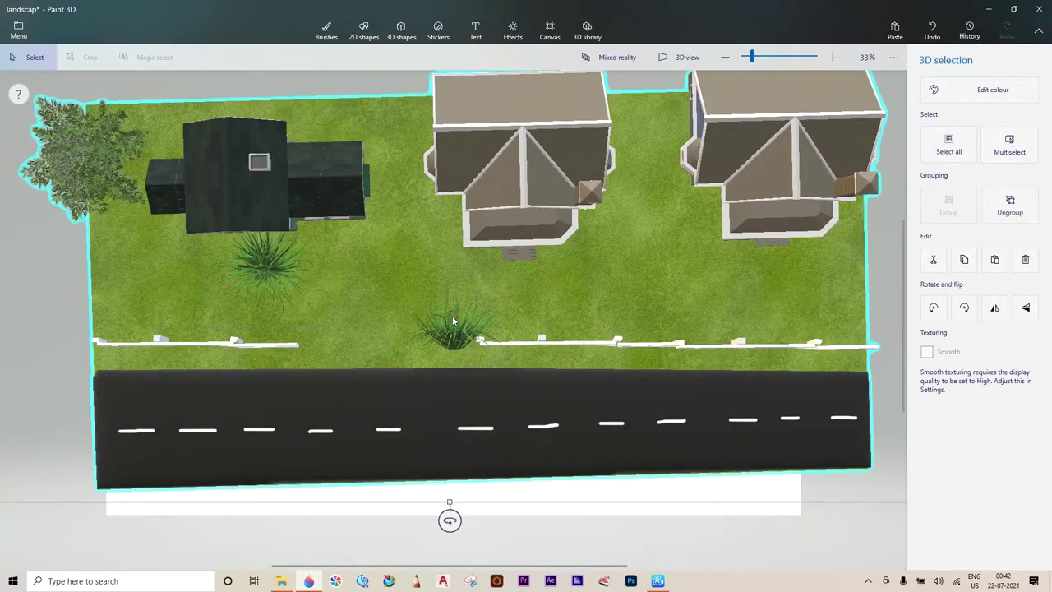
{"action": "left_click", "coordinate": [453, 325]}
{"action": "left_click_drag", "start_coordinate": [452, 379], "coordinate": [536, 368]}
{"action": "left_click_drag", "start_coordinate": [452, 325], "coordinate": [420, 285]}
{"action": "right_click", "coordinate": [419, 285]}
{"action": "right_click", "coordinate": [544, 295]}
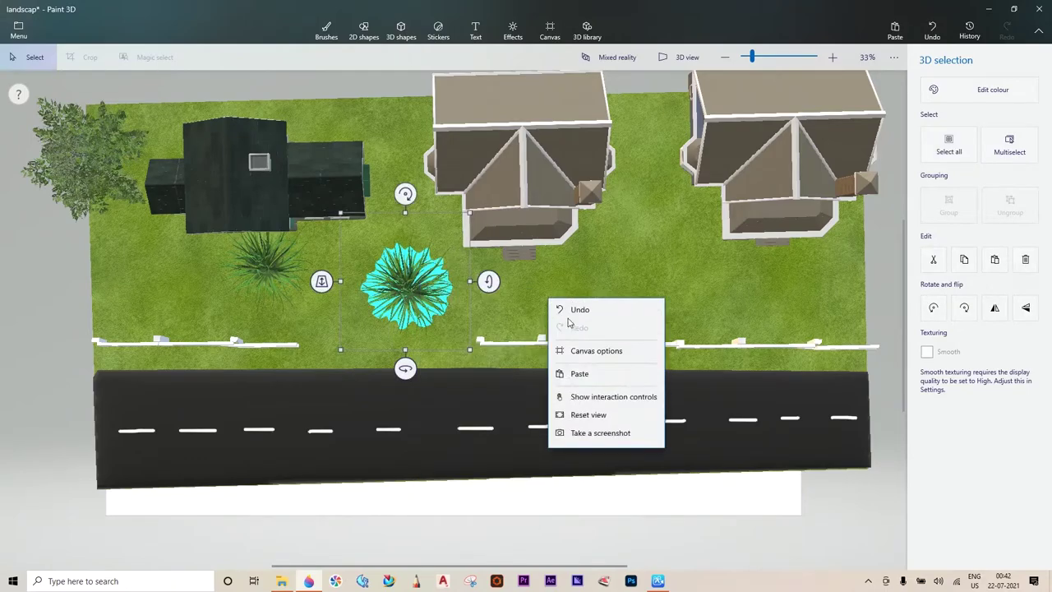
{"action": "left_click", "coordinate": [576, 371]}
- Paste another grass tuft copy, then undo the last two tuft changes
{"action": "left_click", "coordinate": [560, 298]}
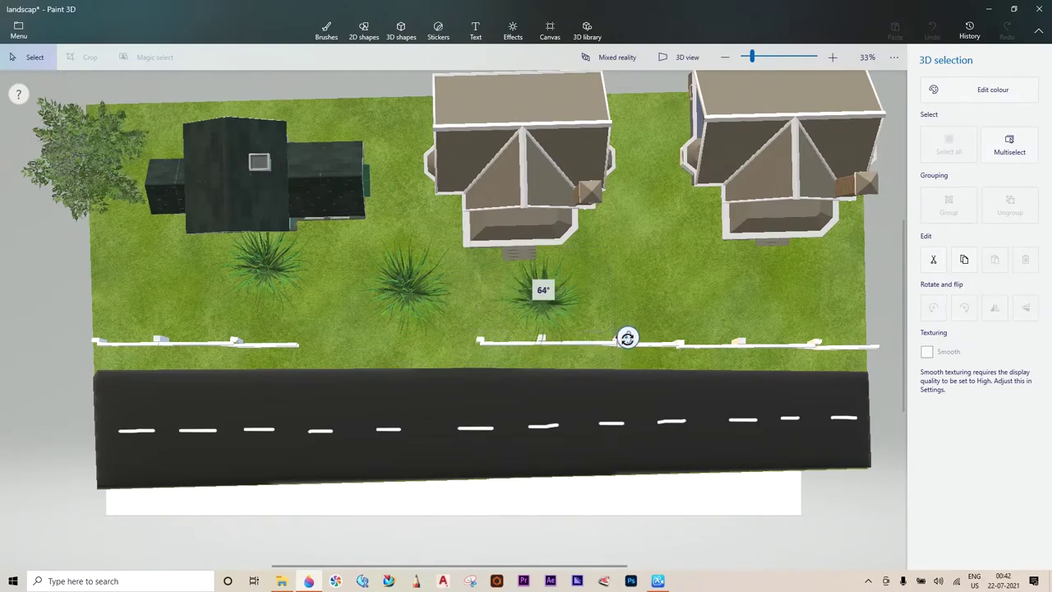
{"action": "right_click", "coordinate": [553, 278]}
{"action": "right_click", "coordinate": [667, 251]}
{"action": "left_click", "coordinate": [699, 329]}
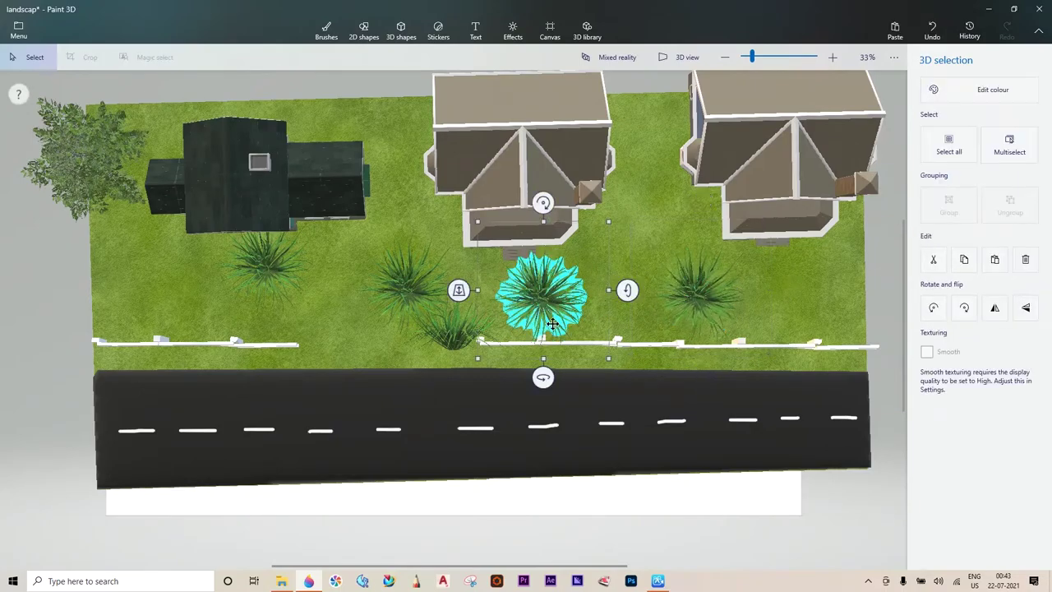
{"action": "key", "text": "ctrl+z"}
{"action": "key", "text": "ctrl+z"}
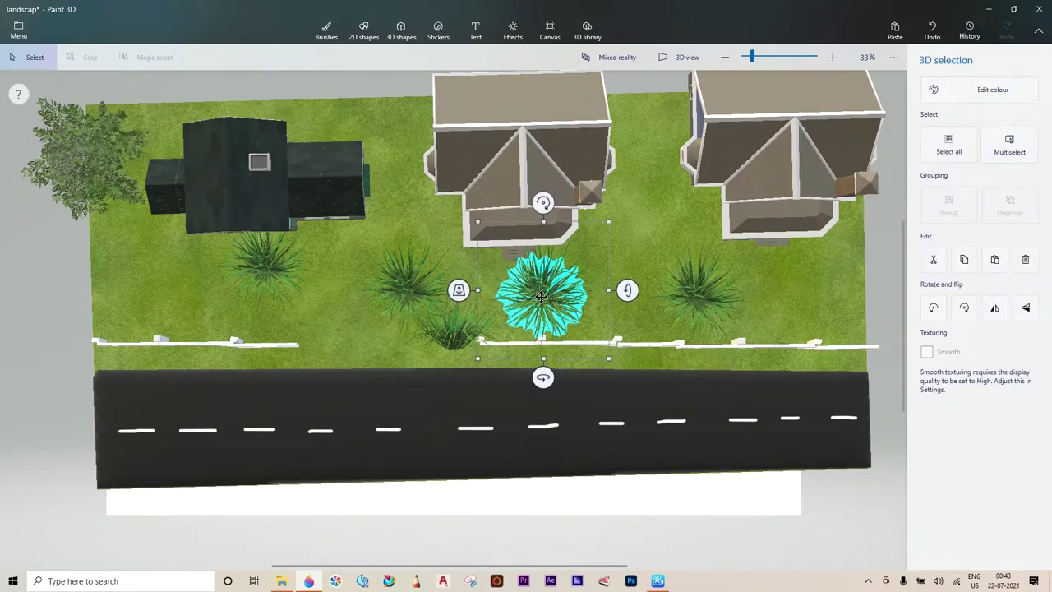
{"action": "key", "text": "ctrl+z"}
{"action": "key", "text": "ctrl+z"}
- Rotate the fence-side grass tuft about 20° and clear the large tufts from the lawn
{"action": "left_click", "coordinate": [448, 329]}
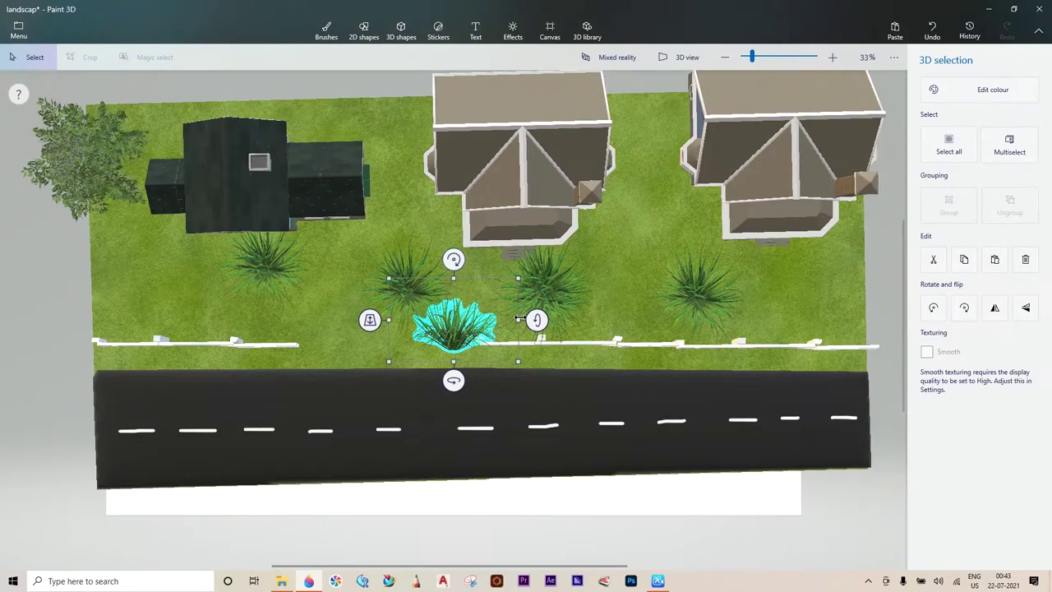
{"action": "left_click_drag", "start_coordinate": [538, 319], "coordinate": [536, 337]}
{"action": "key", "text": "ctrl+y"}
{"action": "key", "text": "ctrl+y"}
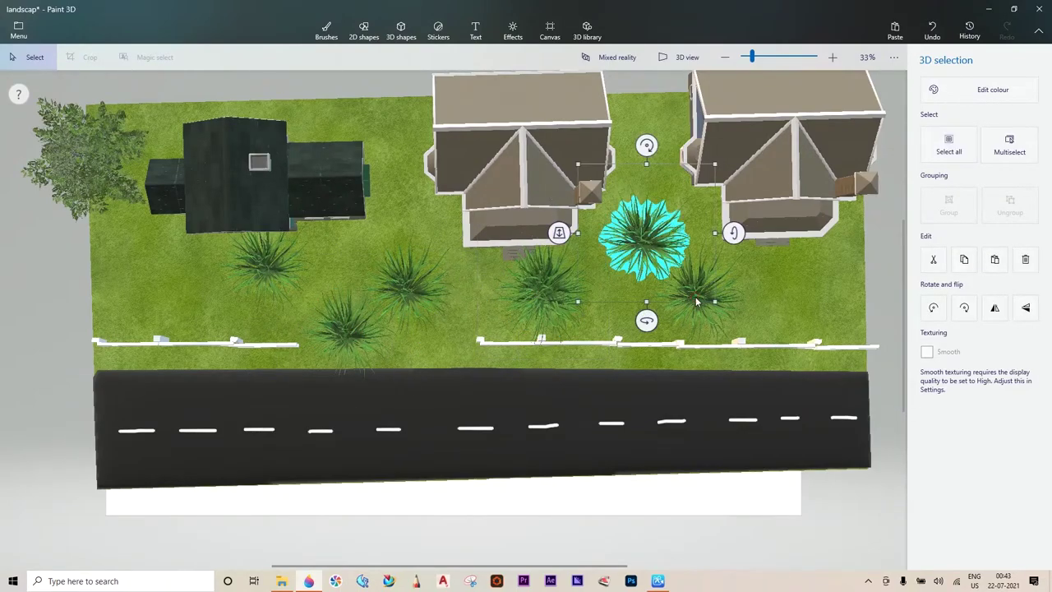
{"action": "key", "text": "ctrl+y"}
{"action": "key", "text": "Delete"}
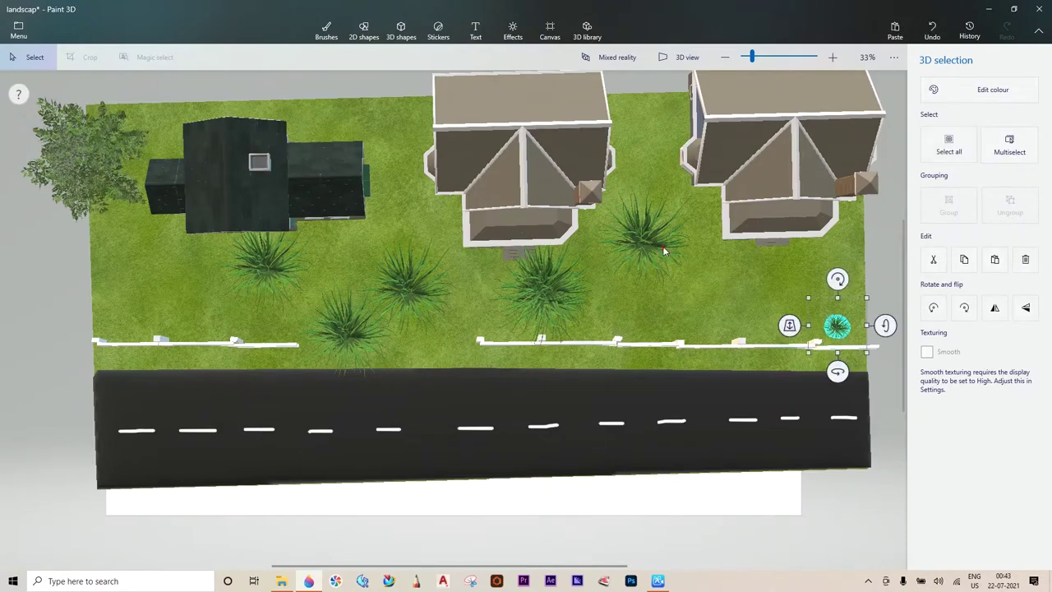
{"action": "key", "text": "ctrl+z"}
{"action": "key", "text": "ctrl+z"}
{"action": "key", "text": "ctrl+z"}
{"action": "key", "text": "ctrl+z"}
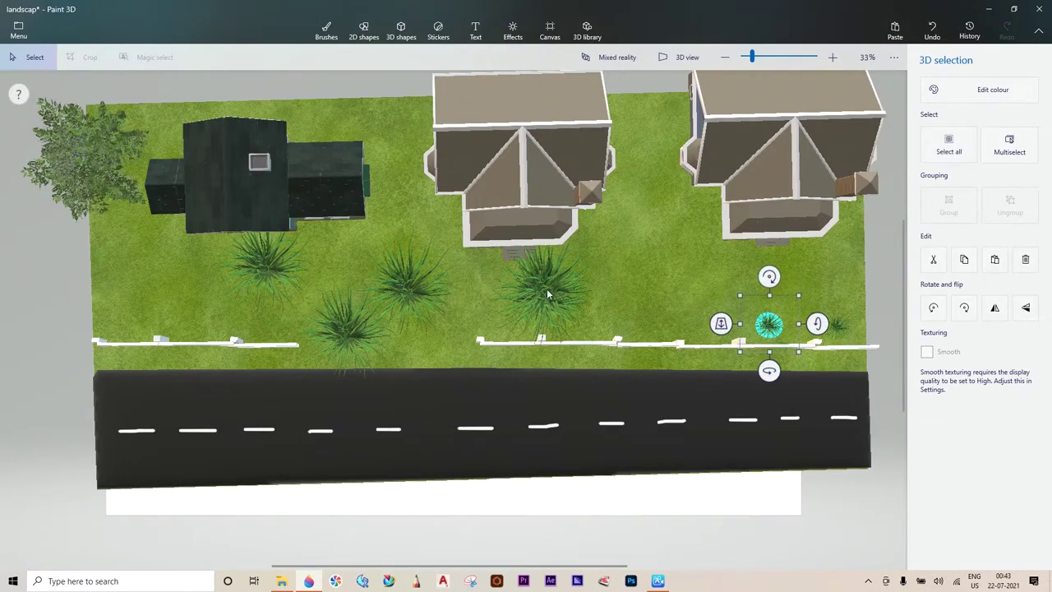
{"action": "key", "text": "Escape"}
{"action": "key", "text": "ctrl+z"}
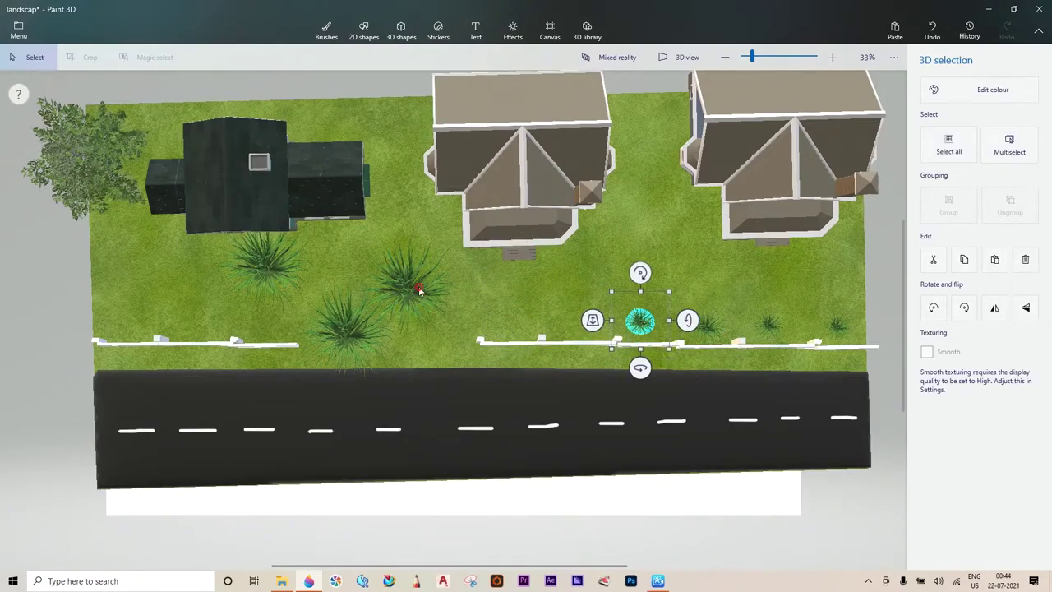
{"action": "key", "text": "ctrl+z"}
{"action": "key", "text": "ctrl+z"}
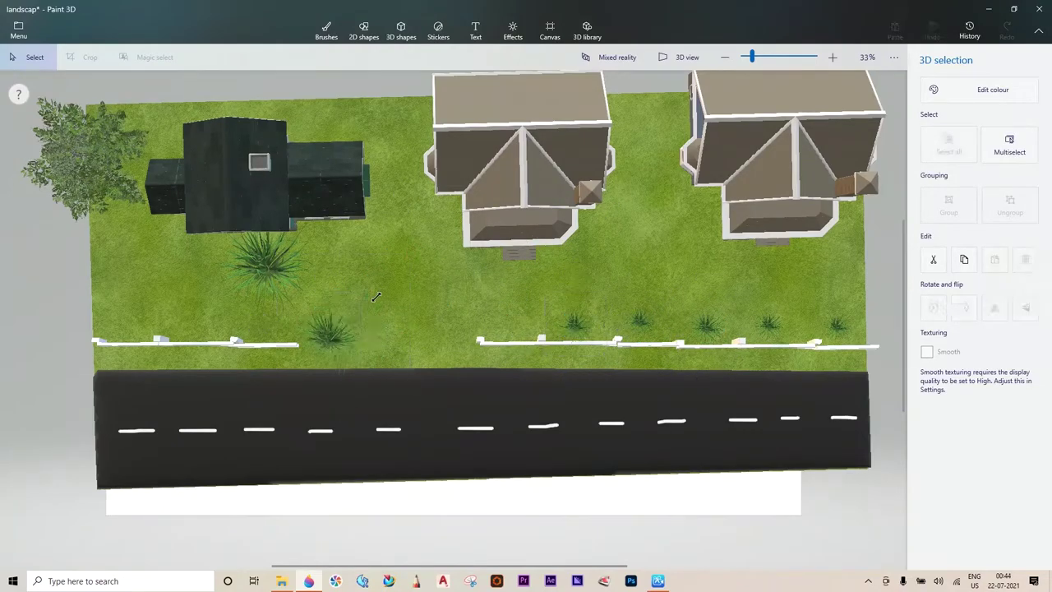
- Select the large agave plant on the lawn and remove it
{"action": "left_click", "coordinate": [507, 325]}
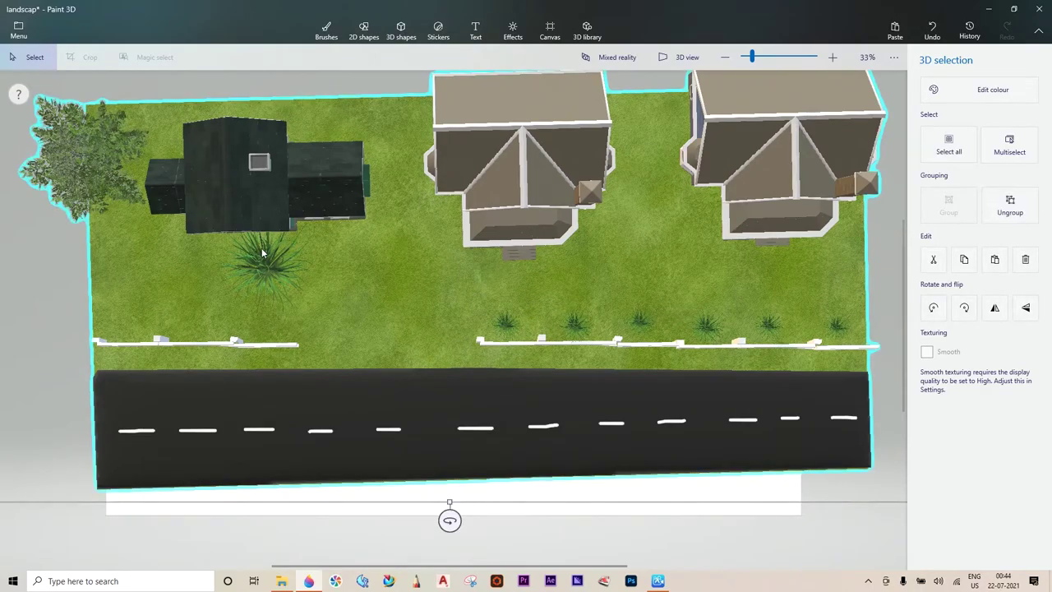
{"action": "left_click", "coordinate": [263, 263]}
{"action": "key", "text": "ctrl+z"}
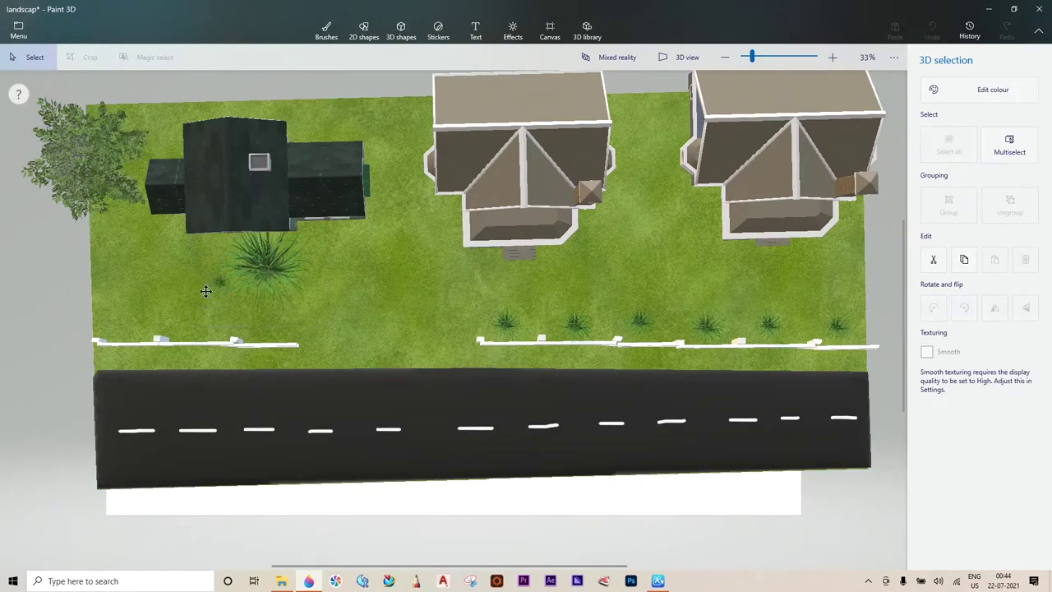
{"action": "right_click", "coordinate": [277, 268]}
{"action": "left_click", "coordinate": [404, 293]}
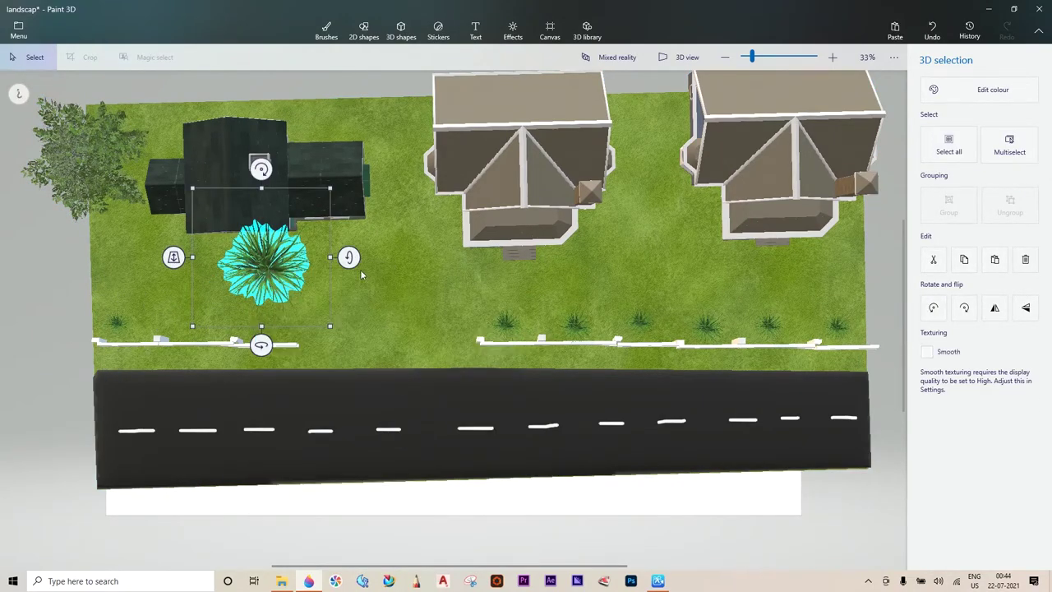
- Move a small tuft to the left fence end and paste another along the left fence
{"action": "left_click_drag", "start_coordinate": [242, 267], "coordinate": [161, 319]}
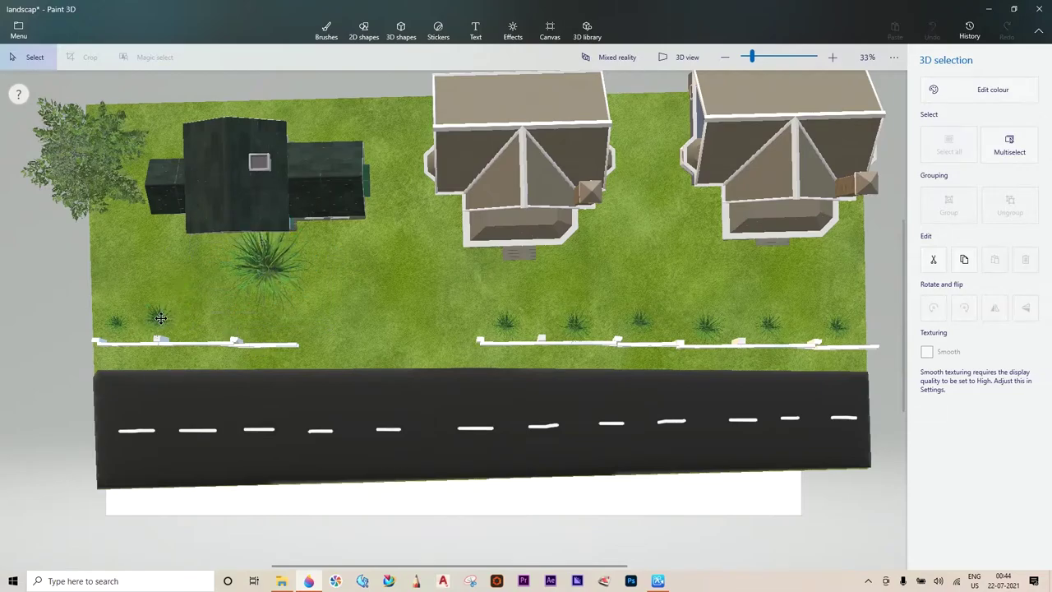
{"action": "left_click", "coordinate": [253, 276]}
{"action": "right_click", "coordinate": [397, 253]}
{"action": "left_click", "coordinate": [427, 279]}
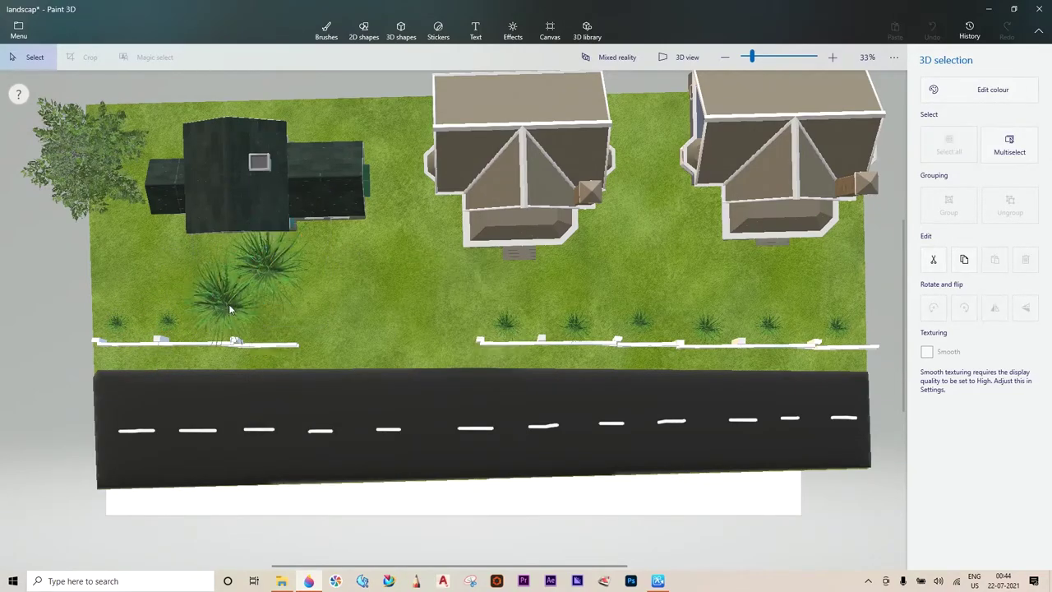
{"action": "left_click", "coordinate": [232, 309]}
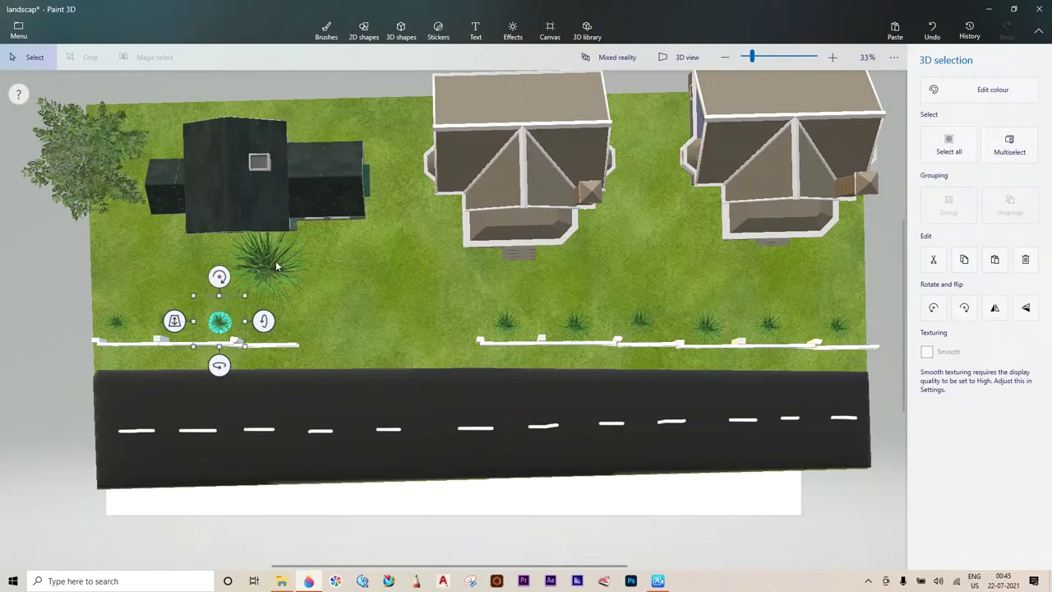
{"action": "left_click_drag", "start_coordinate": [276, 266], "coordinate": [294, 301]}
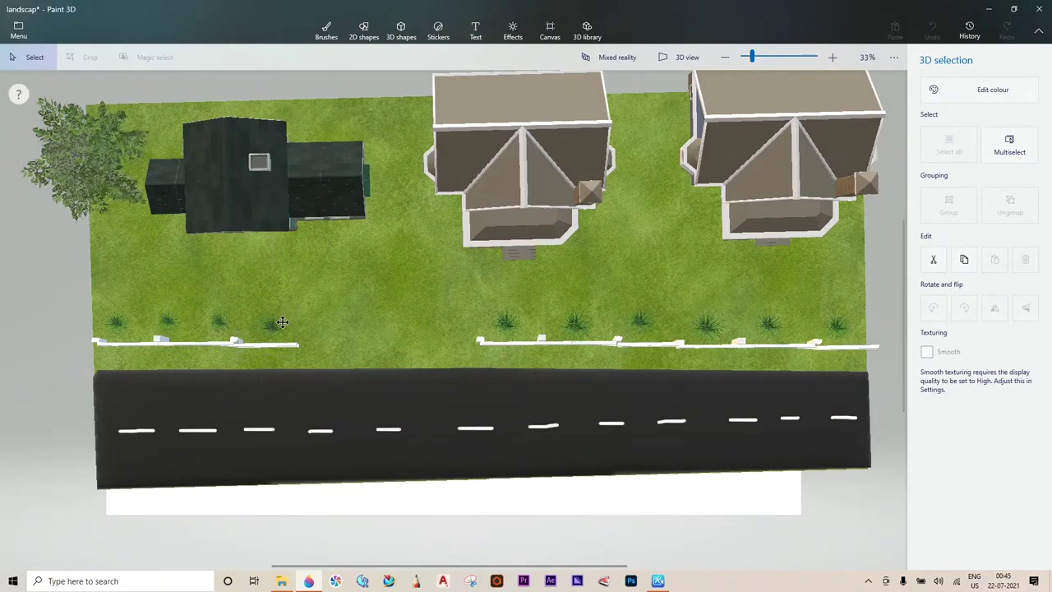
{"action": "scroll", "coordinate": [282, 322], "scroll_direction": "down", "scroll_amount": 2}
{"action": "key", "text": "ctrl+a"}
- Search the 3D library for 'flower' and insert the Purple flower patch model
{"action": "left_click", "coordinate": [146, 119]}
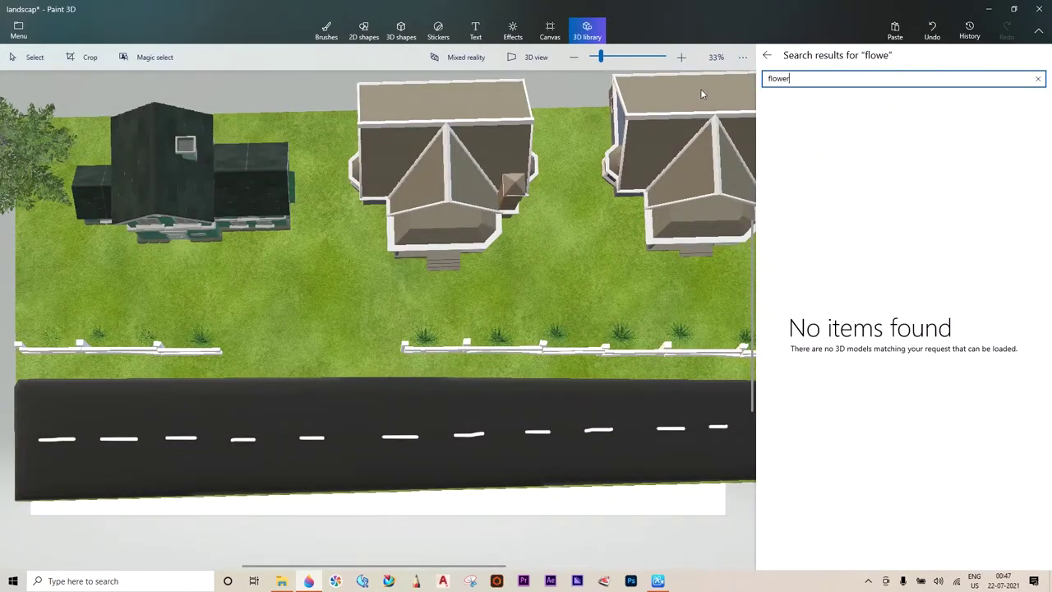
{"action": "key", "text": "Return"}
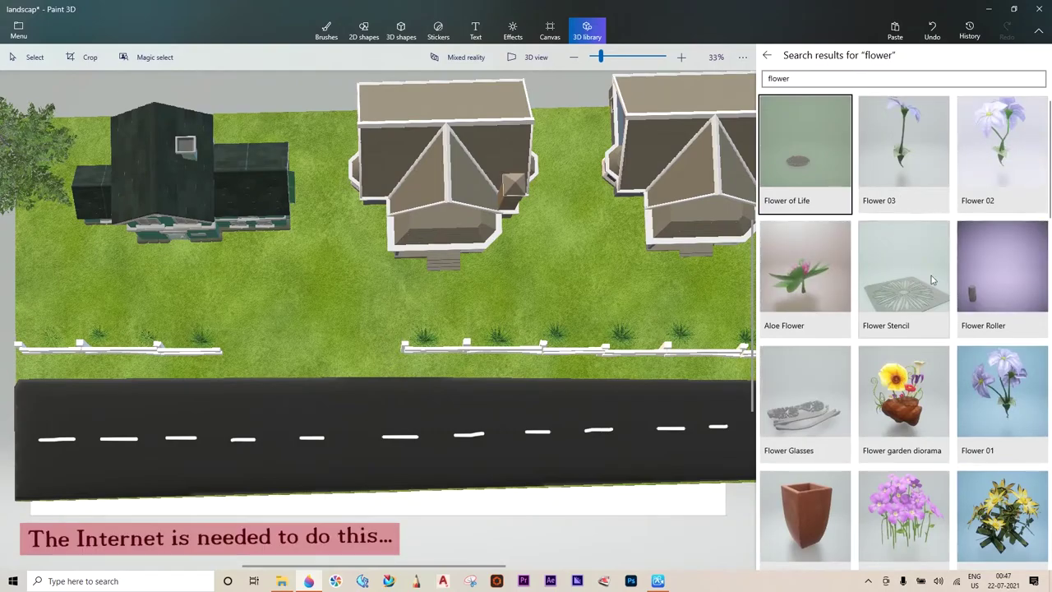
{"action": "scroll", "coordinate": [967, 354], "scroll_direction": "down", "scroll_amount": 1}
{"action": "scroll", "coordinate": [899, 419], "scroll_direction": "down", "scroll_amount": 3}
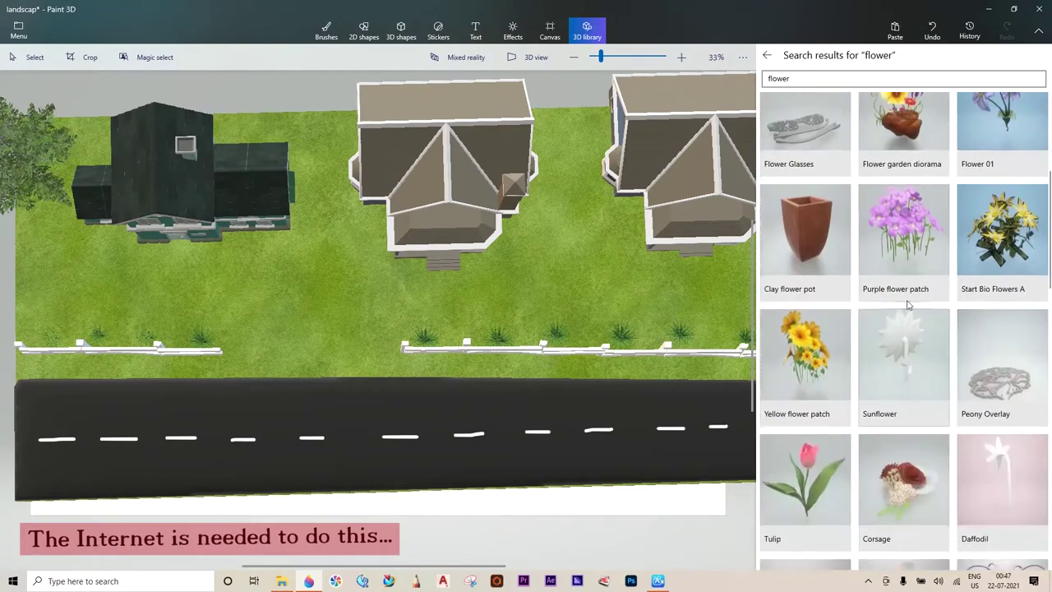
{"action": "left_click", "coordinate": [913, 239]}
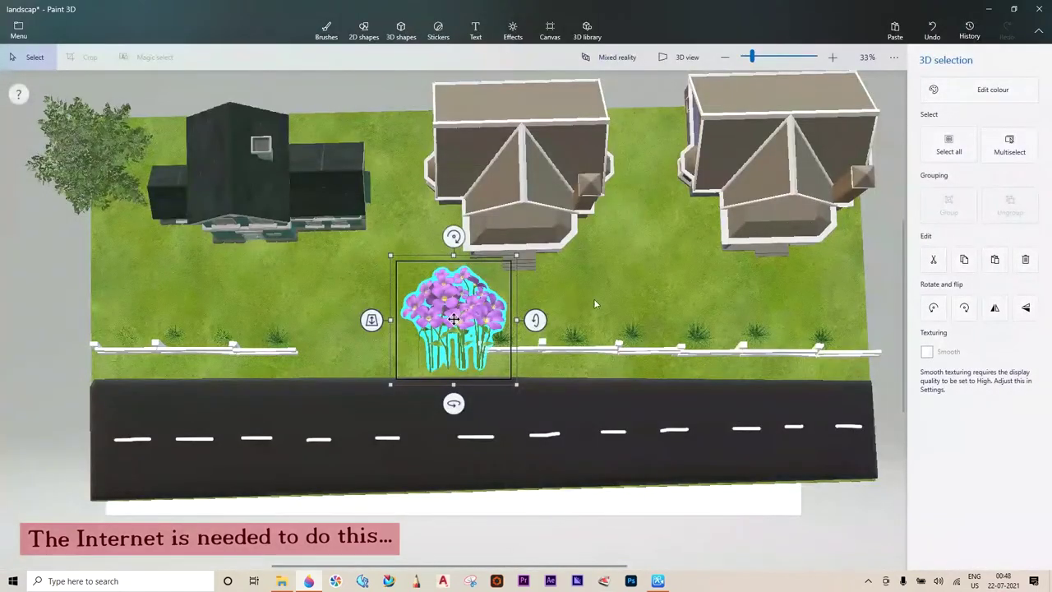
- Move the purple flower patch toward the left fence, then insert and rotate a Yellow flower patch
{"action": "left_click_drag", "start_coordinate": [377, 293], "coordinate": [269, 271]}
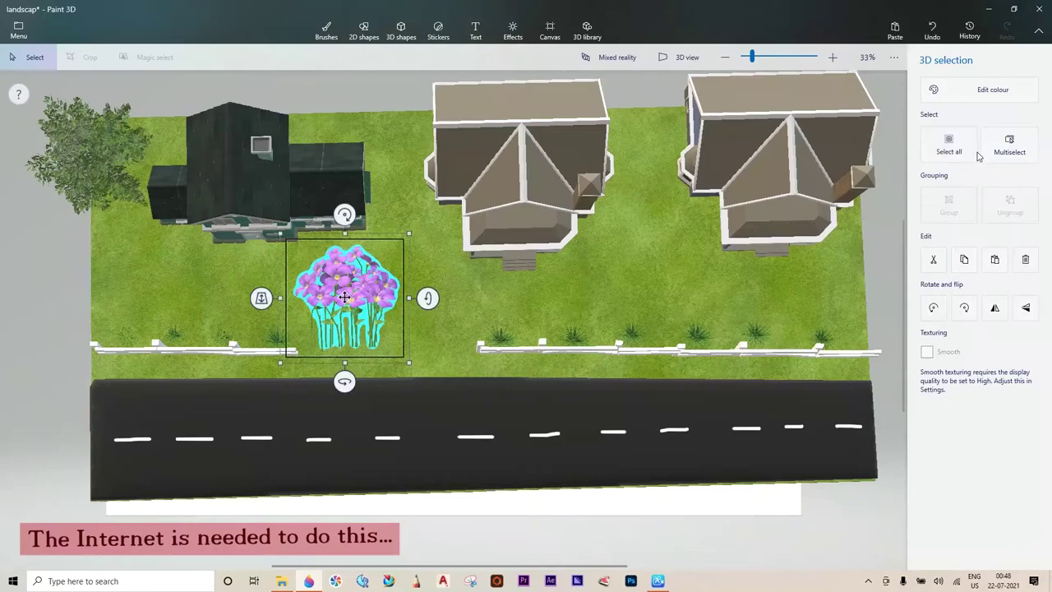
{"action": "left_click", "coordinate": [586, 31]}
{"action": "left_click", "coordinate": [823, 338]}
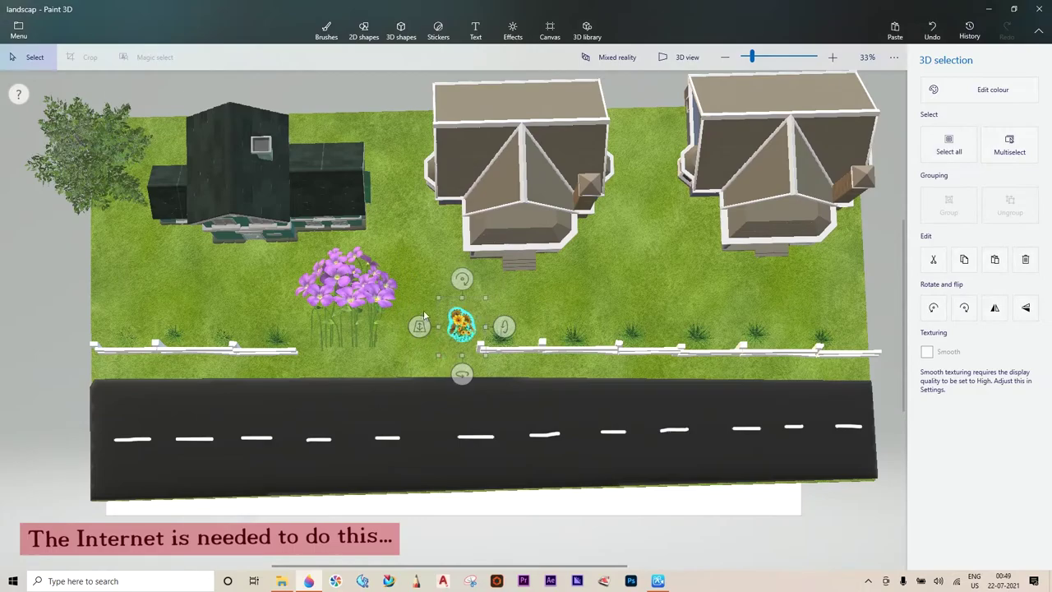
{"action": "right_click", "coordinate": [462, 326]}
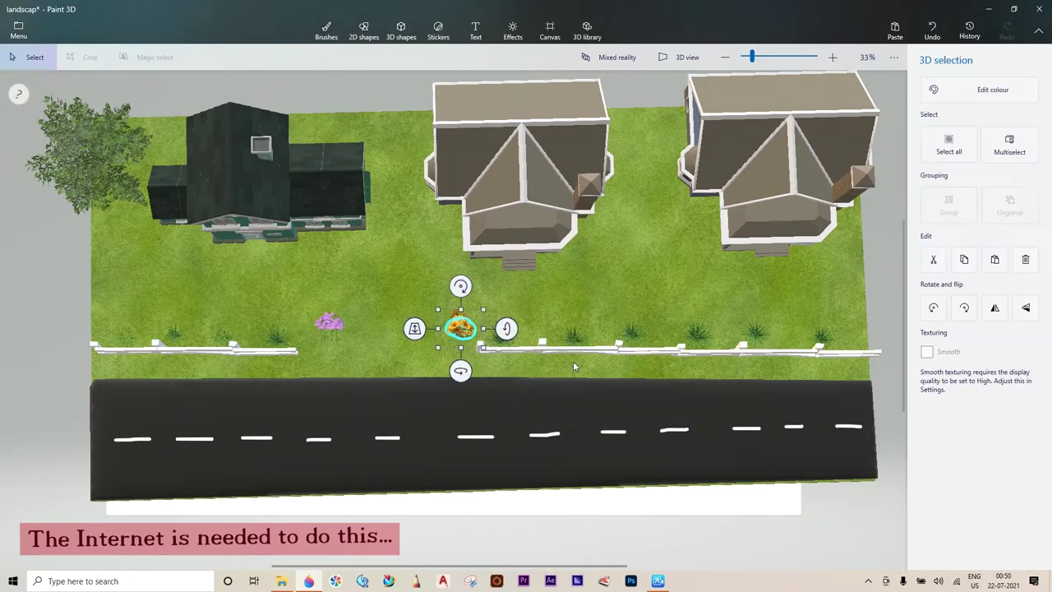
{"action": "left_click_drag", "start_coordinate": [424, 329], "coordinate": [474, 349]}
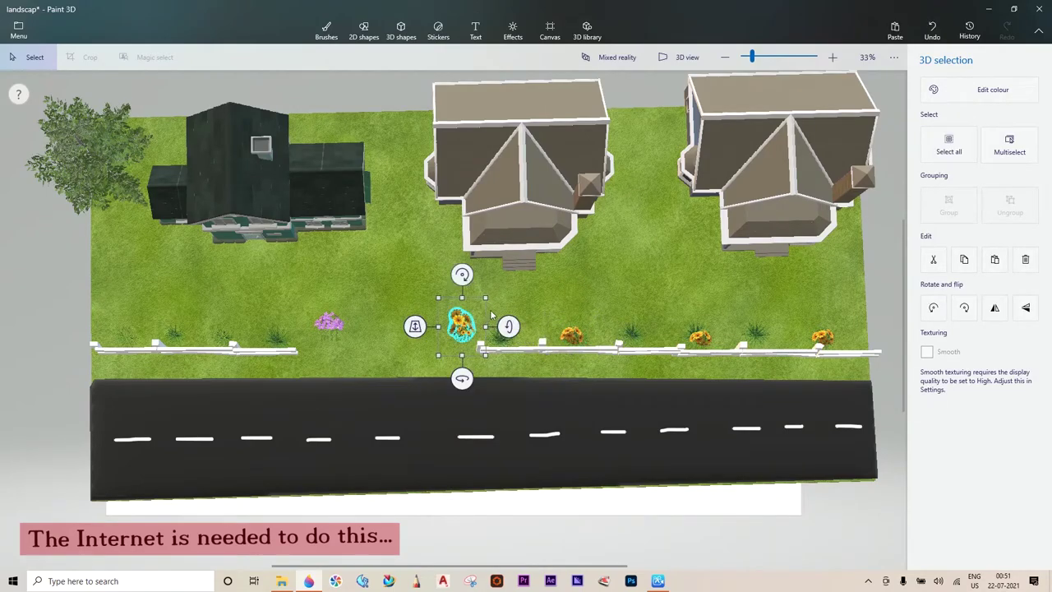
{"action": "right_click", "coordinate": [469, 333]}
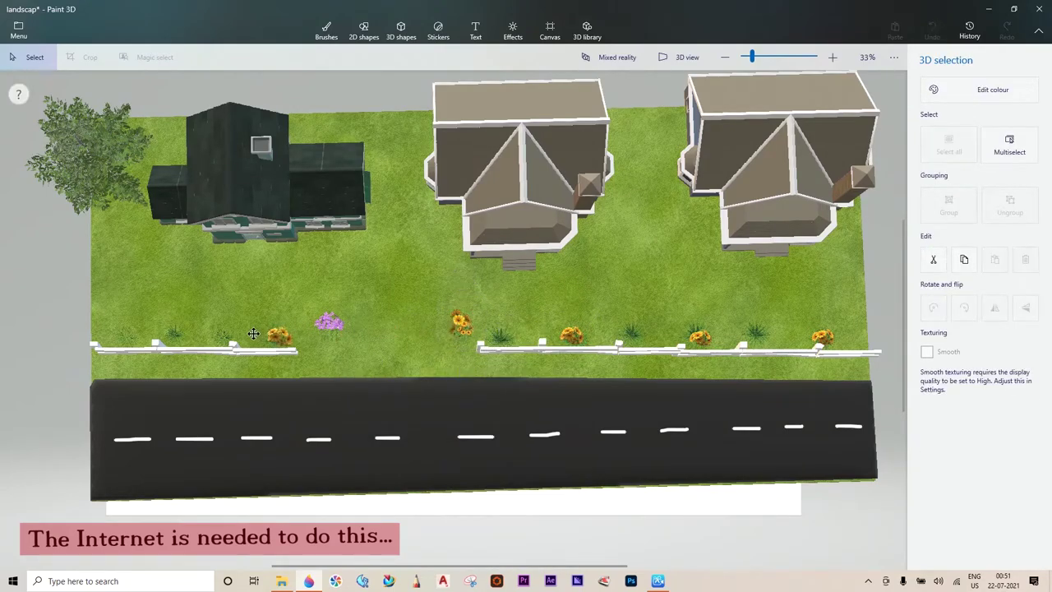
- Copy and paste the purple flower patch to add more flowers along the fence
{"action": "left_click", "coordinate": [337, 281]}
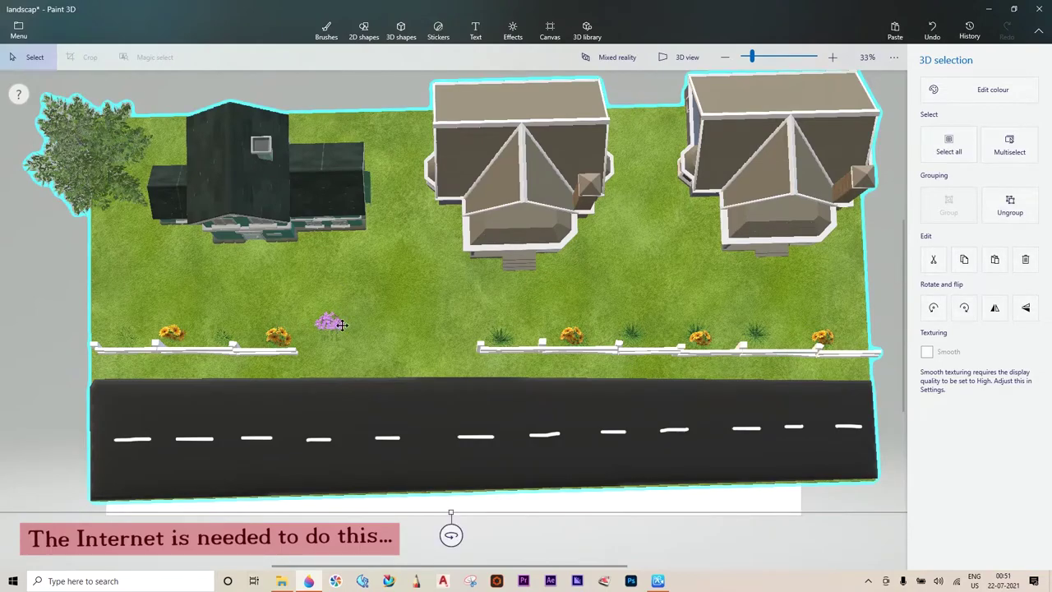
{"action": "left_click", "coordinate": [329, 325]}
{"action": "right_click", "coordinate": [329, 325]}
{"action": "left_click", "coordinate": [435, 389]}
{"action": "key", "text": "ctrl+v"}
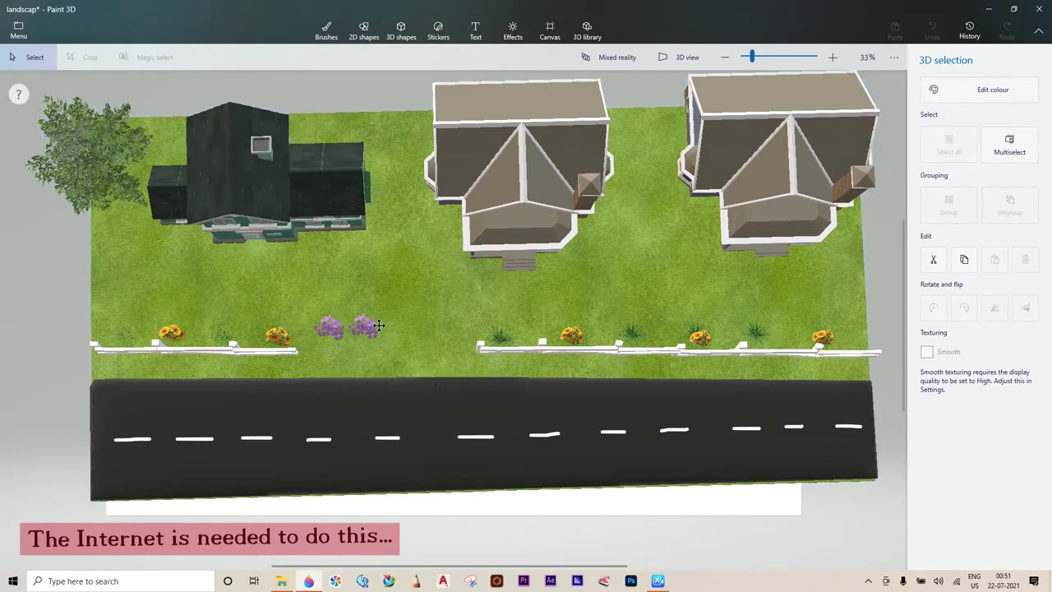
{"action": "right_click", "coordinate": [330, 329]}
{"action": "left_click", "coordinate": [333, 328]}
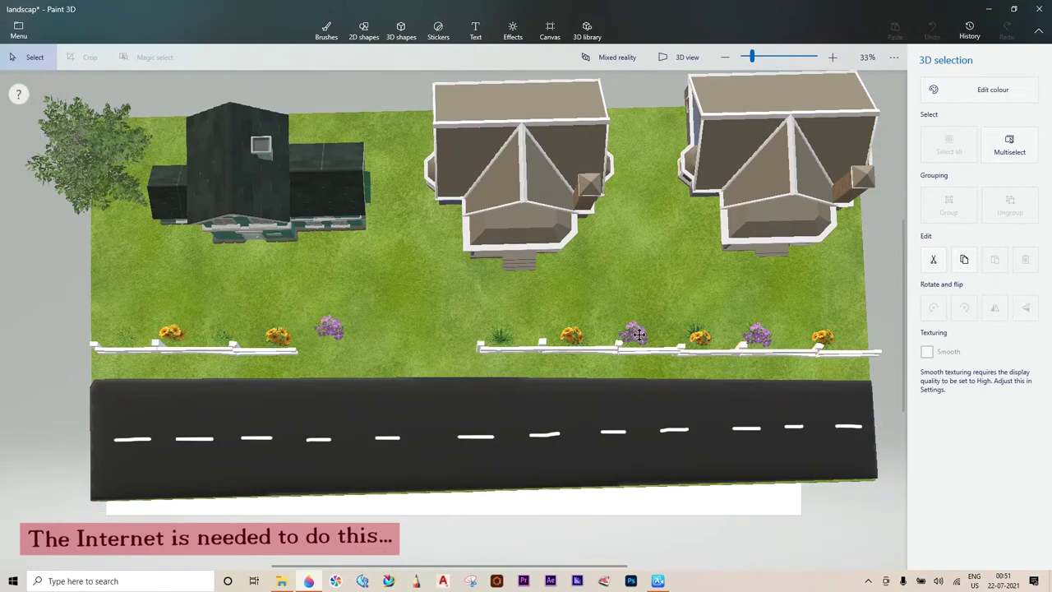
{"action": "right_click", "coordinate": [330, 328]}
{"action": "left_click", "coordinate": [376, 404]}
{"action": "right_click", "coordinate": [328, 328]}
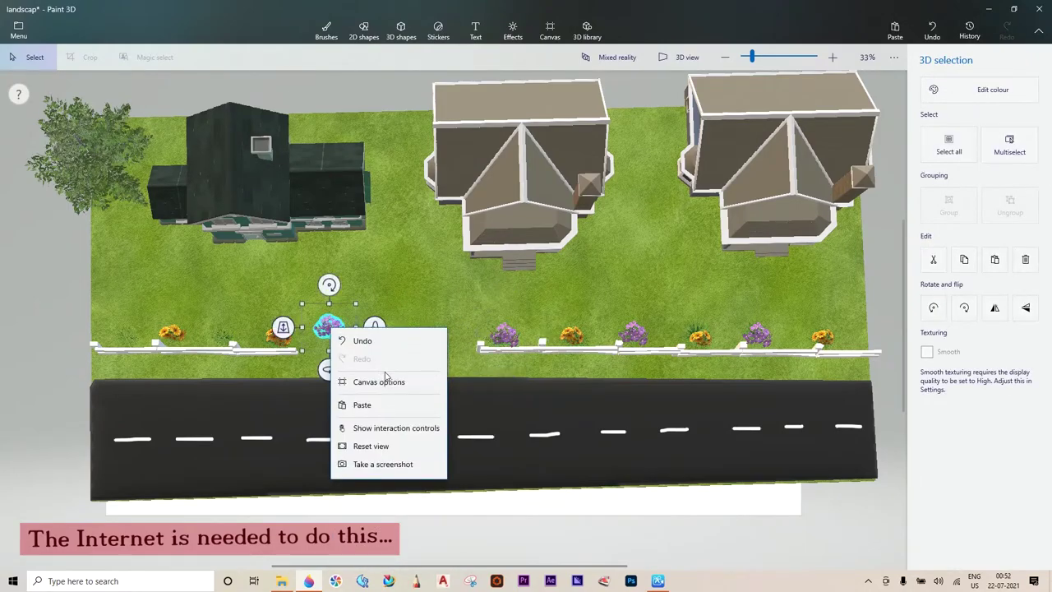
{"action": "left_click", "coordinate": [337, 329]}
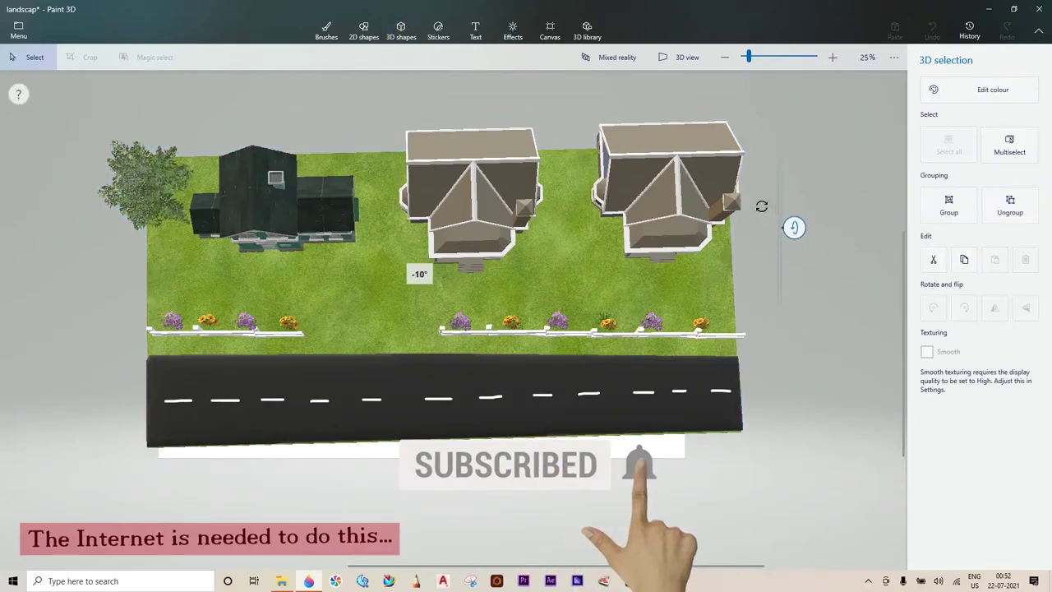
- Tilt the scene upright, check the sunflower by the middle house, then clear the selection
{"action": "left_click_drag", "start_coordinate": [794, 225], "coordinate": [803, 147]}
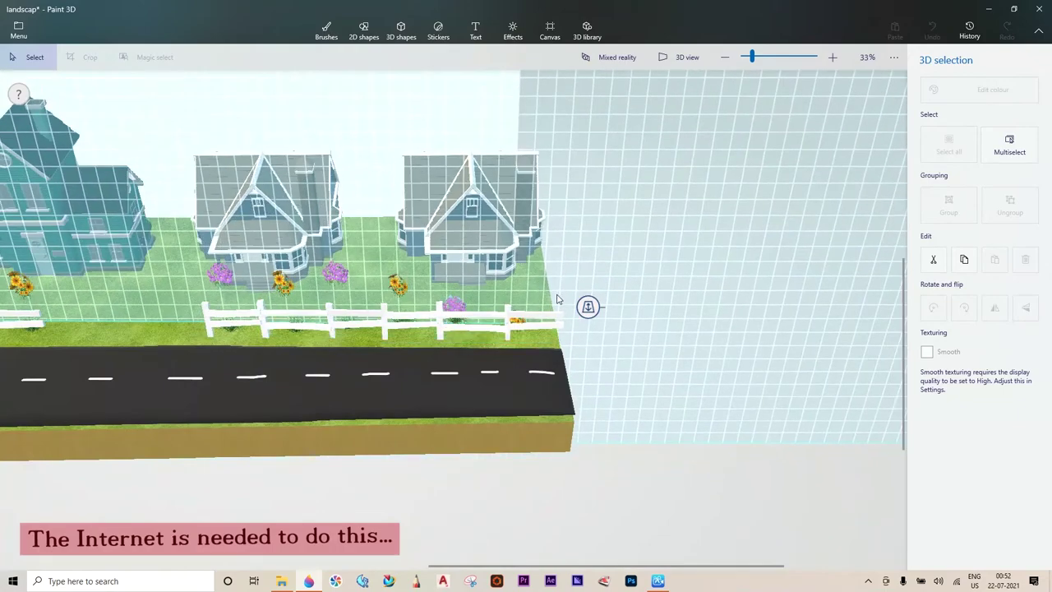
{"action": "left_click", "coordinate": [571, 257]}
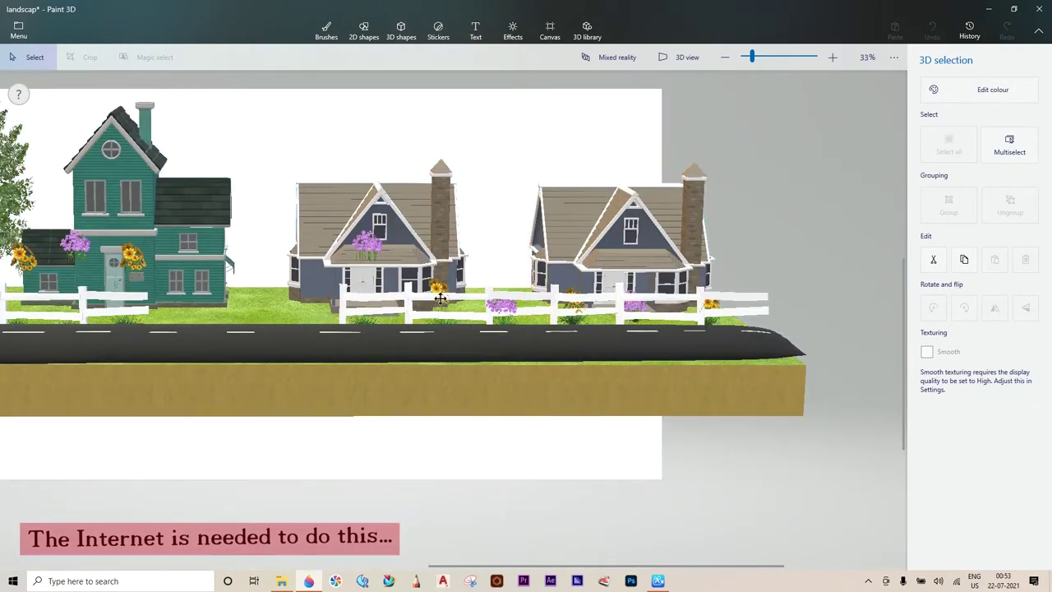
{"action": "key", "text": "ctrl+a"}
{"action": "left_click", "coordinate": [294, 304]}
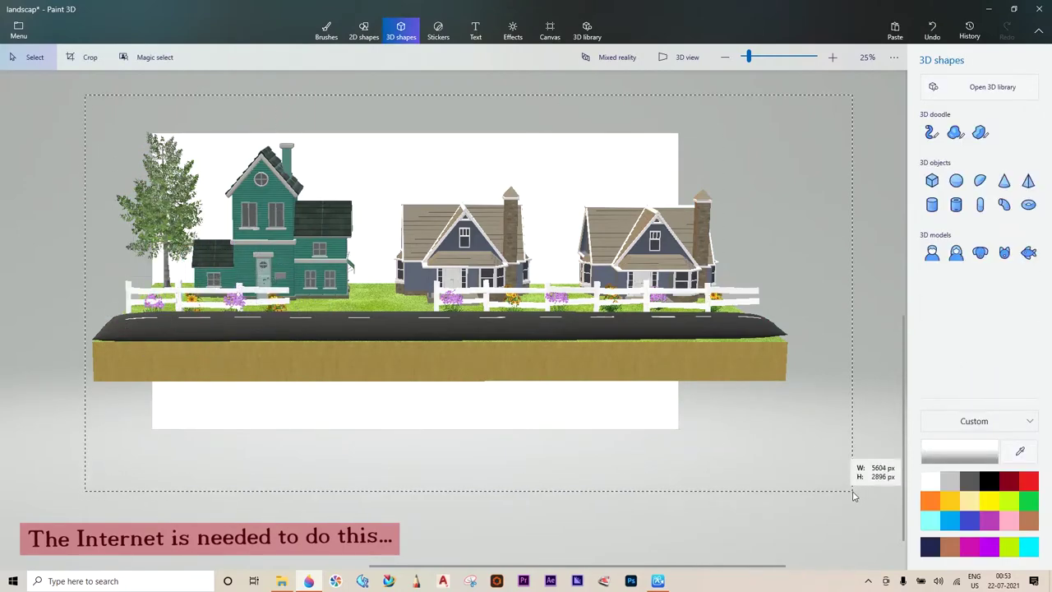
- Search the 3D library for 'car', scroll the results and insert I230 car gold
{"action": "type", "text": "r"}
{"action": "key", "text": "Return"}
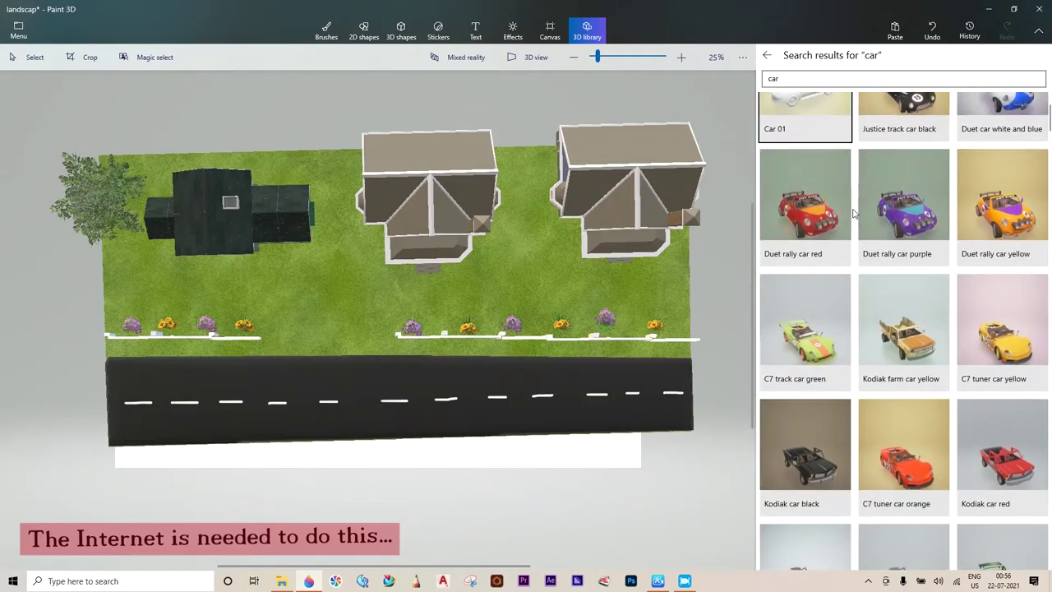
{"action": "scroll", "coordinate": [853, 213], "scroll_direction": "down", "scroll_amount": 2}
{"action": "scroll", "coordinate": [854, 213], "scroll_direction": "down", "scroll_amount": 3}
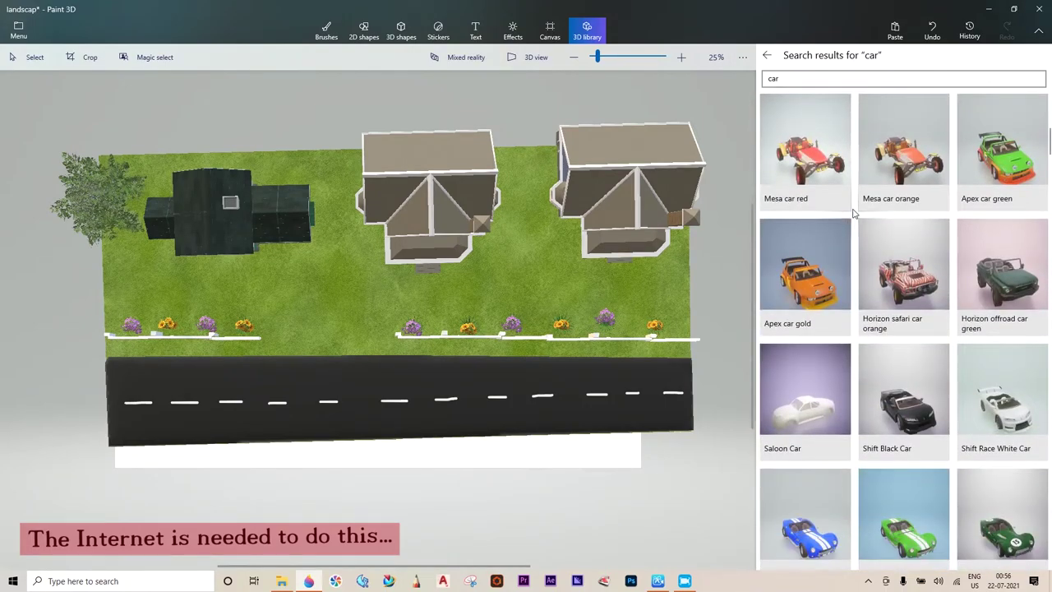
{"action": "scroll", "coordinate": [854, 213], "scroll_direction": "down", "scroll_amount": 1}
{"action": "scroll", "coordinate": [854, 213], "scroll_direction": "down", "scroll_amount": 3}
{"action": "scroll", "coordinate": [853, 213], "scroll_direction": "down", "scroll_amount": 2}
{"action": "scroll", "coordinate": [853, 213], "scroll_direction": "down", "scroll_amount": 3}
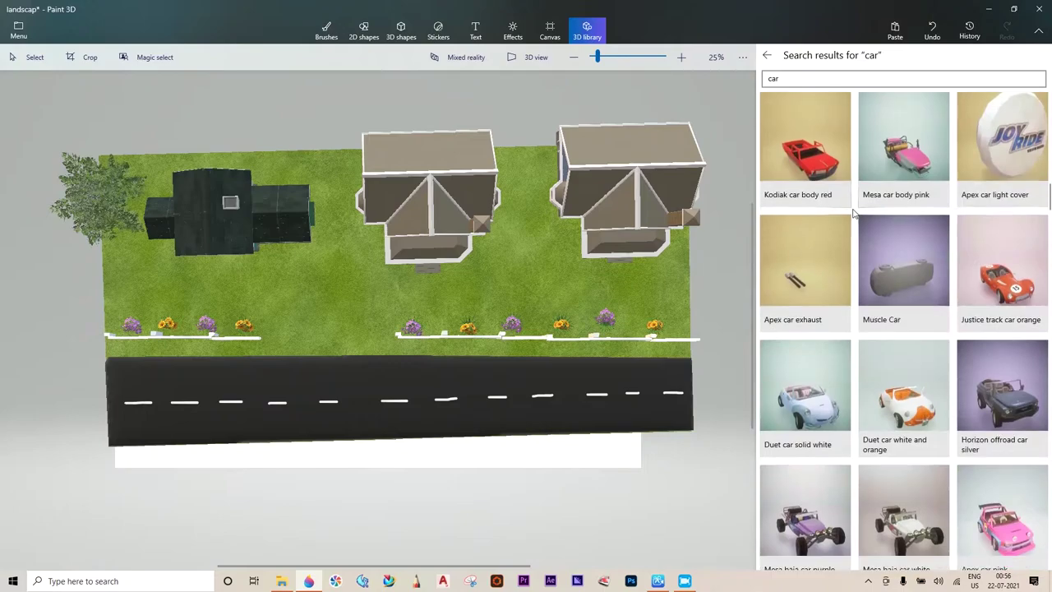
{"action": "scroll", "coordinate": [860, 244], "scroll_direction": "down", "scroll_amount": 2}
{"action": "scroll", "coordinate": [840, 194], "scroll_direction": "down", "scroll_amount": 3}
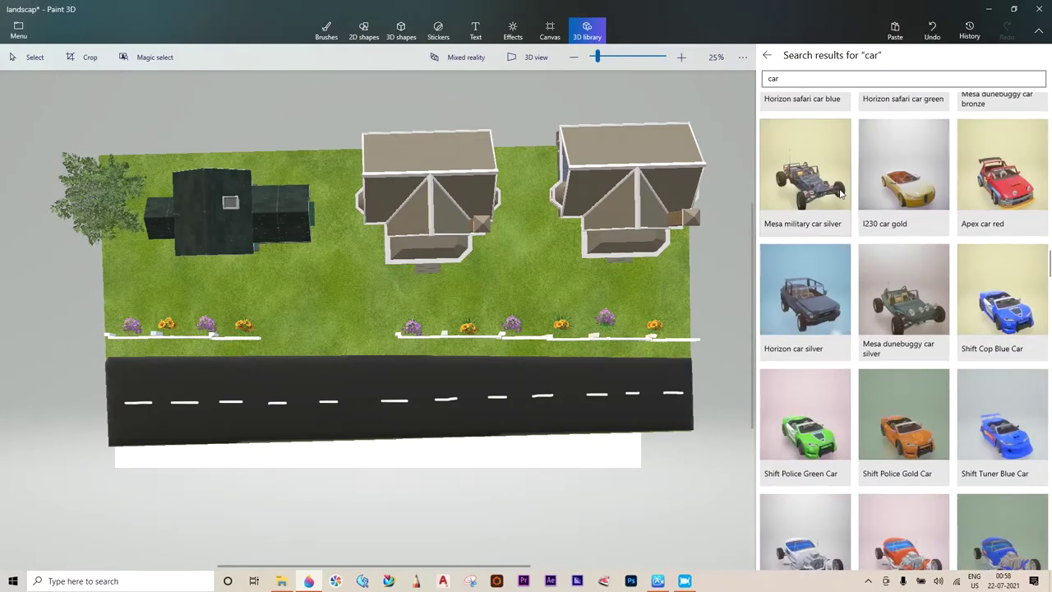
{"action": "left_click", "coordinate": [901, 203]}
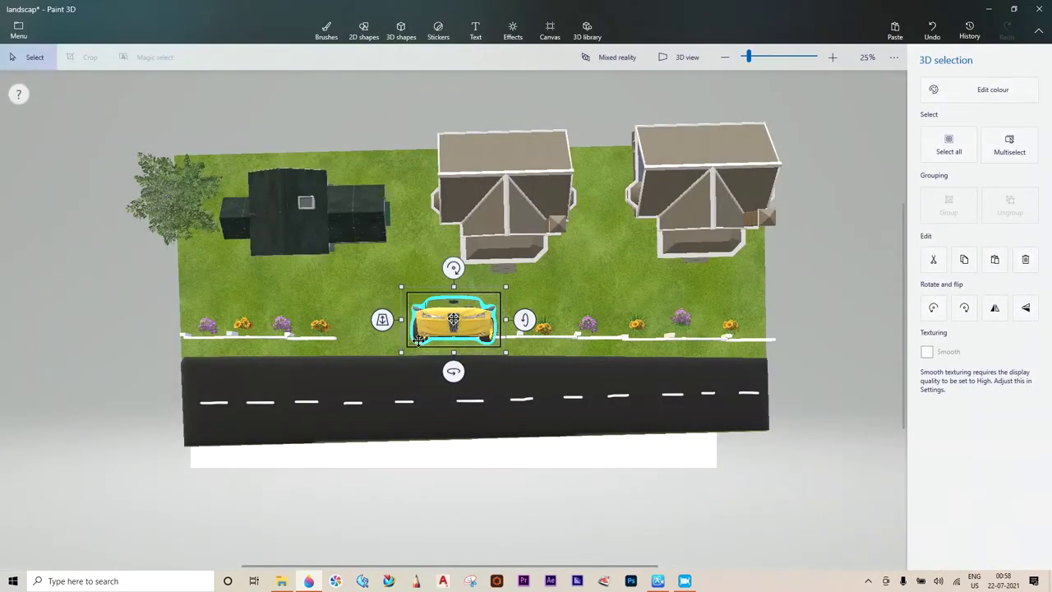
- Rotate the gold car to a top view, shrink it and park it sideways by the dark green house
{"action": "mouse_move", "coordinate": [382, 322]}
{"action": "left_mouse_down"}
{"action": "mouse_move", "coordinate": [390, 387]}
{"action": "mouse_move", "coordinate": [498, 308]}
{"action": "mouse_move", "coordinate": [529, 416]}
{"action": "left_mouse_up"}
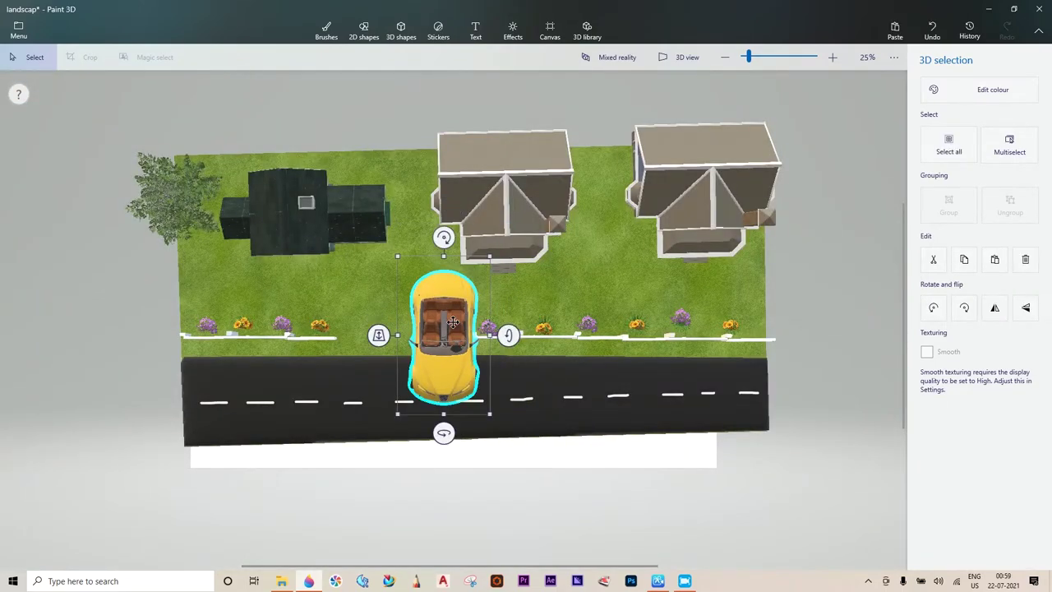
{"action": "left_click_drag", "start_coordinate": [463, 302], "coordinate": [413, 302]}
{"action": "left_click_drag", "start_coordinate": [448, 234], "coordinate": [349, 319]}
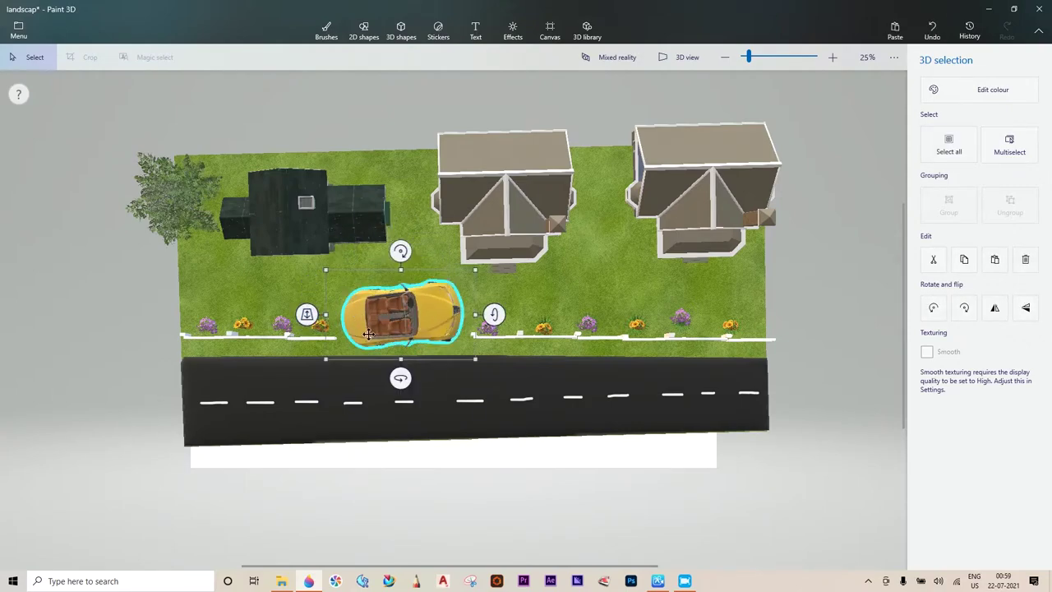
{"action": "left_click", "coordinate": [468, 284]}
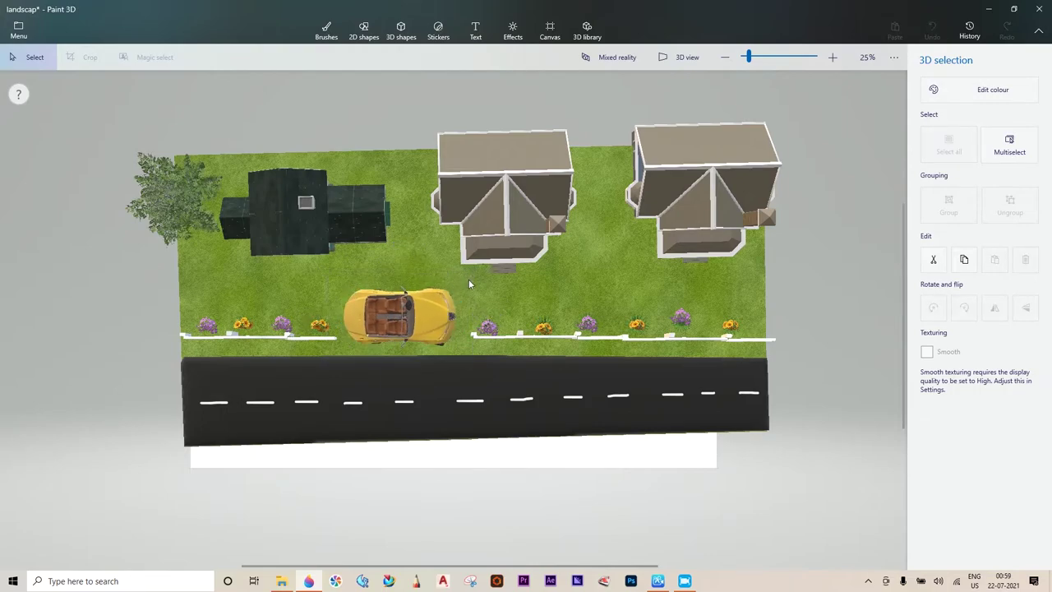
{"action": "left_click_drag", "start_coordinate": [398, 376], "coordinate": [414, 378]}
{"action": "left_click_drag", "start_coordinate": [400, 327], "coordinate": [268, 283]}
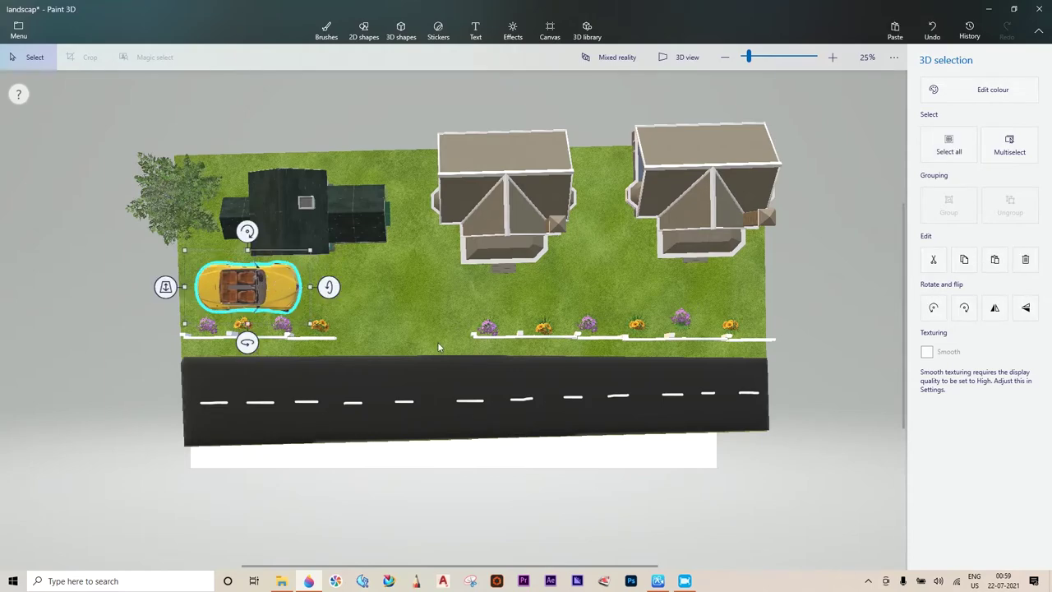
- Insert the Shift Race White Car from the car results and turn it to a top-down view
{"action": "left_click", "coordinate": [473, 483]}
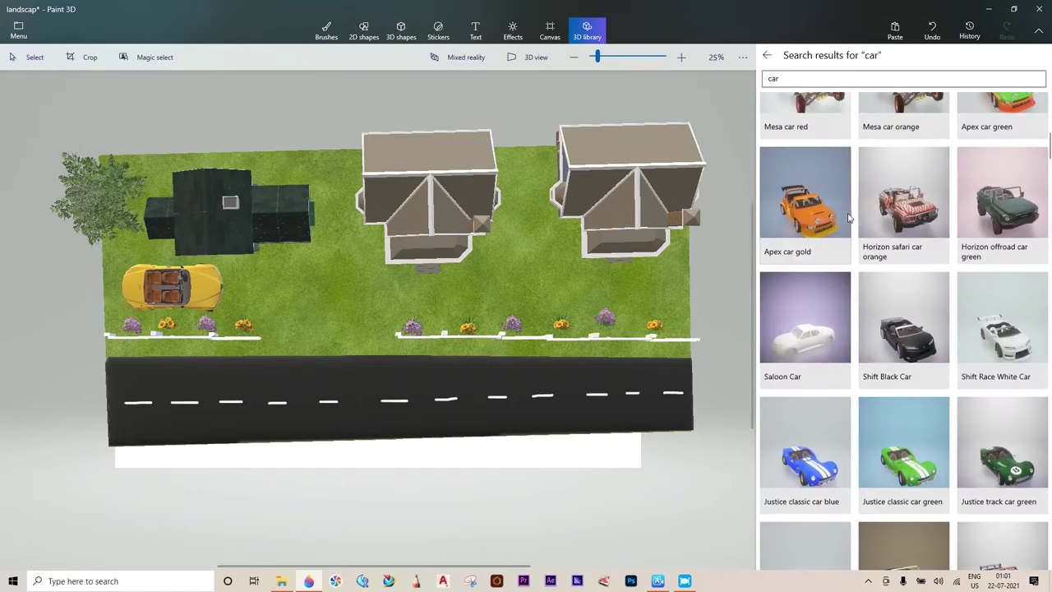
{"action": "left_click", "coordinate": [996, 323]}
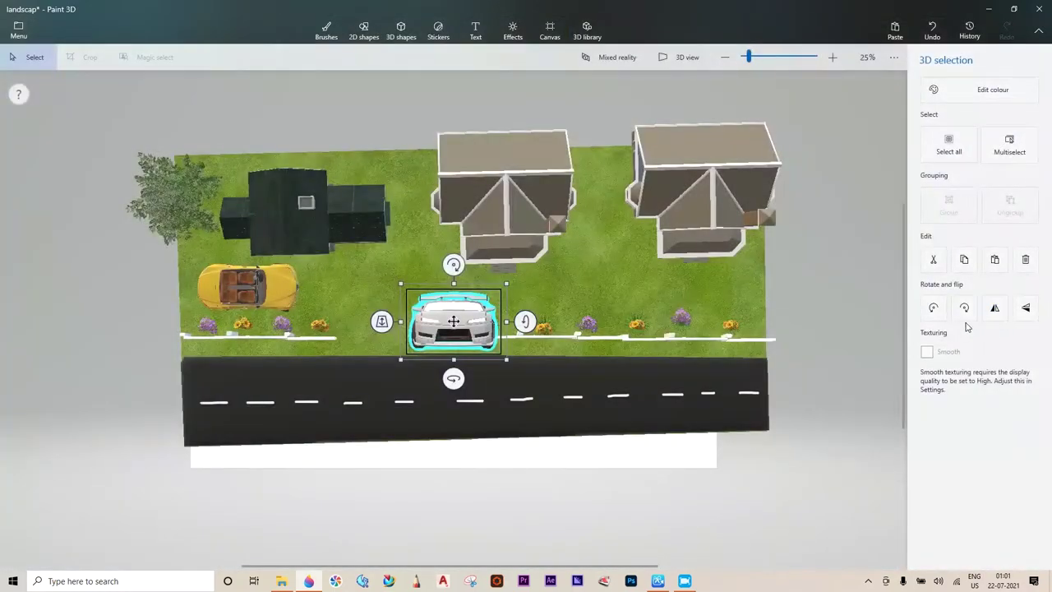
{"action": "left_click_drag", "start_coordinate": [383, 323], "coordinate": [380, 374]}
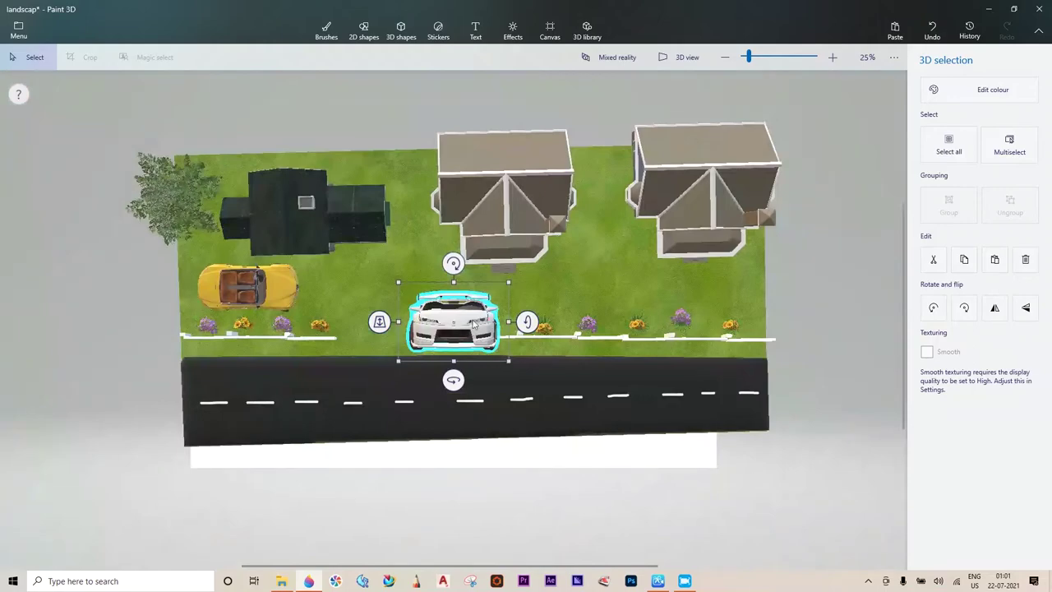
{"action": "left_click_drag", "start_coordinate": [525, 321], "coordinate": [526, 403]}
{"action": "mouse_move", "coordinate": [486, 317]}
{"action": "left_mouse_down"}
{"action": "mouse_move", "coordinate": [511, 318]}
{"action": "mouse_move", "coordinate": [634, 256]}
{"action": "mouse_move", "coordinate": [617, 240]}
{"action": "left_mouse_up"}
- Nudge the white car slightly higher so it sits between the two right-hand houses
{"action": "left_click", "coordinate": [643, 194]}
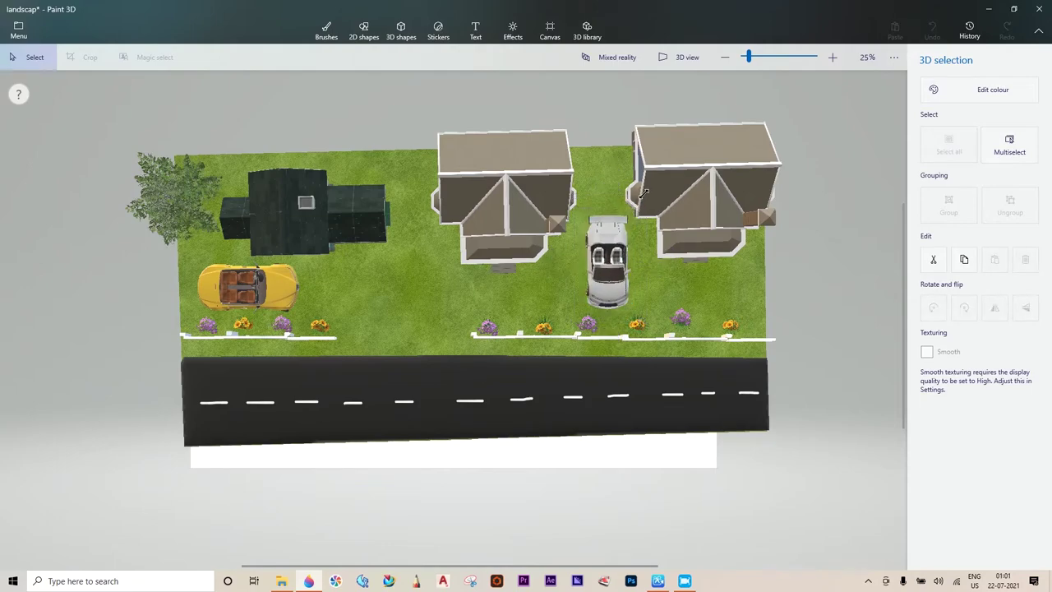
{"action": "left_click", "coordinate": [608, 240]}
{"action": "left_click", "coordinate": [595, 153]}
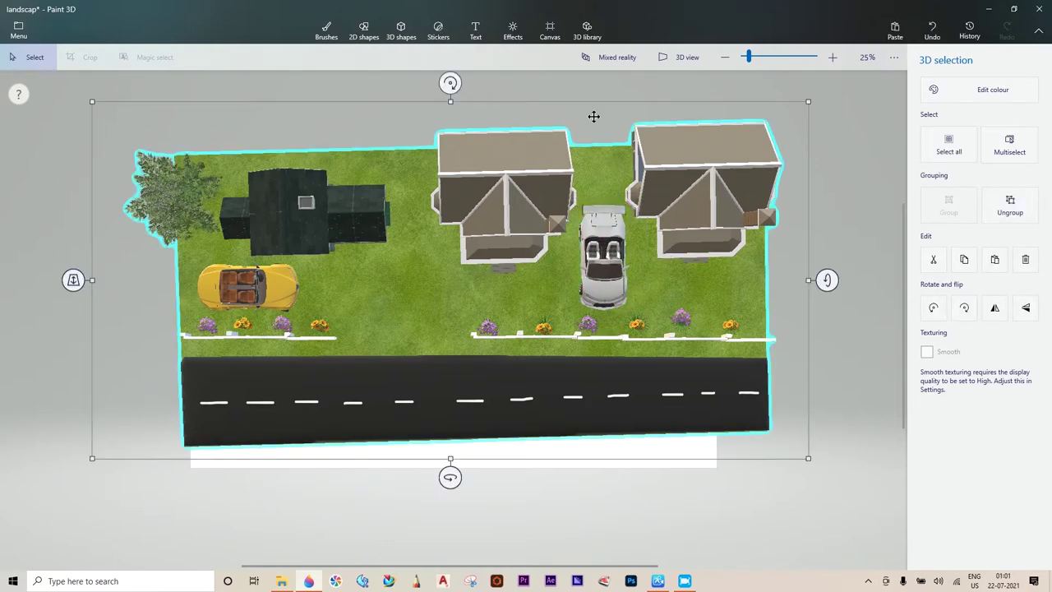
{"action": "left_click", "coordinate": [594, 115]}
{"action": "left_click_drag", "start_coordinate": [605, 253], "coordinate": [606, 233]}
{"action": "left_click", "coordinate": [608, 250]}
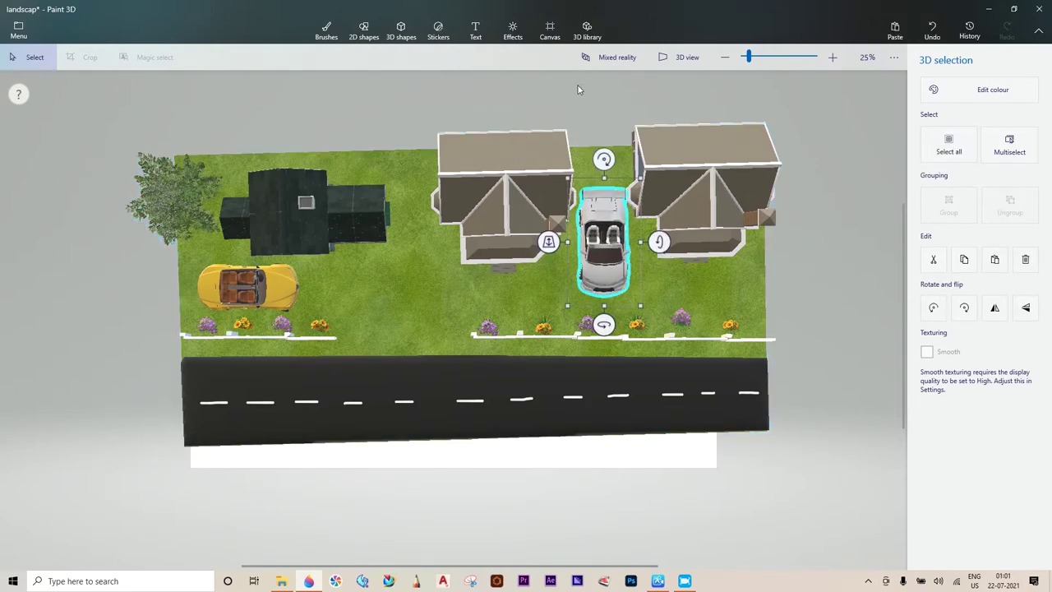
{"action": "left_click", "coordinate": [401, 31]}
- Insert the red Hammerhead car from the 3D library's car results in front of the middle house
{"action": "left_click", "coordinate": [587, 31]}
{"action": "scroll", "coordinate": [896, 248], "scroll_direction": "down", "scroll_amount": 1}
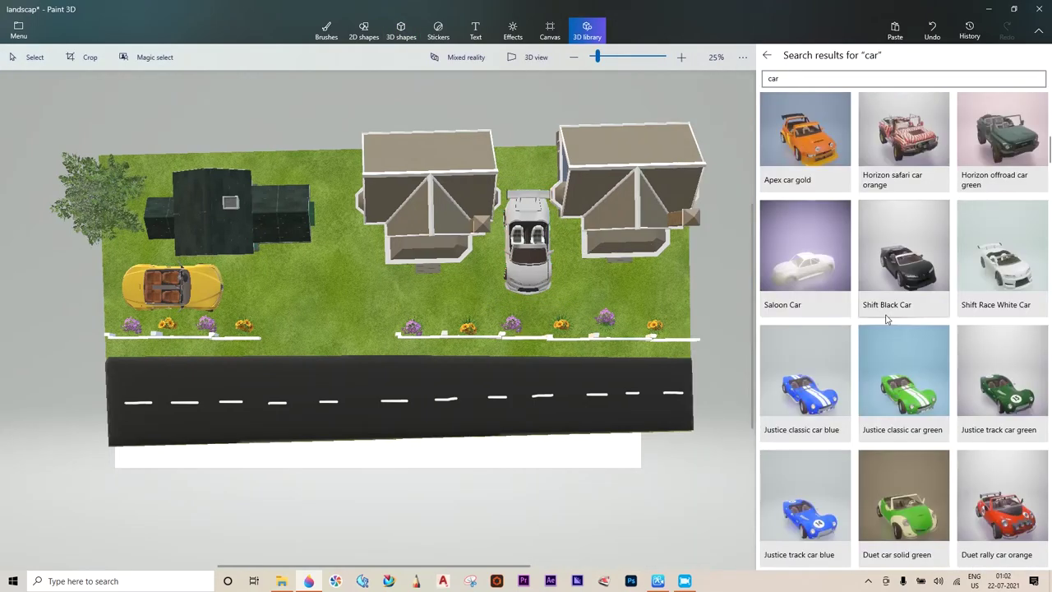
{"action": "scroll", "coordinate": [894, 271], "scroll_direction": "down", "scroll_amount": 3}
{"action": "scroll", "coordinate": [891, 304], "scroll_direction": "down", "scroll_amount": 3}
{"action": "scroll", "coordinate": [887, 341], "scroll_direction": "up", "scroll_amount": 1}
{"action": "scroll", "coordinate": [1012, 345], "scroll_direction": "down", "scroll_amount": 1}
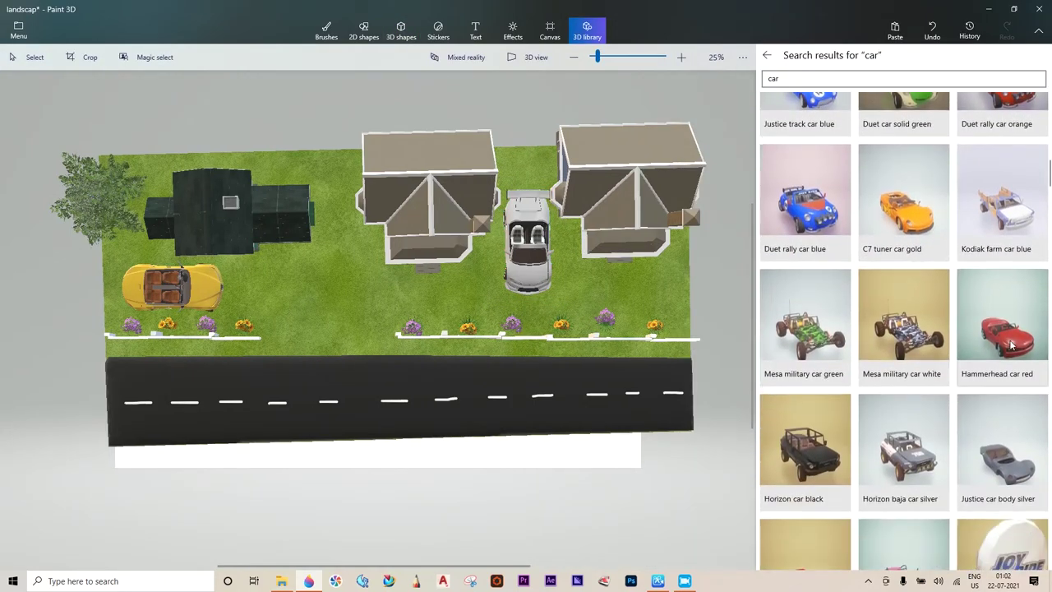
{"action": "left_click", "coordinate": [1001, 335]}
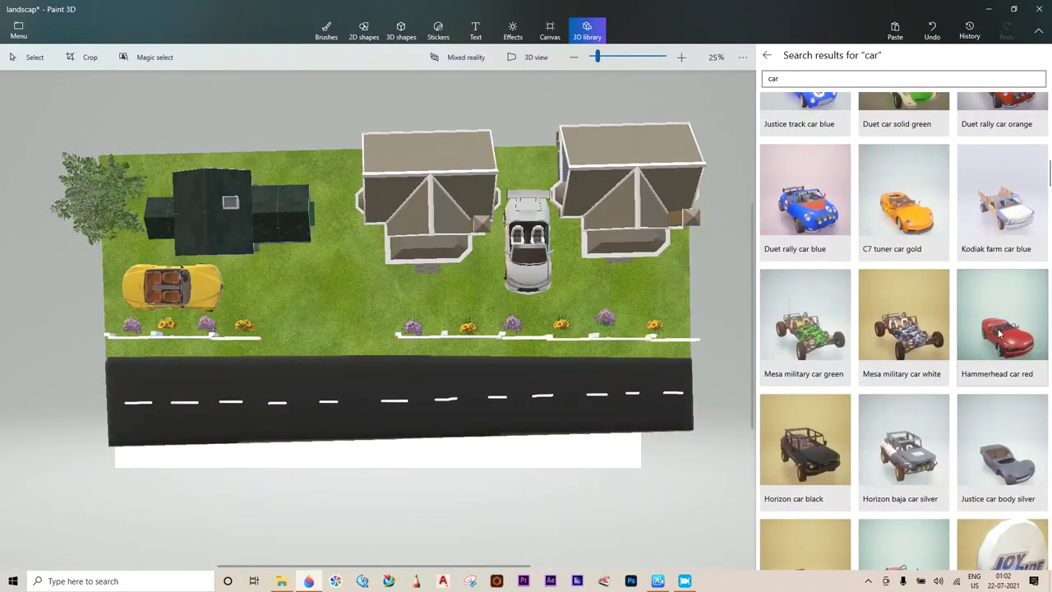
{"action": "left_click", "coordinate": [1002, 334]}
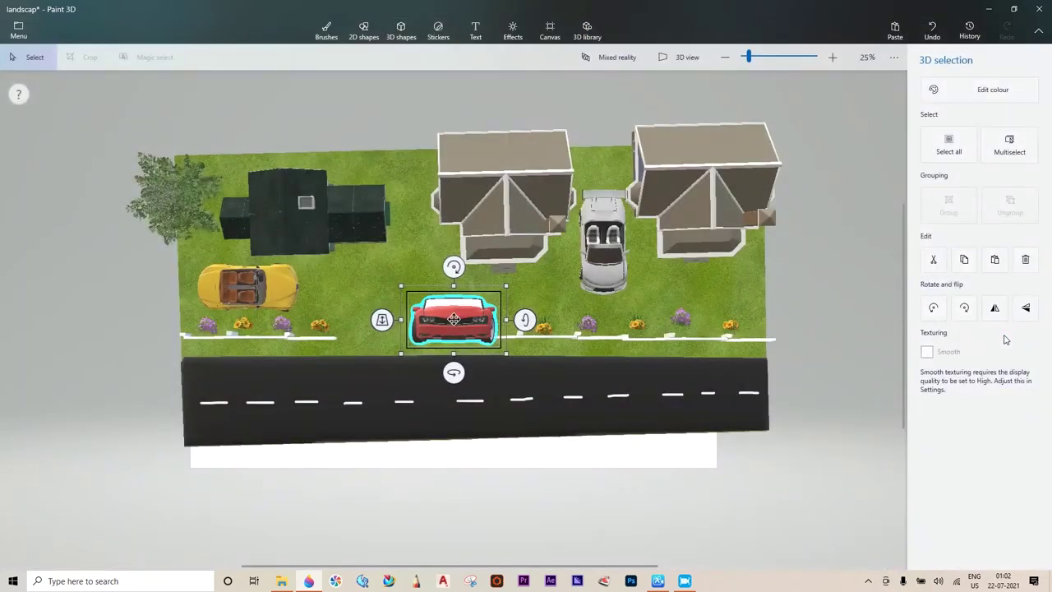
- Set the red car to a flat top view and place it on the lawn beside the middle house
{"action": "mouse_move", "coordinate": [524, 320]}
{"action": "left_mouse_down"}
{"action": "mouse_move", "coordinate": [525, 428]}
{"action": "mouse_move", "coordinate": [511, 407]}
{"action": "left_mouse_up"}
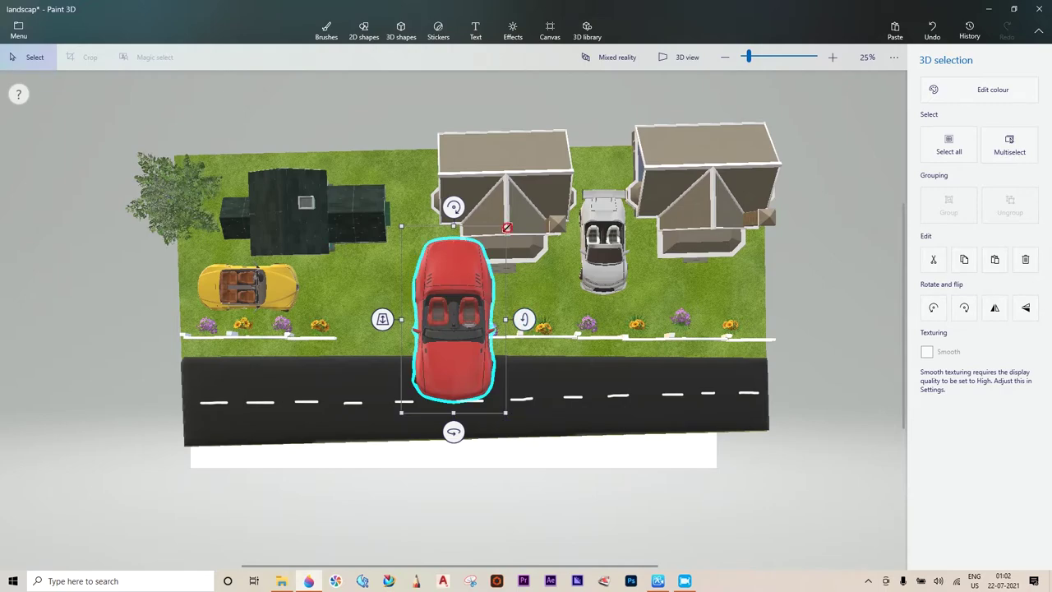
{"action": "left_click_drag", "start_coordinate": [488, 273], "coordinate": [435, 268]}
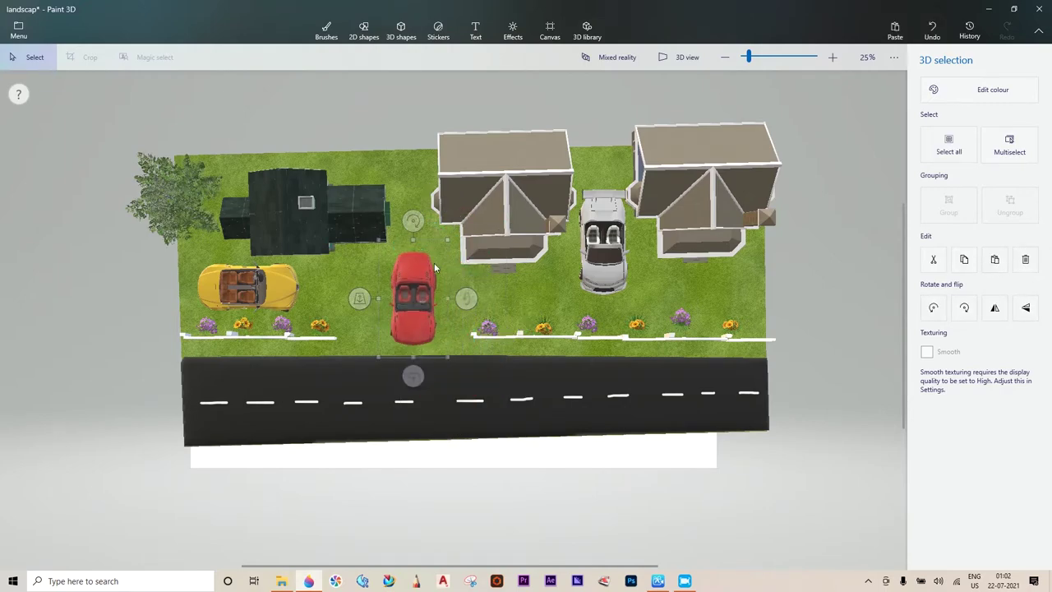
{"action": "key", "text": "ctrl+z"}
{"action": "left_click_drag", "start_coordinate": [453, 278], "coordinate": [443, 267]}
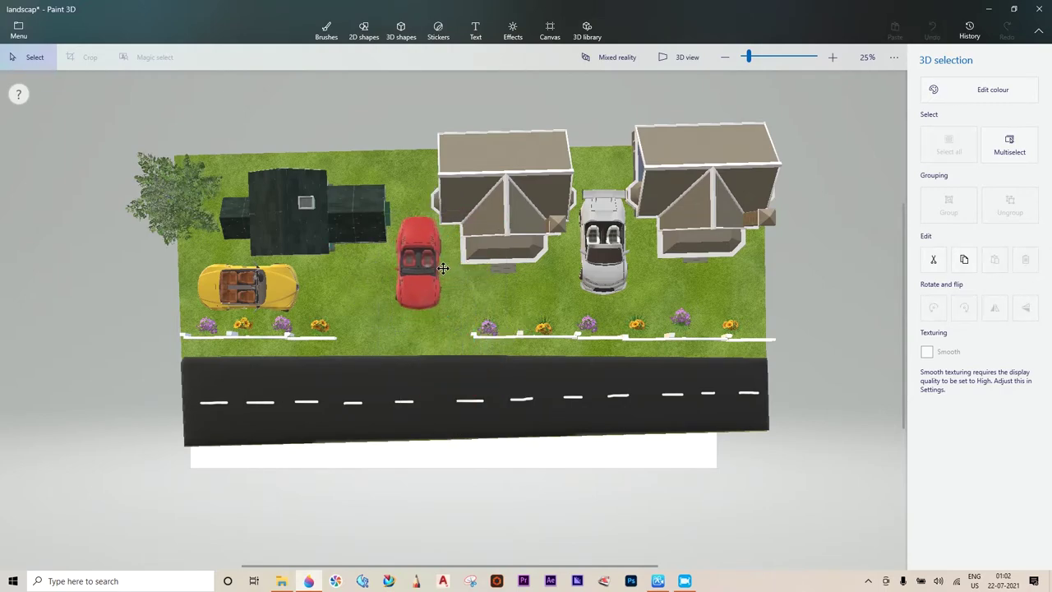
- Shrink the yellow, red and white cars, parking the white car between the two right houses
{"action": "left_click", "coordinate": [603, 243]}
{"action": "left_click", "coordinate": [636, 188]}
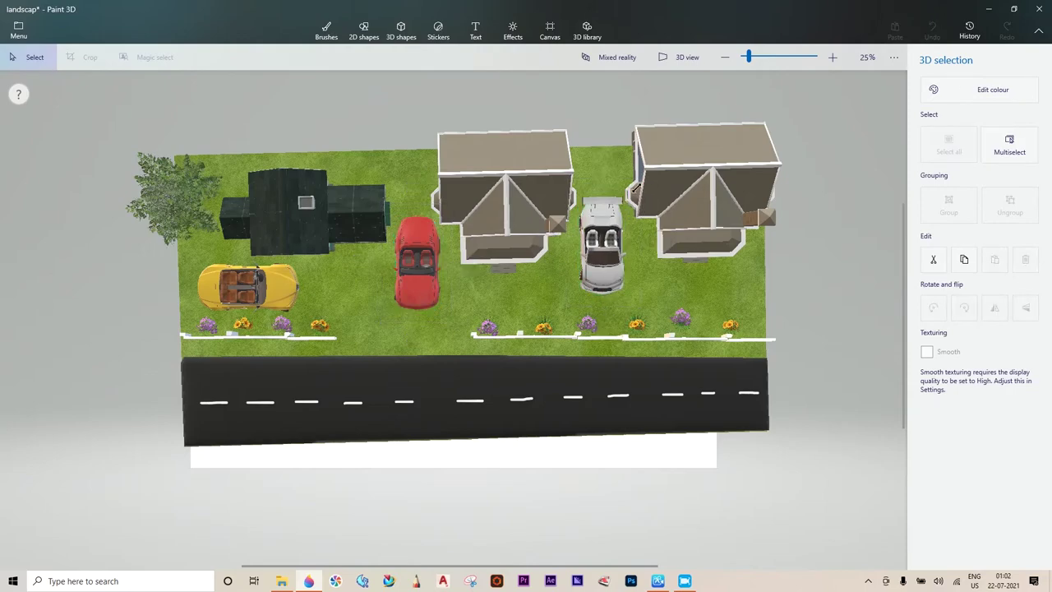
{"action": "left_click", "coordinate": [263, 297]}
{"action": "left_click_drag", "start_coordinate": [301, 259], "coordinate": [294, 257]}
{"action": "left_click", "coordinate": [418, 259]}
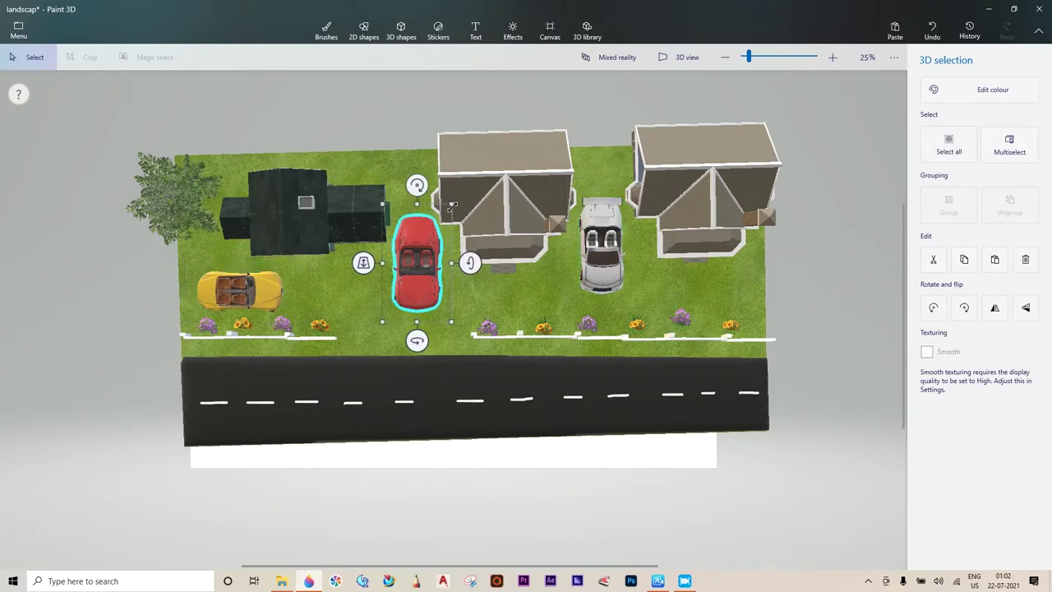
{"action": "left_click_drag", "start_coordinate": [452, 207], "coordinate": [440, 228]}
{"action": "left_click", "coordinate": [264, 288]}
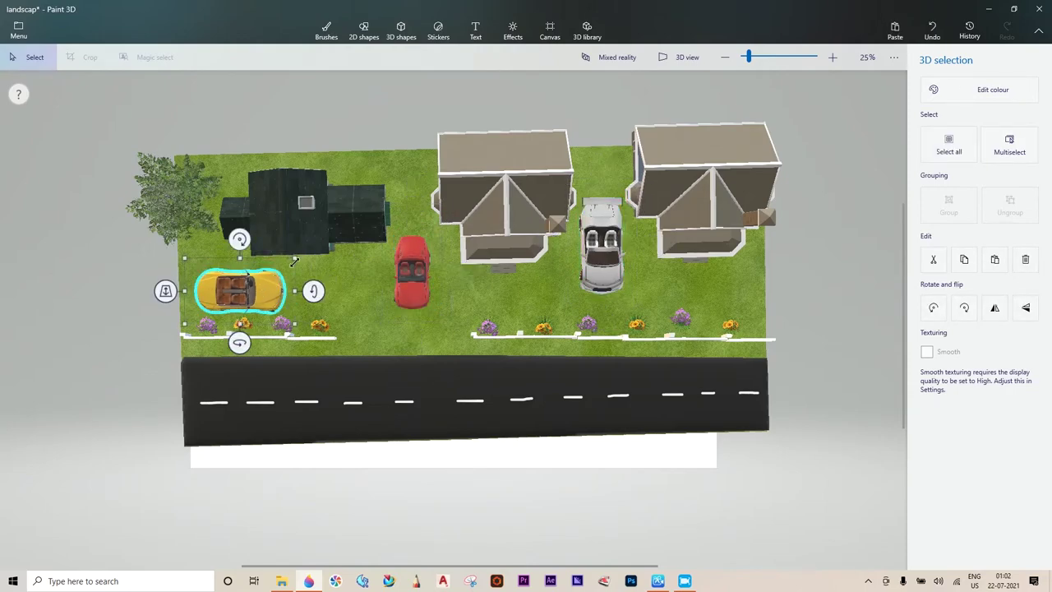
{"action": "left_click", "coordinate": [585, 244]}
{"action": "left_click_drag", "start_coordinate": [631, 198], "coordinate": [625, 211]}
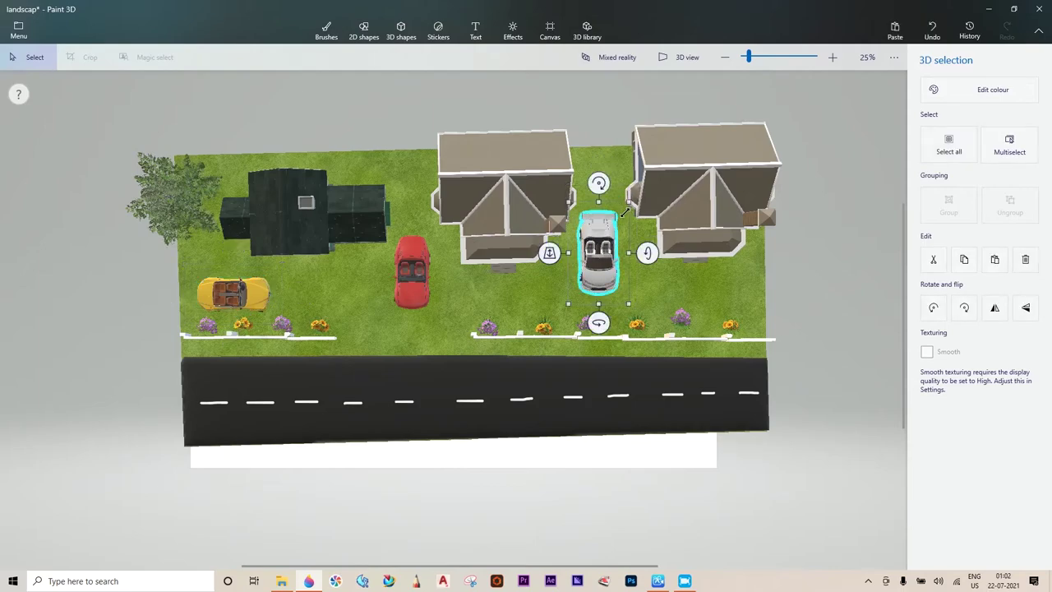
{"action": "left_click_drag", "start_coordinate": [605, 259], "coordinate": [605, 259]}
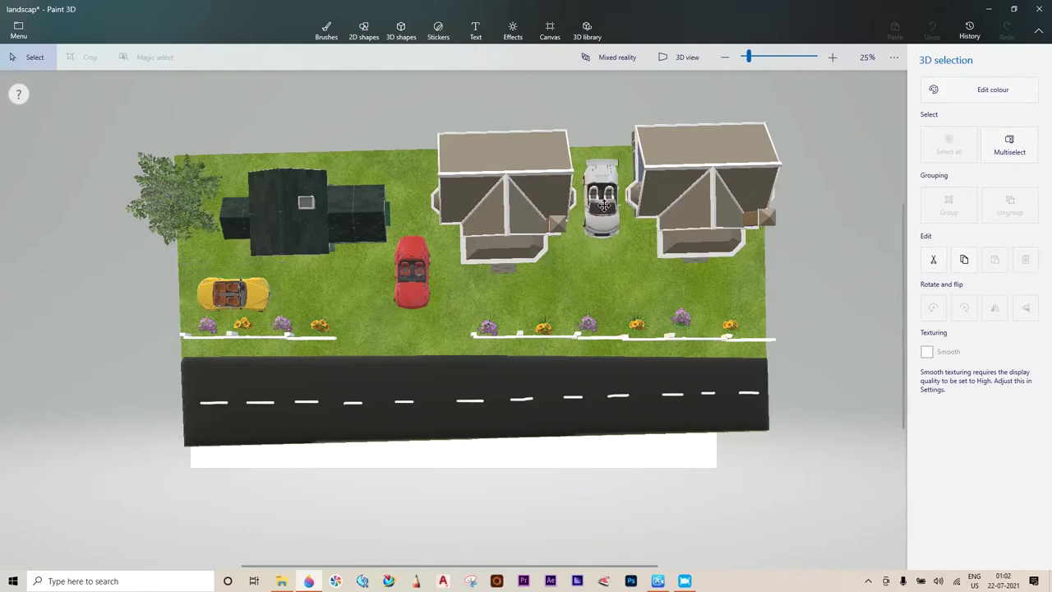
- Move the red car up beside the green house and nudge the white and yellow cars into place
{"action": "left_click", "coordinate": [407, 294]}
{"action": "left_click_drag", "start_coordinate": [406, 294], "coordinate": [415, 207]}
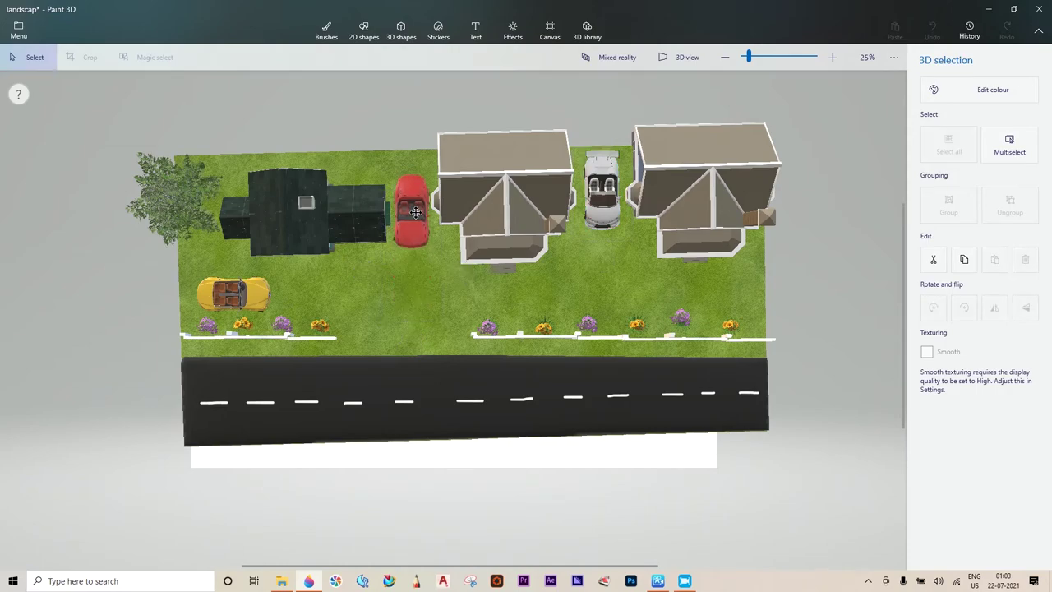
{"action": "left_click", "coordinate": [600, 214]}
{"action": "left_click_drag", "start_coordinate": [600, 214], "coordinate": [604, 227]}
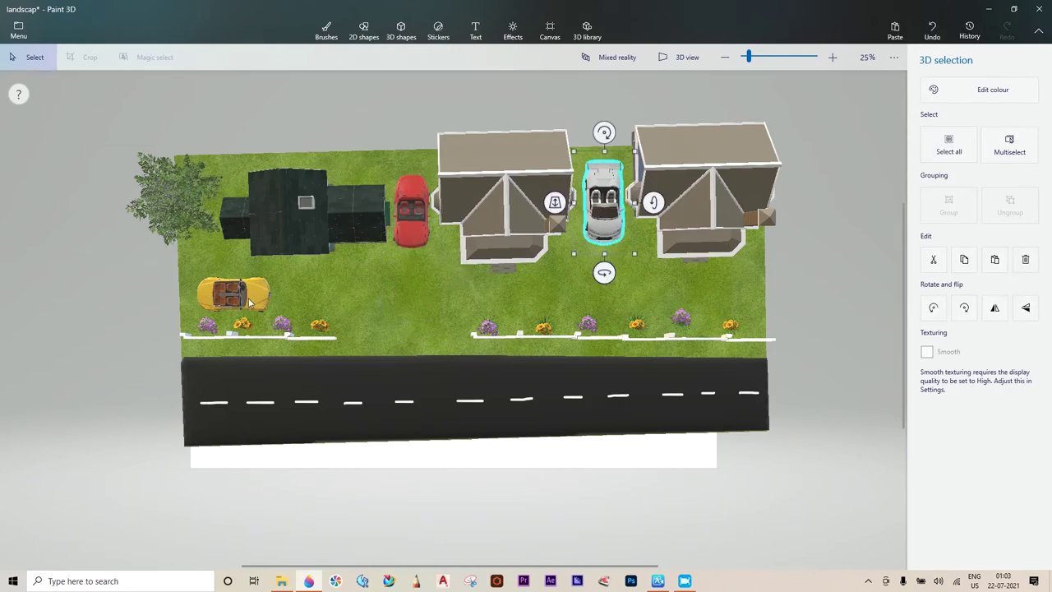
{"action": "left_click_drag", "start_coordinate": [247, 292], "coordinate": [245, 288]}
{"action": "left_click", "coordinate": [361, 480]}
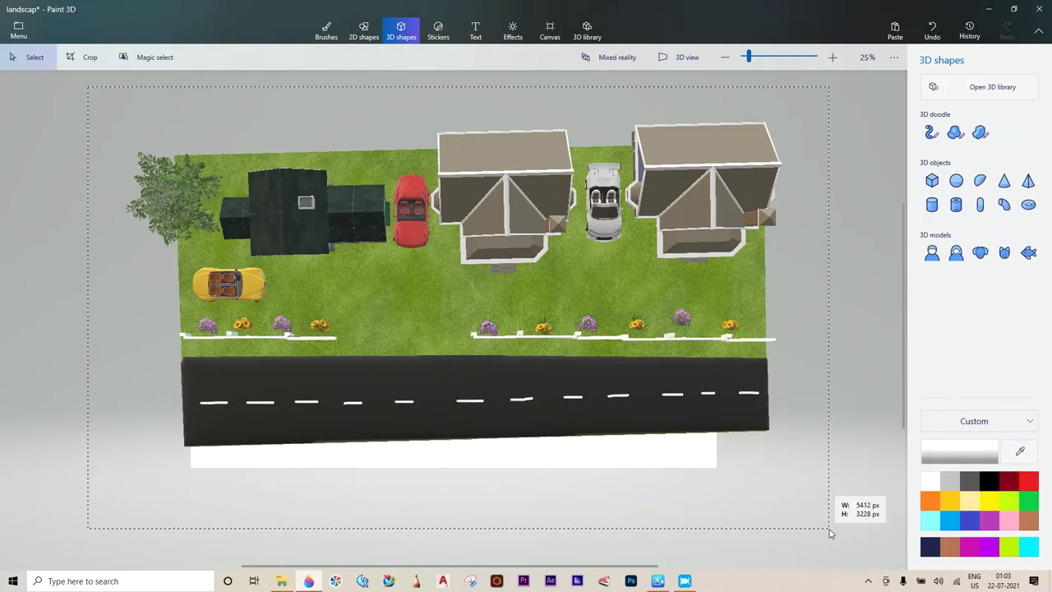
- Tilt the whole scene toward a front view and settle the white car onto the lawn
{"action": "key", "text": "ctrl+a"}
{"action": "mouse_move", "coordinate": [826, 277]}
{"action": "left_mouse_down"}
{"action": "mouse_move", "coordinate": [786, 143]}
{"action": "mouse_move", "coordinate": [849, 297]}
{"action": "mouse_move", "coordinate": [820, 216]}
{"action": "mouse_move", "coordinate": [810, 217]}
{"action": "left_mouse_up"}
{"action": "left_click", "coordinate": [594, 181]}
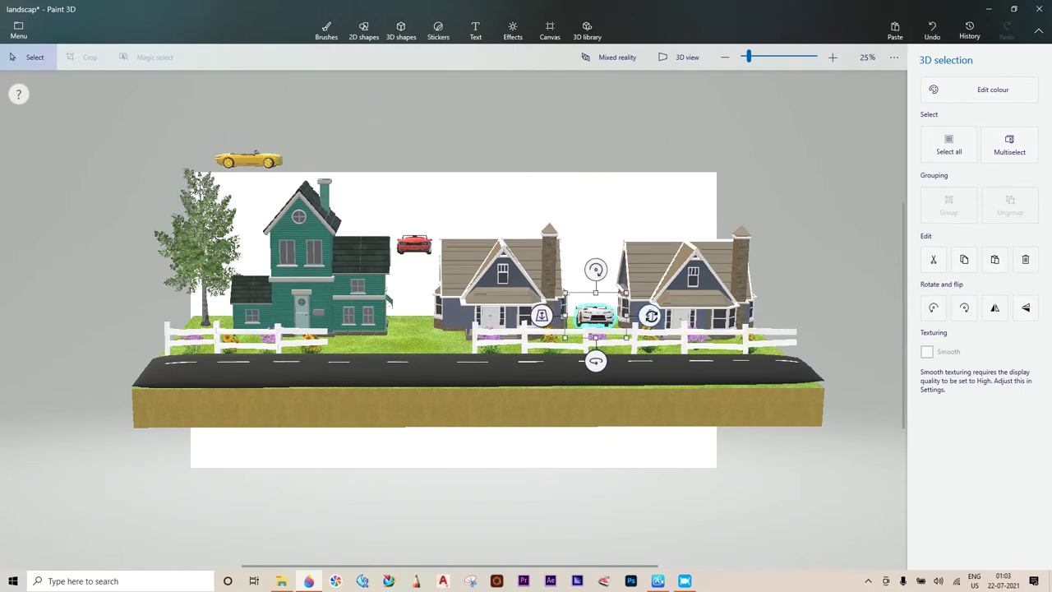
{"action": "left_click_drag", "start_coordinate": [595, 315], "coordinate": [604, 314]}
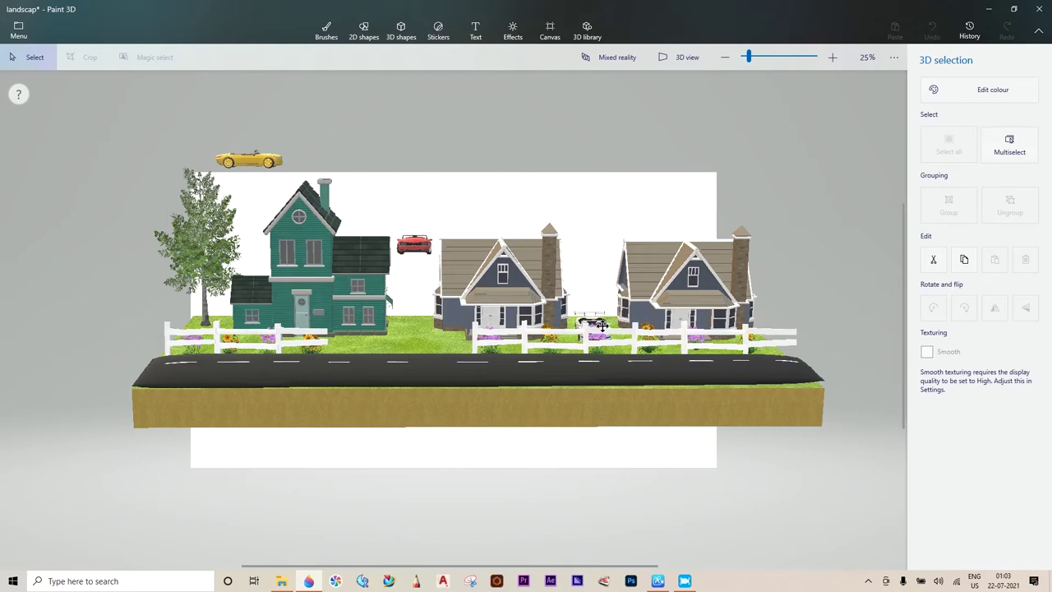
- Lower the red car and the floating yellow car down onto the lawn near the tree
{"action": "left_click_drag", "start_coordinate": [416, 246], "coordinate": [413, 289]}
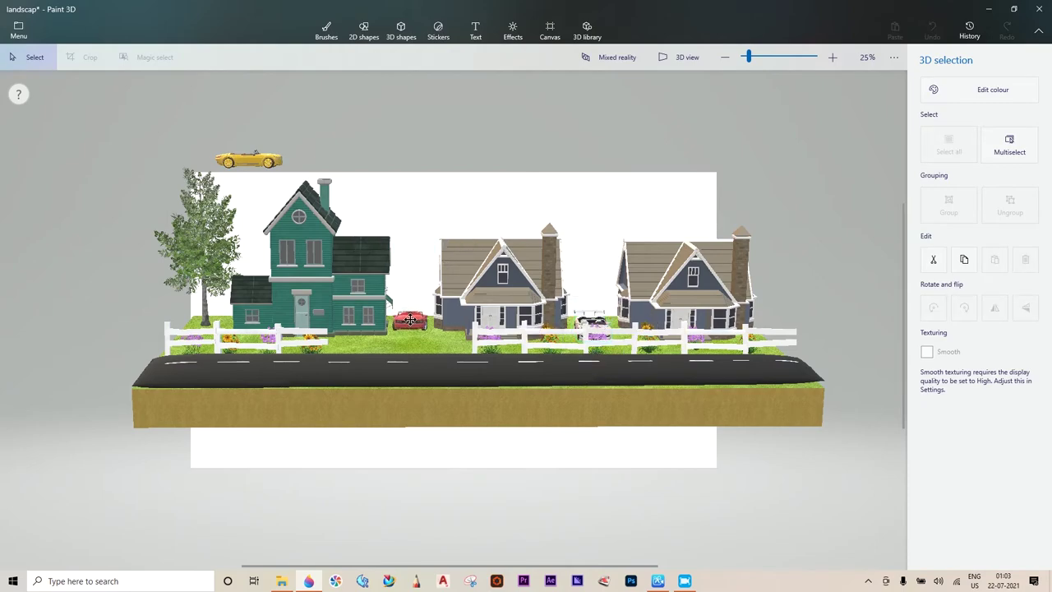
{"action": "key", "text": "Escape"}
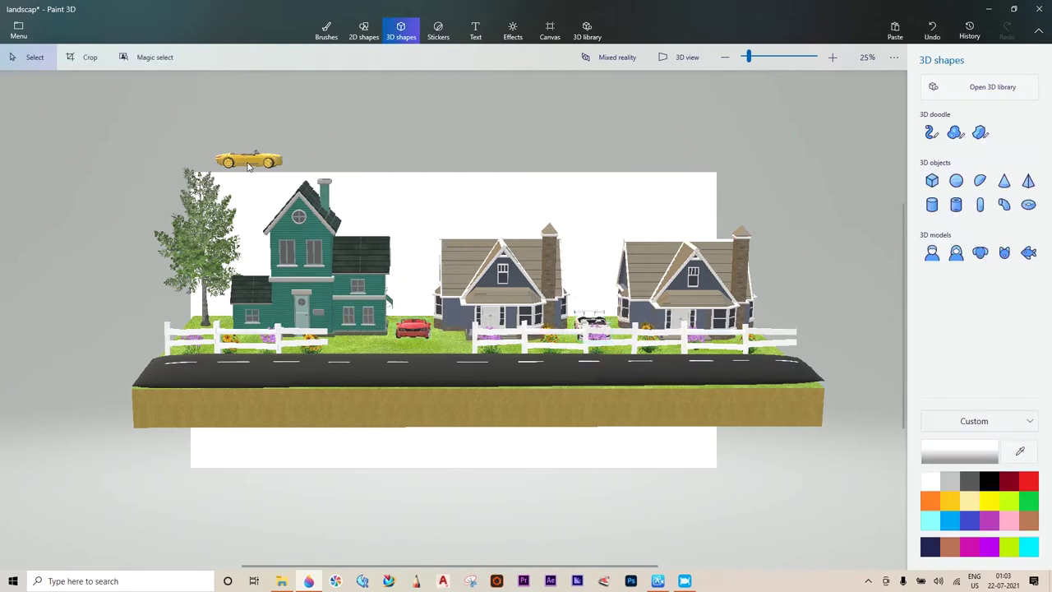
{"action": "left_click", "coordinate": [249, 166]}
{"action": "left_click_drag", "start_coordinate": [249, 166], "coordinate": [242, 293]}
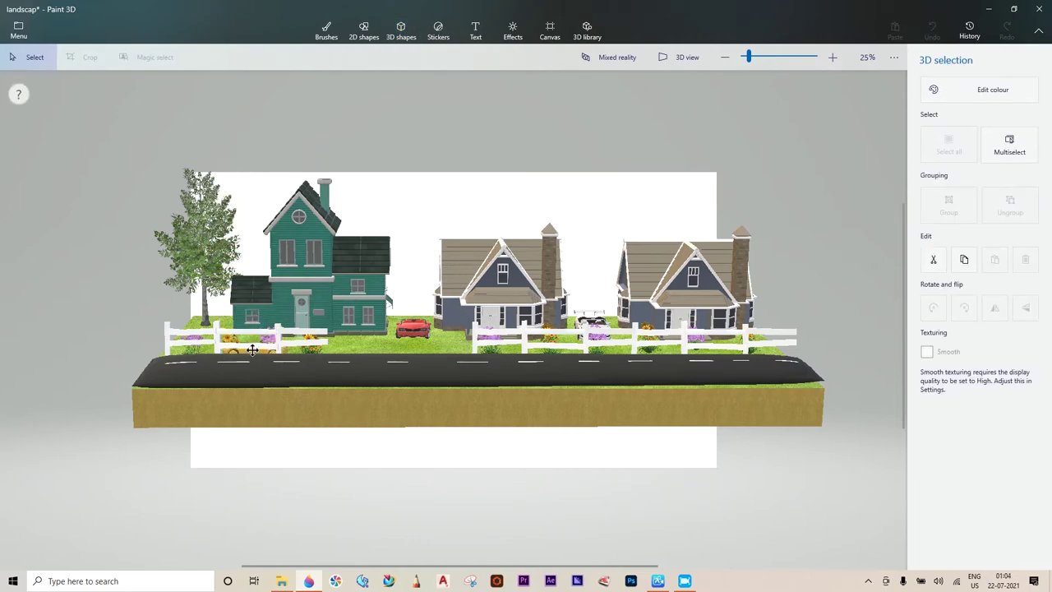
{"action": "key", "text": "Escape"}
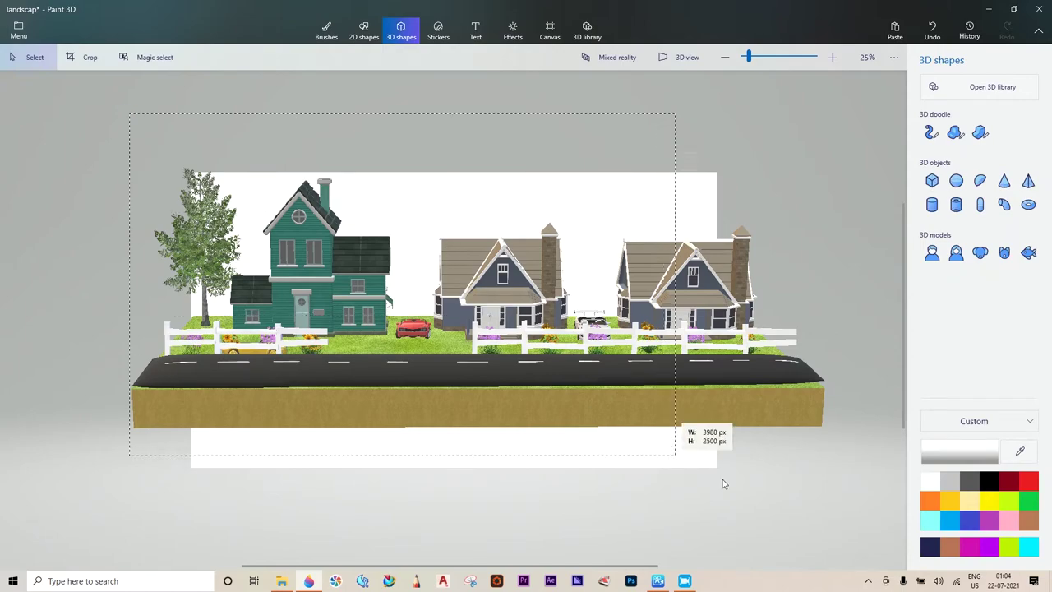
{"action": "key", "text": "ctrl+a"}
{"action": "left_click_drag", "start_coordinate": [862, 295], "coordinate": [859, 438]}
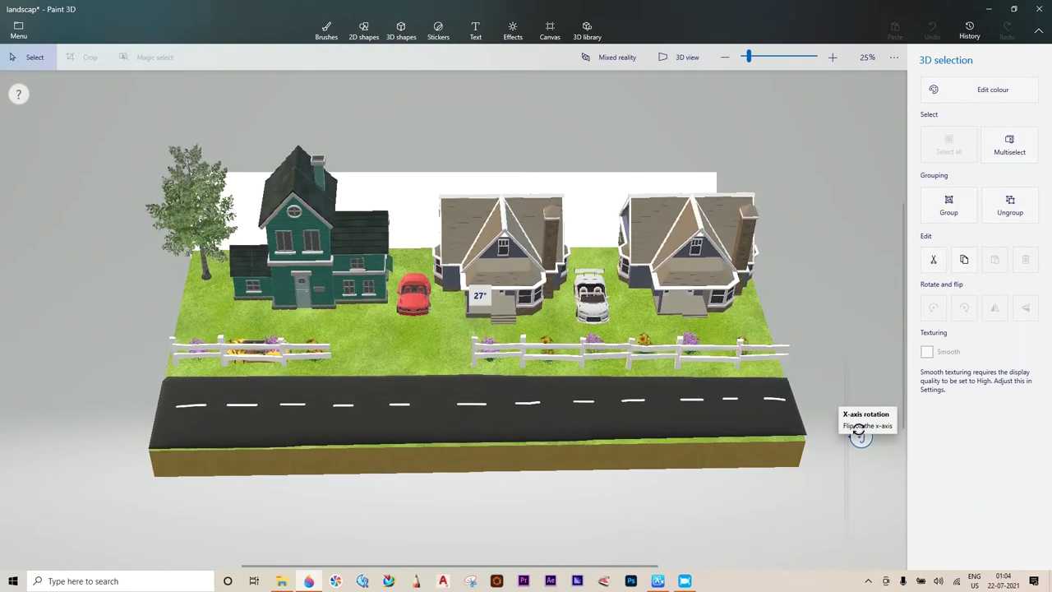
{"action": "left_click", "coordinate": [270, 356]}
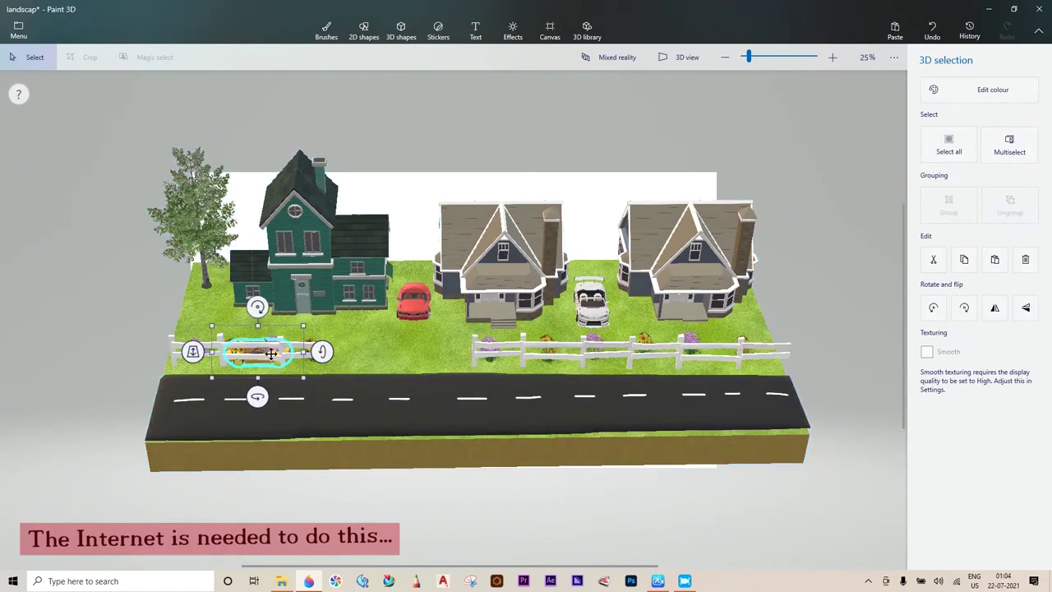
{"action": "left_click", "coordinate": [277, 329]}
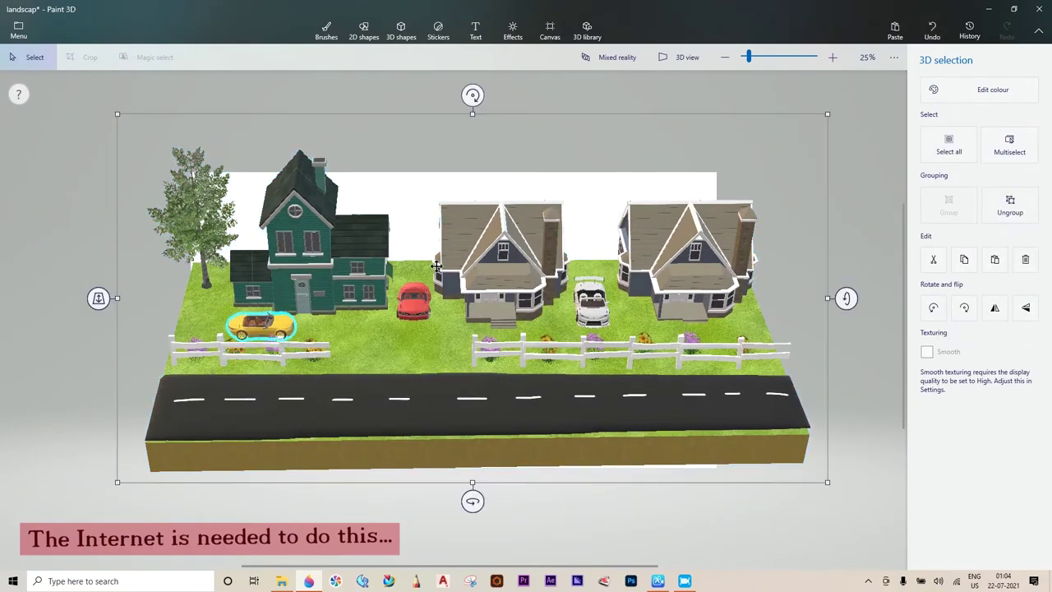
{"action": "left_click_drag", "start_coordinate": [846, 297], "coordinate": [822, 567]}
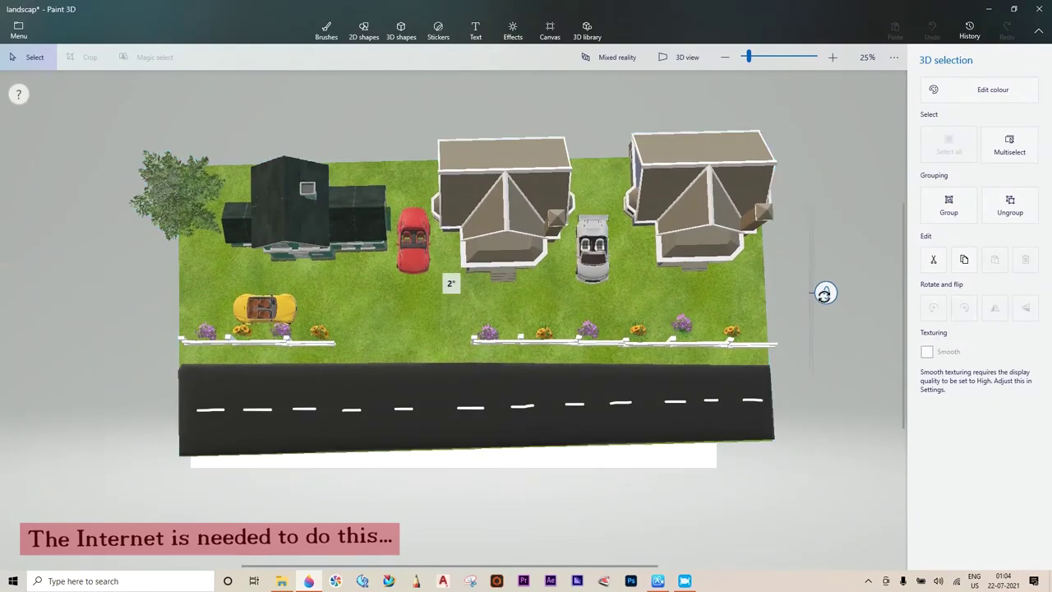
{"action": "left_click", "coordinate": [278, 319]}
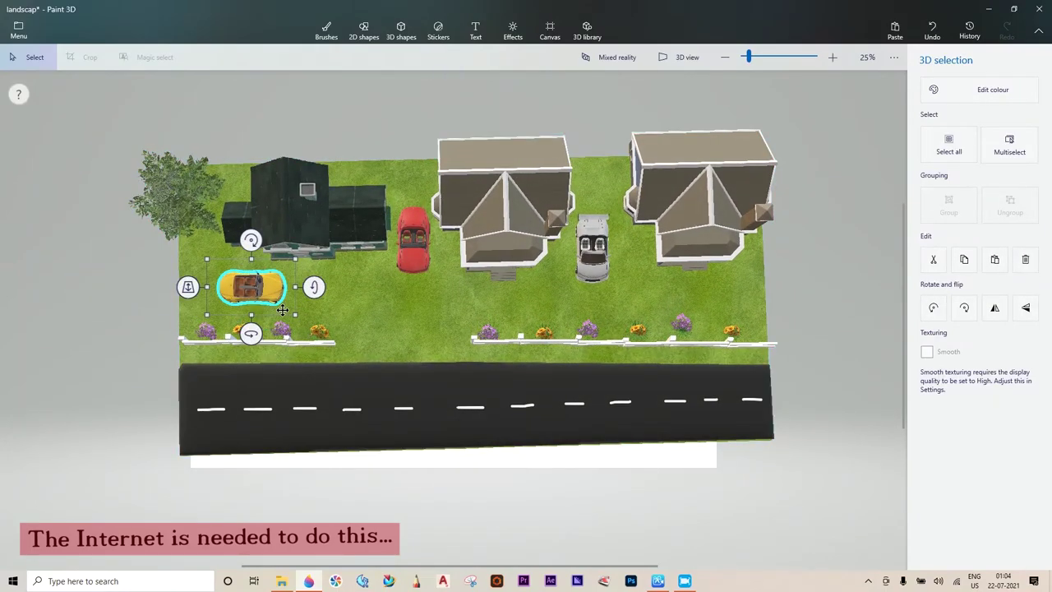
{"action": "left_click", "coordinate": [407, 257]}
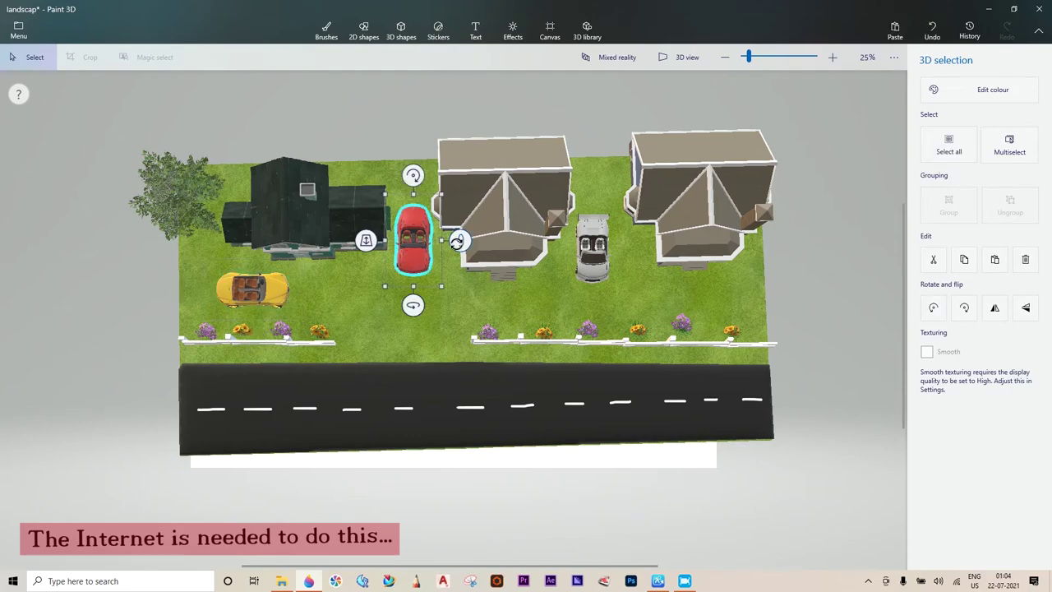
{"action": "left_click_drag", "start_coordinate": [104, 102], "coordinate": [623, 409]}
{"action": "left_click_drag", "start_coordinate": [809, 496], "coordinate": [811, 493]}
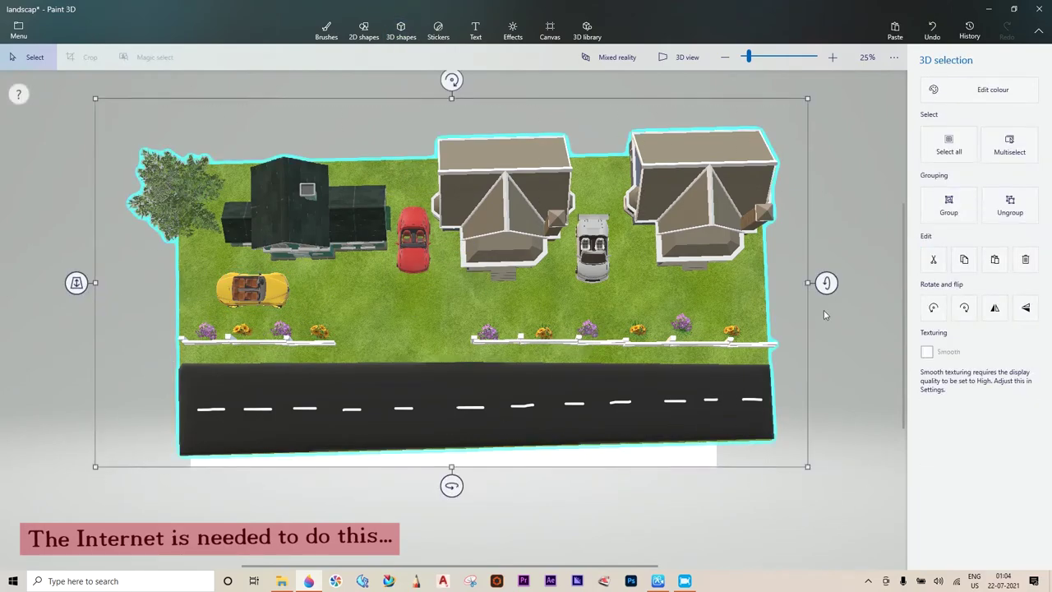
{"action": "left_click_drag", "start_coordinate": [830, 292], "coordinate": [824, 131]}
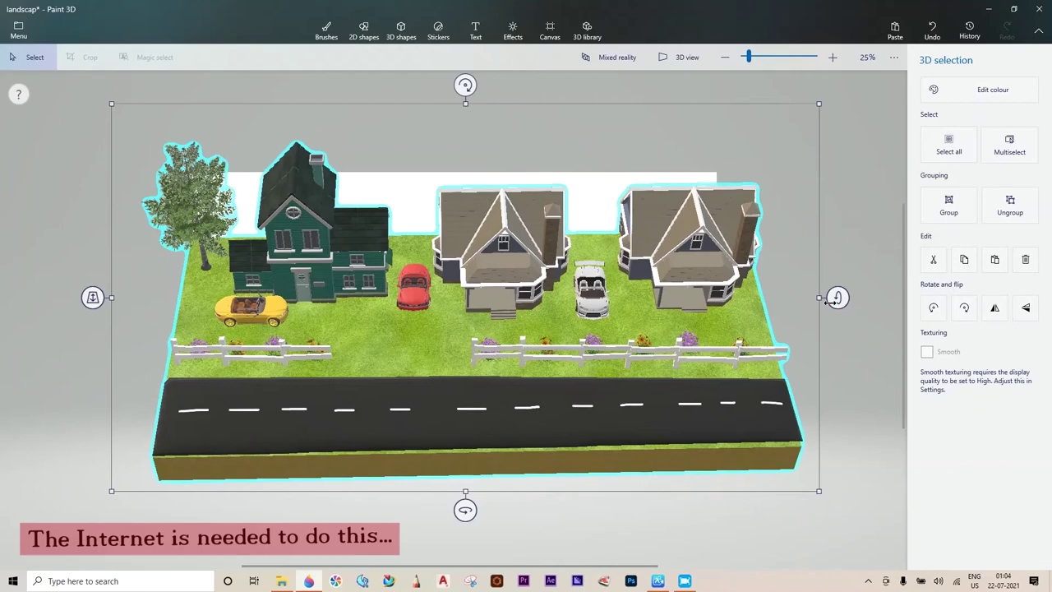
{"action": "left_click_drag", "start_coordinate": [837, 297], "coordinate": [815, 162]}
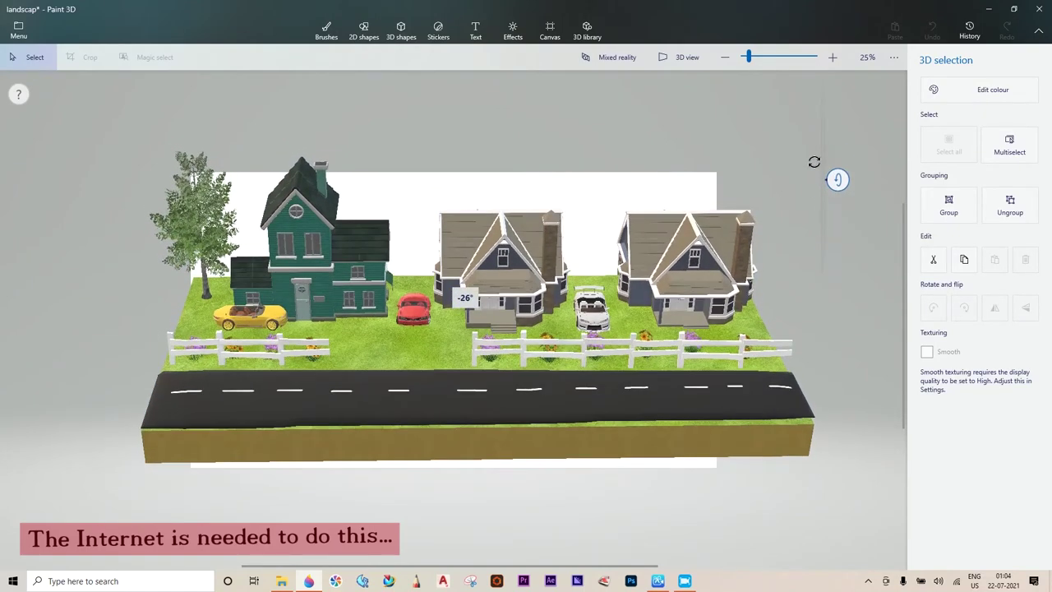
{"action": "left_click", "coordinate": [259, 322]}
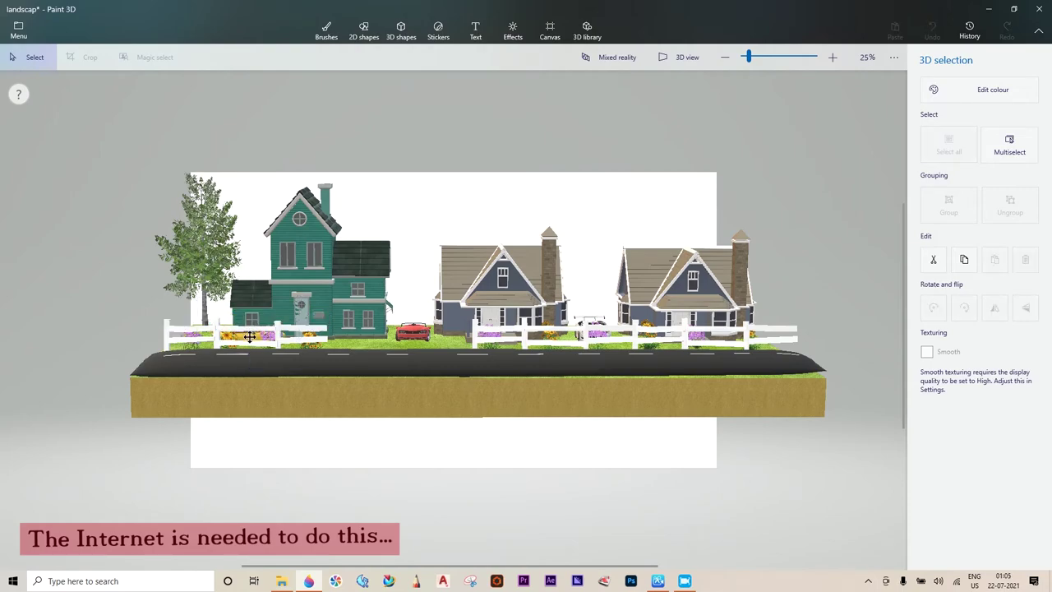
{"action": "left_click", "coordinate": [413, 330]}
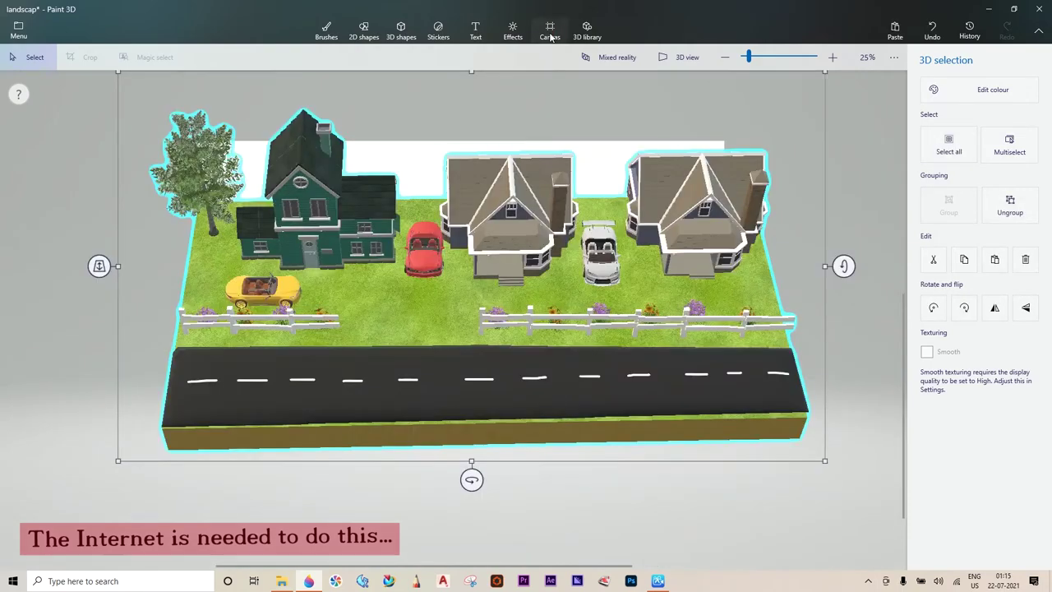
- Turn Show canvas off, then tilt the whole landscape slightly toward an eye-level front view
{"action": "left_click", "coordinate": [550, 31]}
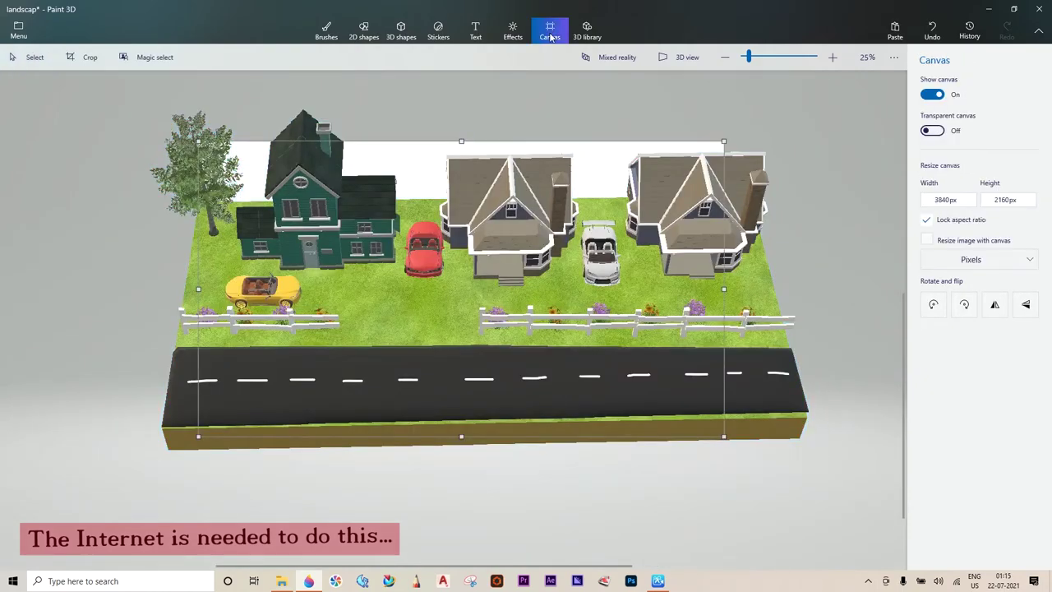
{"action": "left_click", "coordinate": [933, 94]}
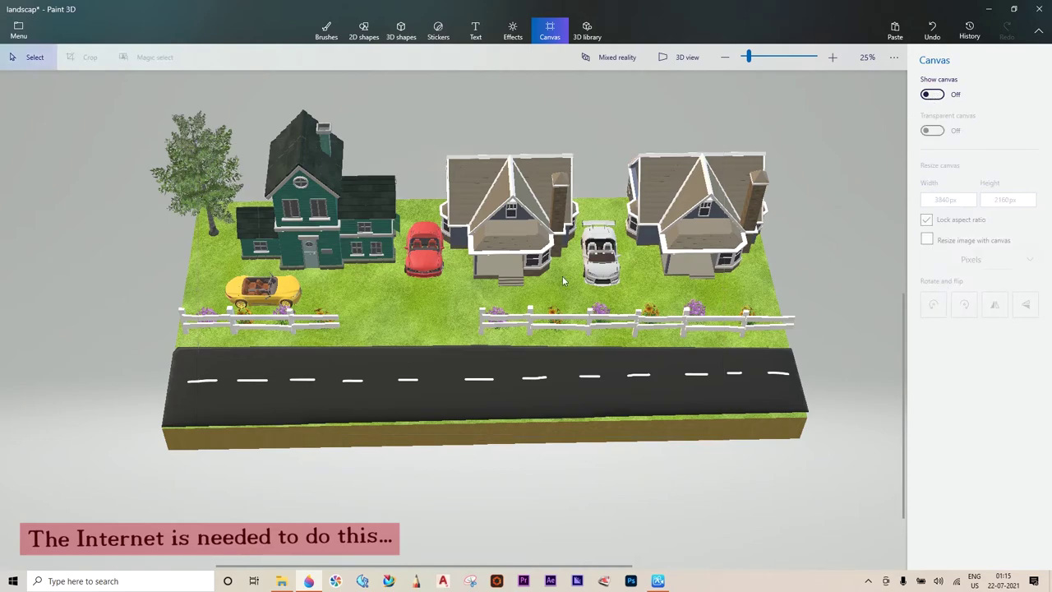
{"action": "left_click", "coordinate": [646, 266]}
{"action": "left_click_drag", "start_coordinate": [843, 265], "coordinate": [841, 233]}
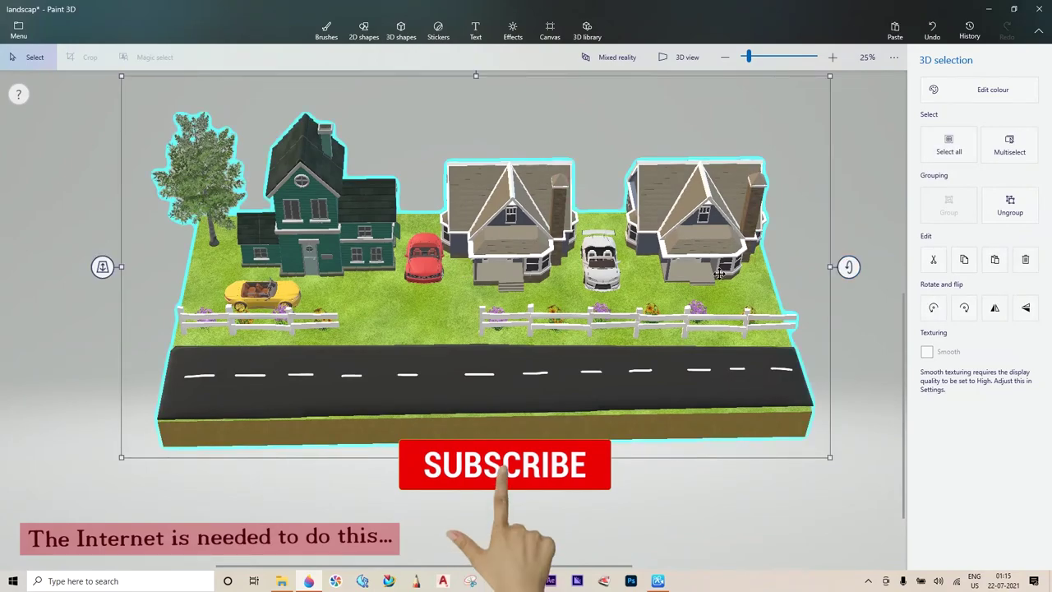
{"action": "scroll", "coordinate": [563, 272], "scroll_direction": "up", "scroll_amount": 2}
{"action": "scroll", "coordinate": [584, 287], "scroll_direction": "up", "scroll_amount": 2}
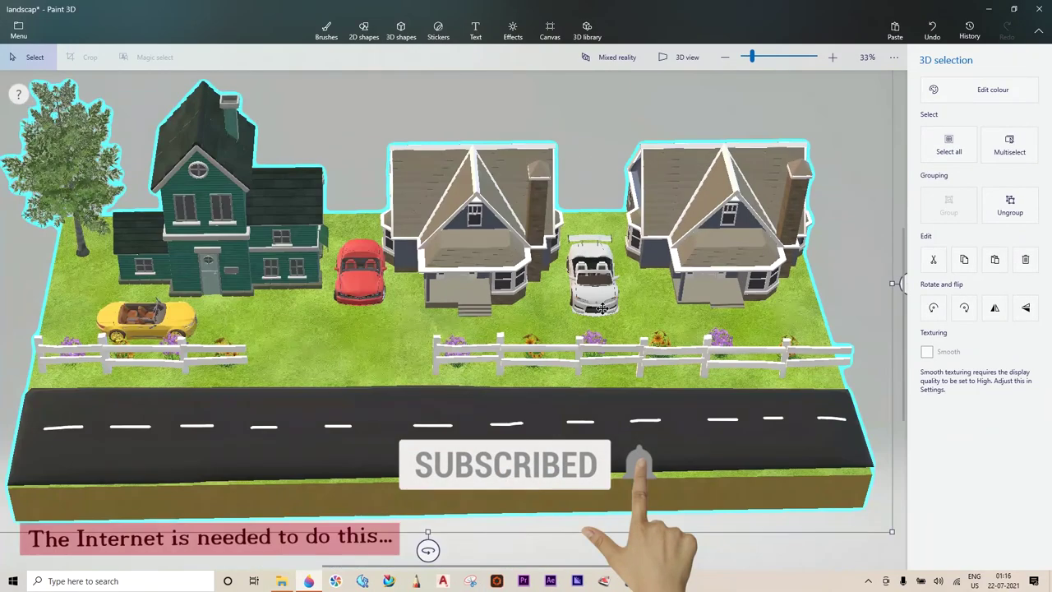
{"action": "scroll", "coordinate": [603, 308], "scroll_direction": "down", "scroll_amount": 5}
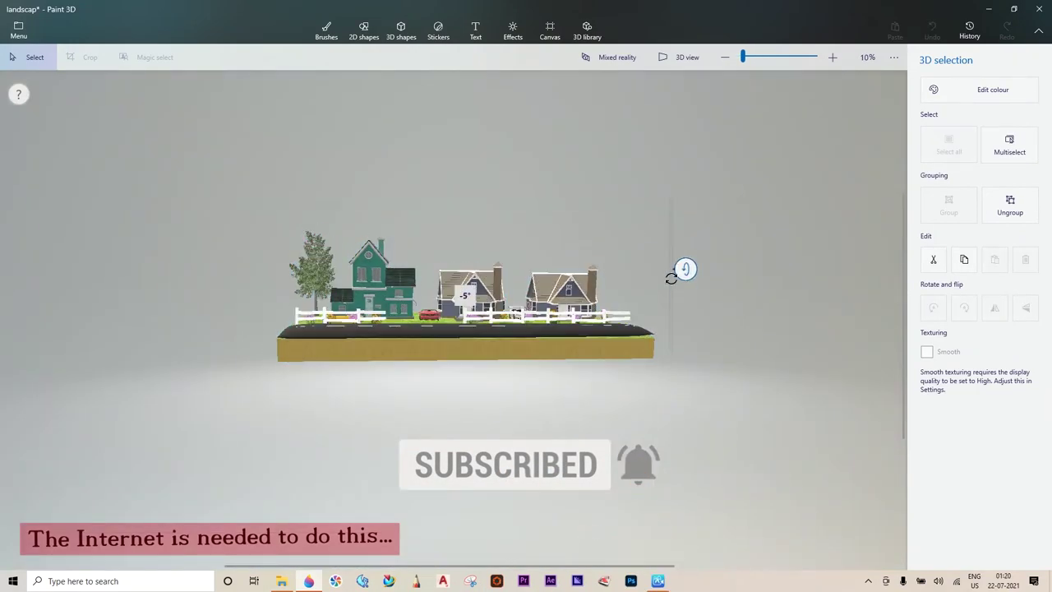
{"action": "scroll", "coordinate": [510, 313], "scroll_direction": "up", "scroll_amount": 3}
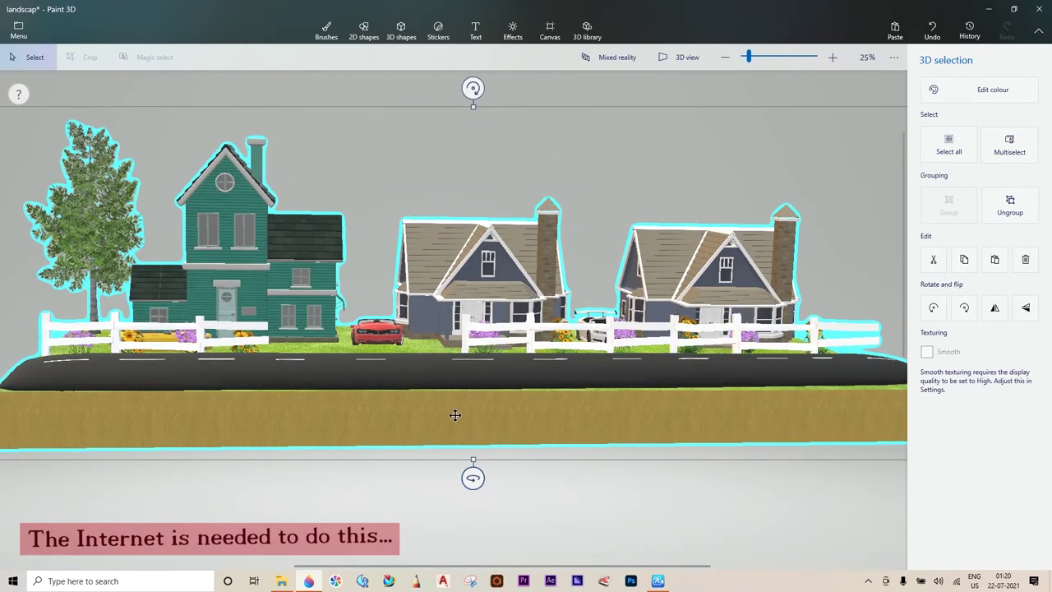
{"action": "scroll", "coordinate": [454, 415], "scroll_direction": "down", "scroll_amount": 3}
{"action": "left_click", "coordinate": [482, 390]}
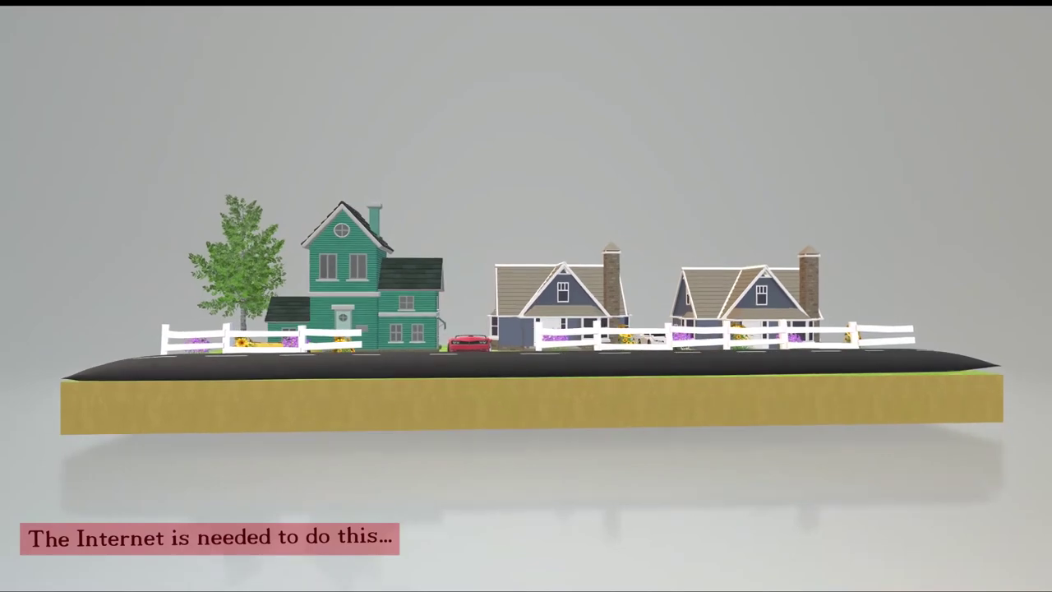